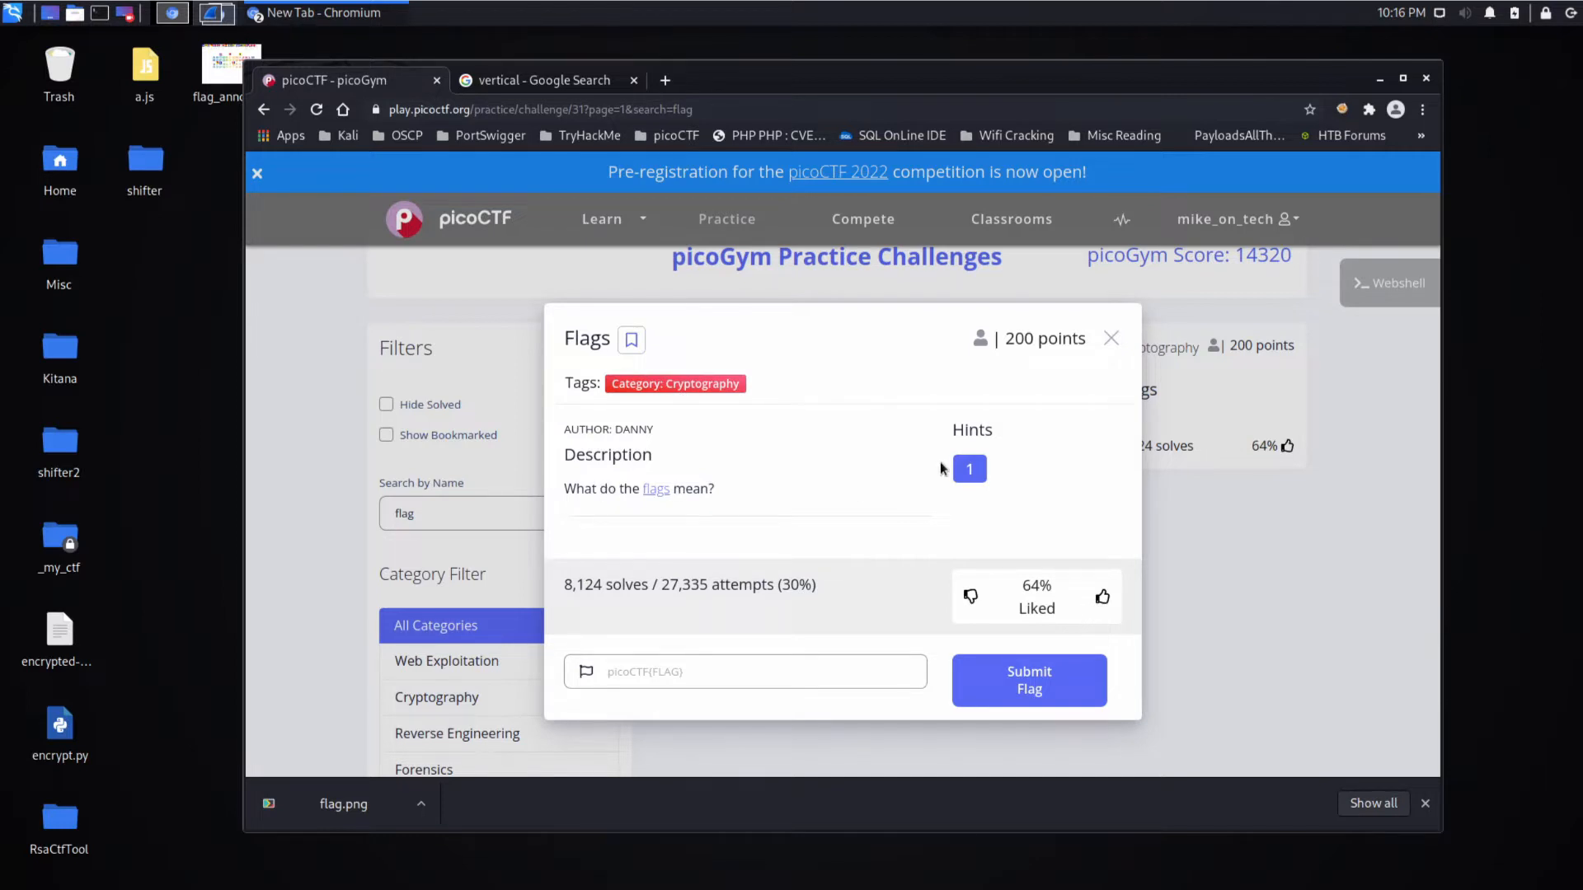
Reveal Hint 1 about the PICOCTF{} format and move flag.png onto the desktop.
left_click(968, 469)
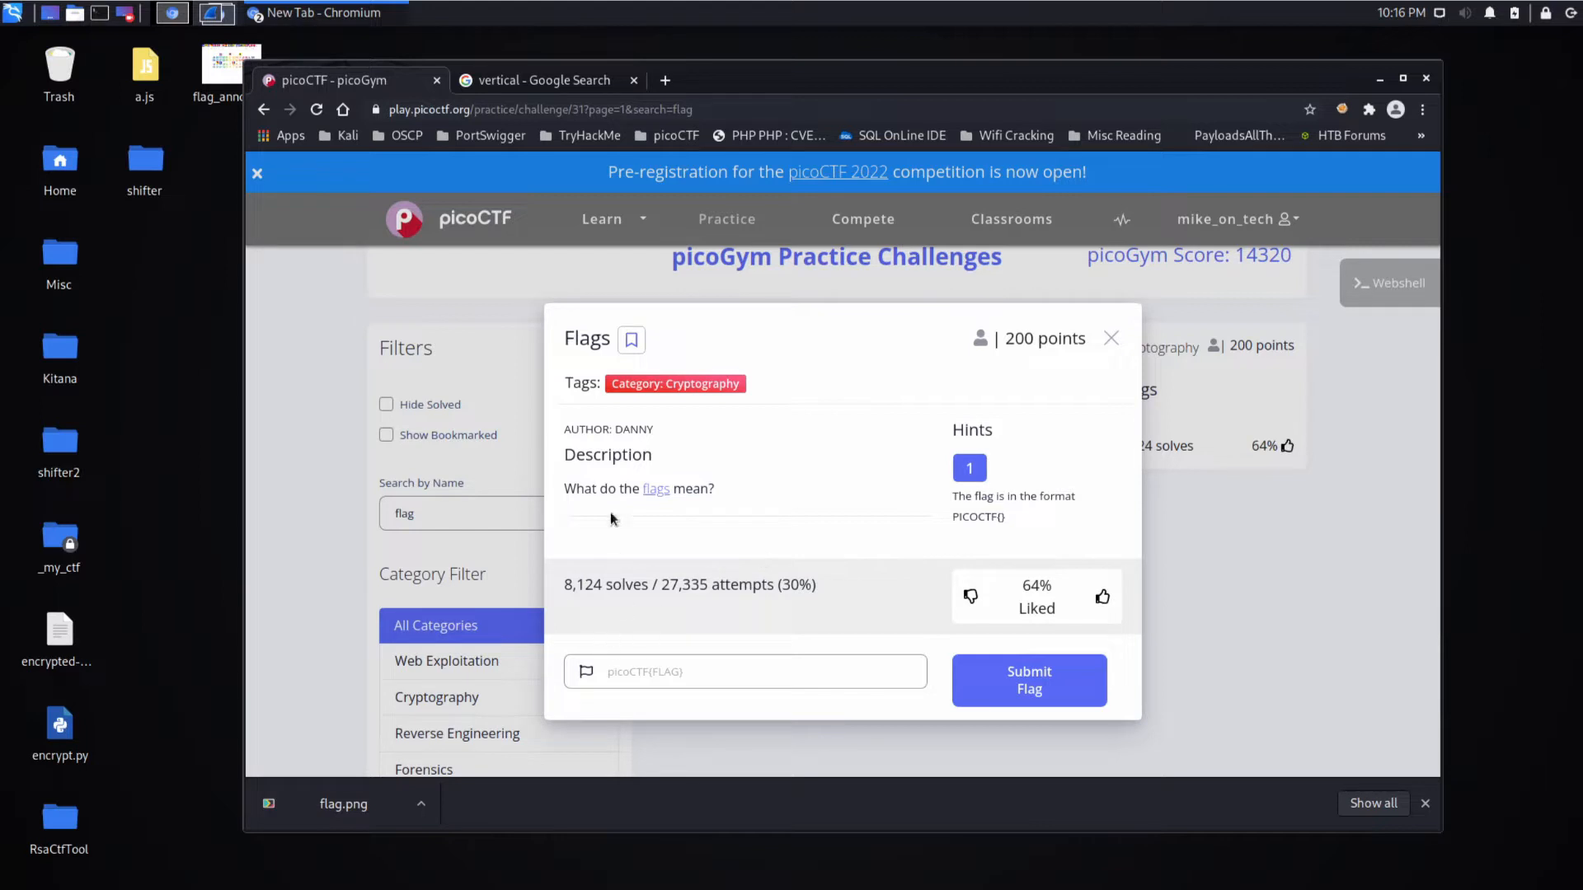
left_click_drag(342, 803, 145, 260)
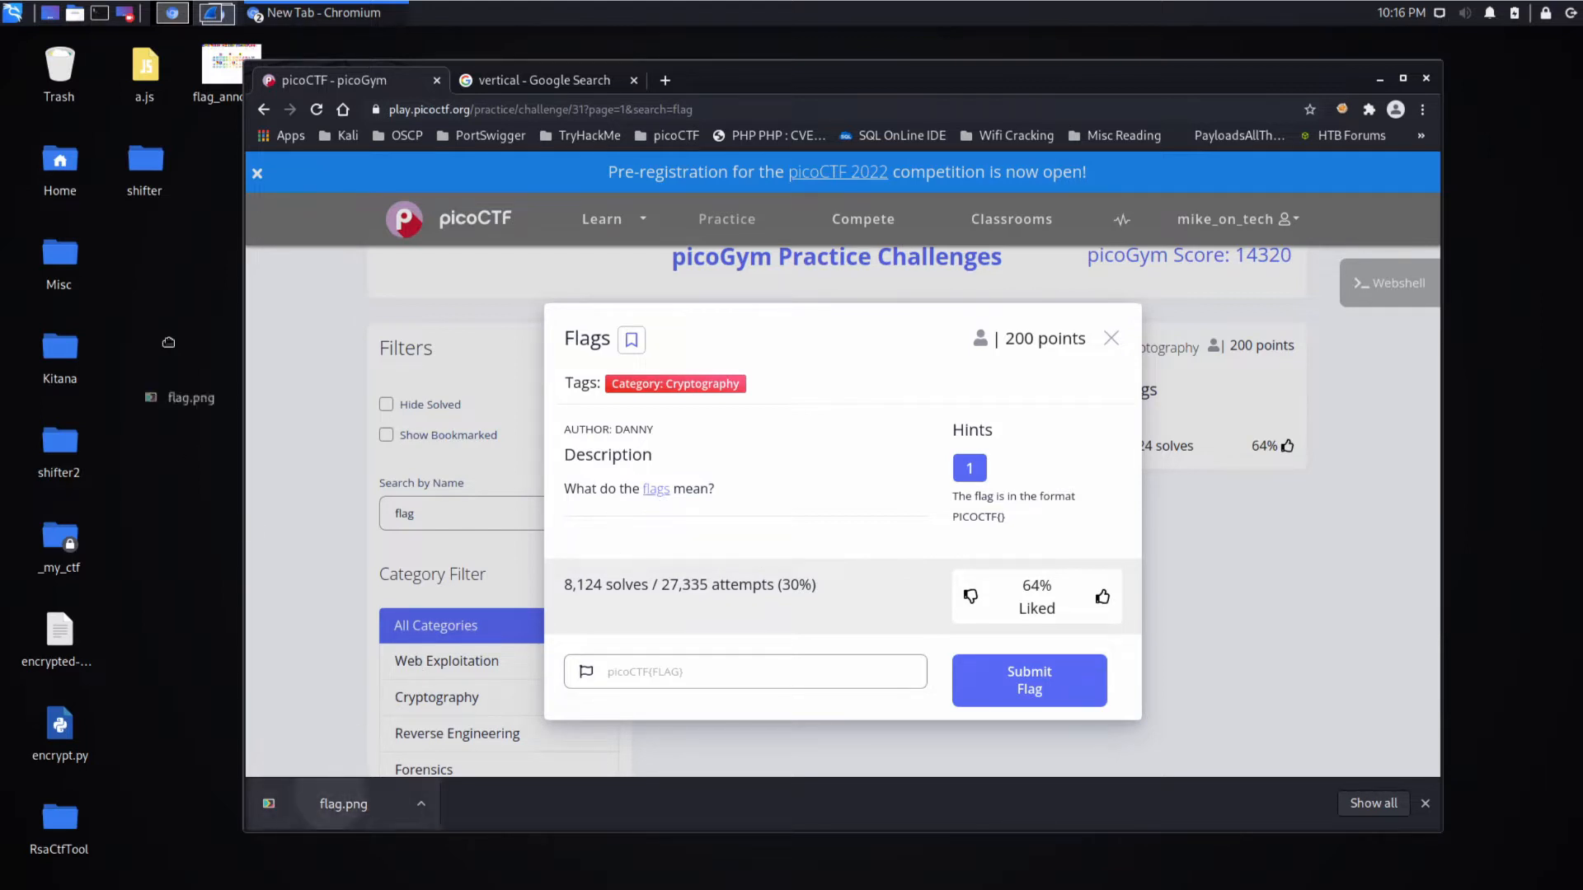
View flag.png from the desktop in Firefox, showing nautical signal flags inside braces.
double_click(154, 267)
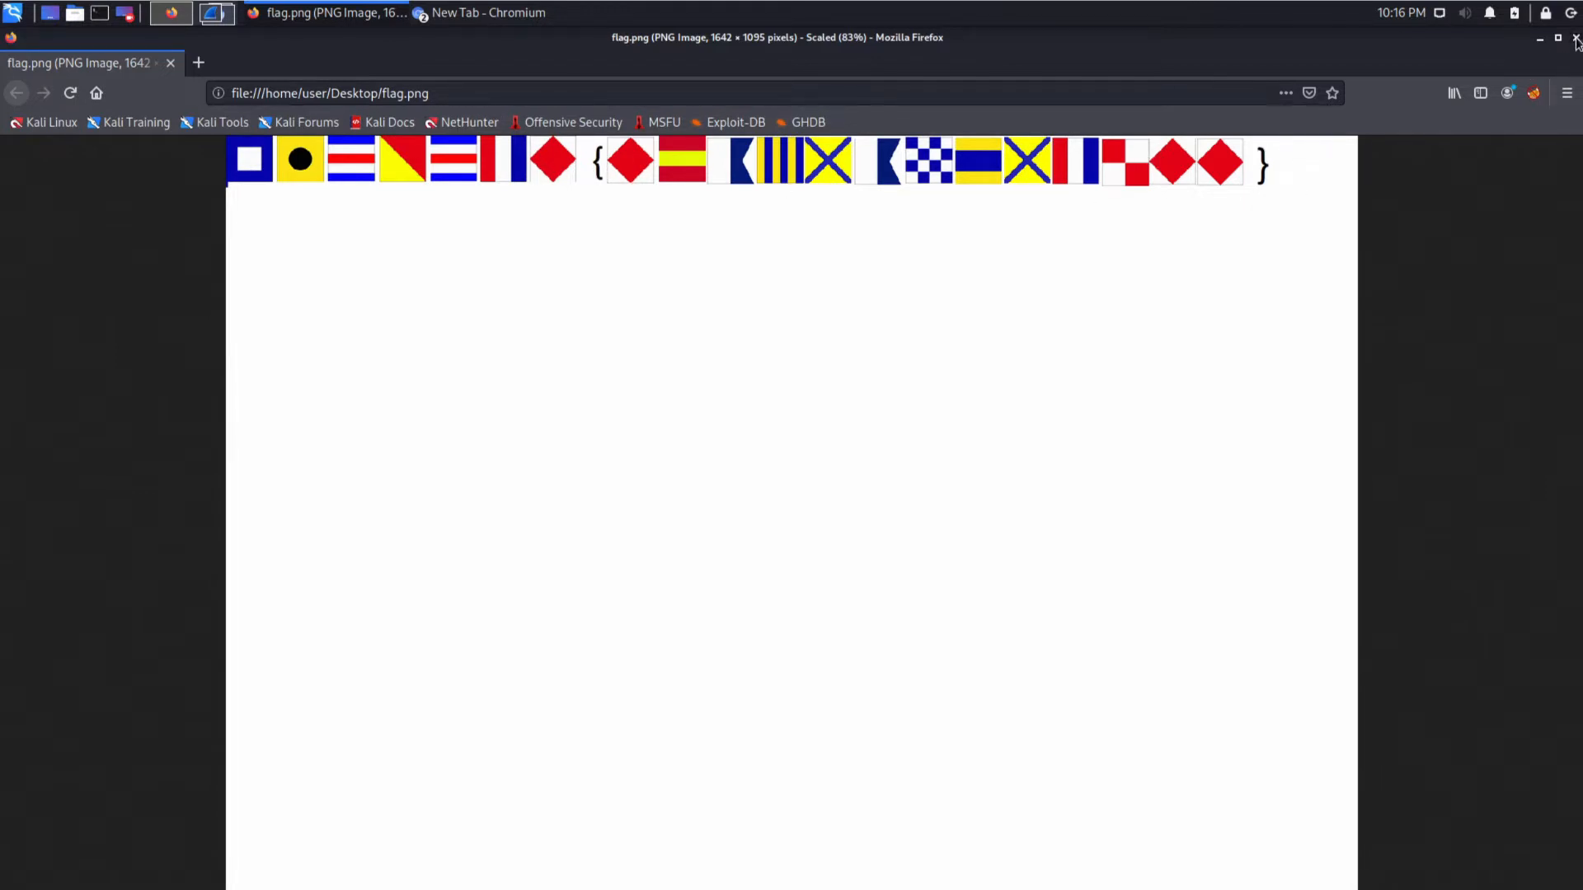
Run exiftool on flag.png in a desktop terminal, finding only ordinary PNG metadata.
left_click(1574, 39)
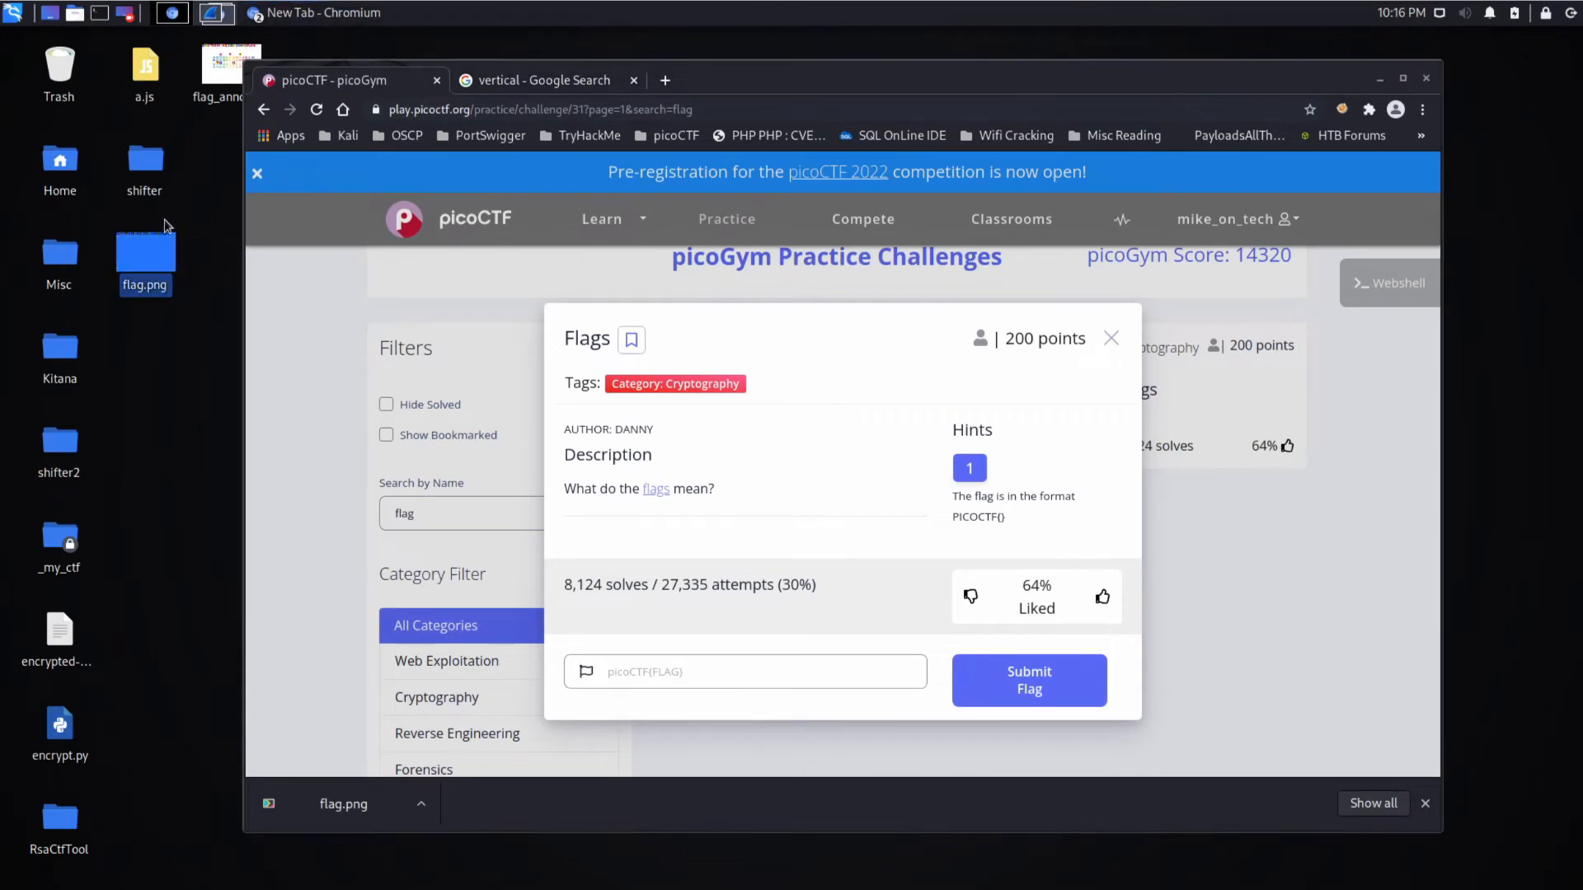
right_click(208, 246)
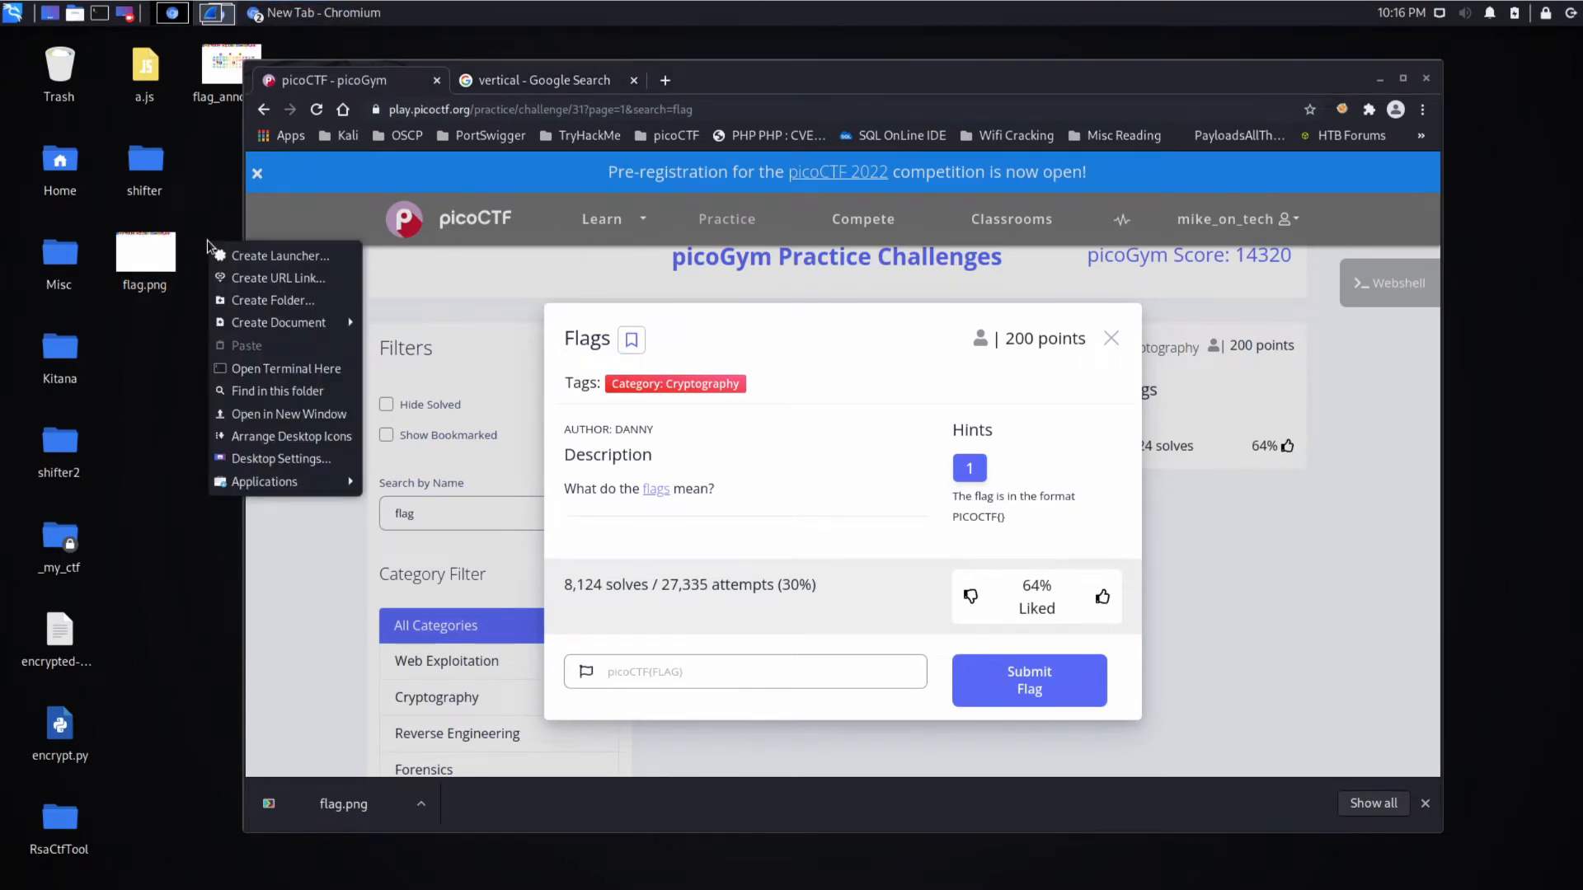
left_click(282, 371)
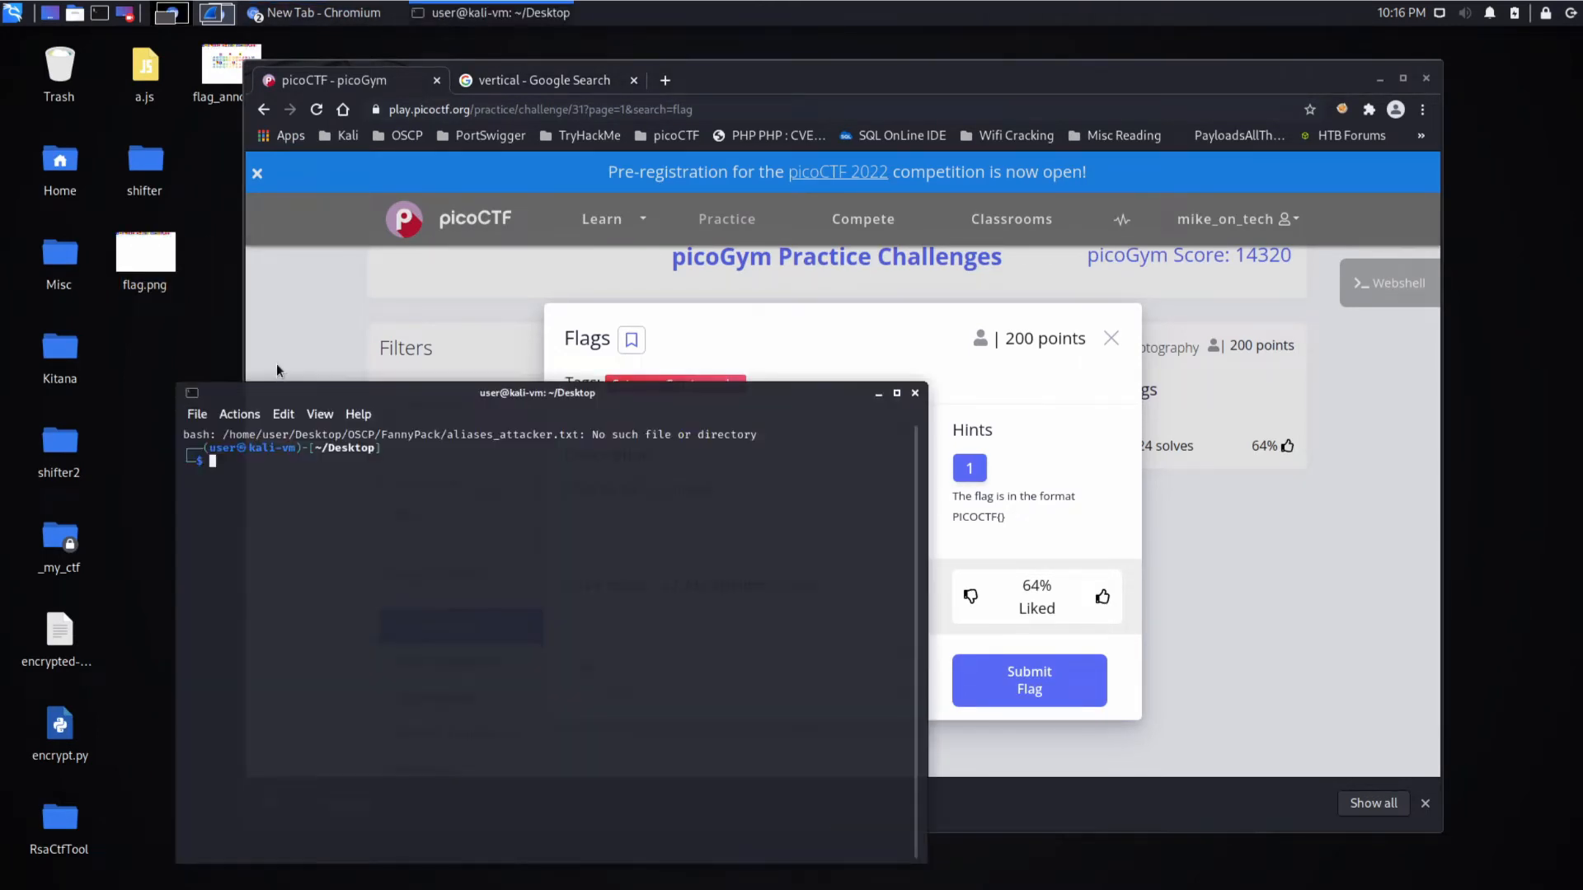
type("exiftool ")
type("flag")
key("Return")
type("exiftool flag")
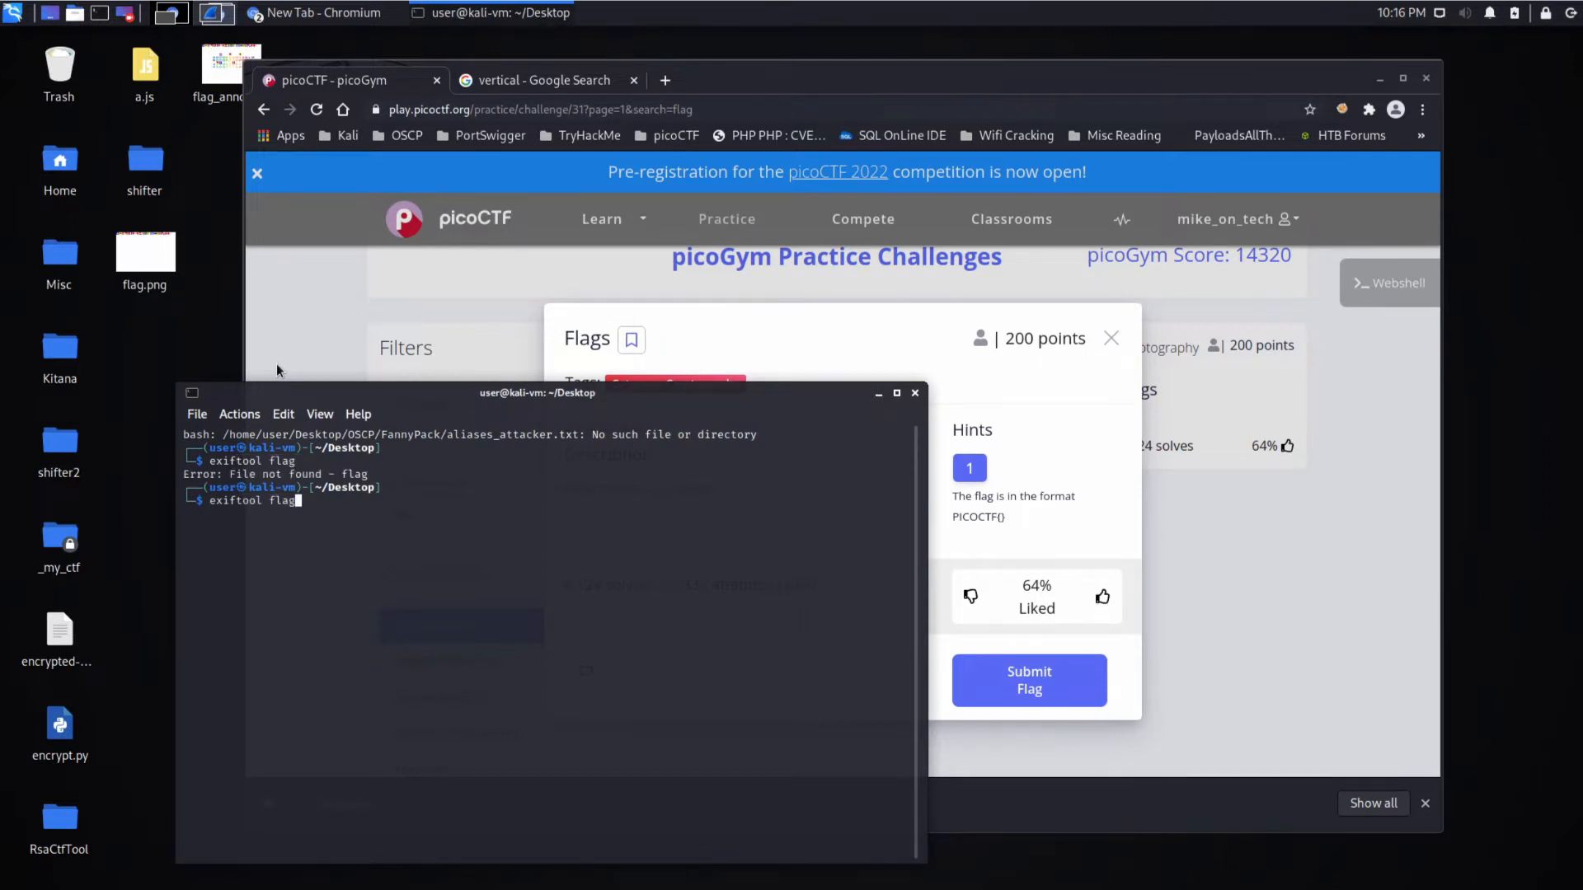
type(".png")
key("Return")
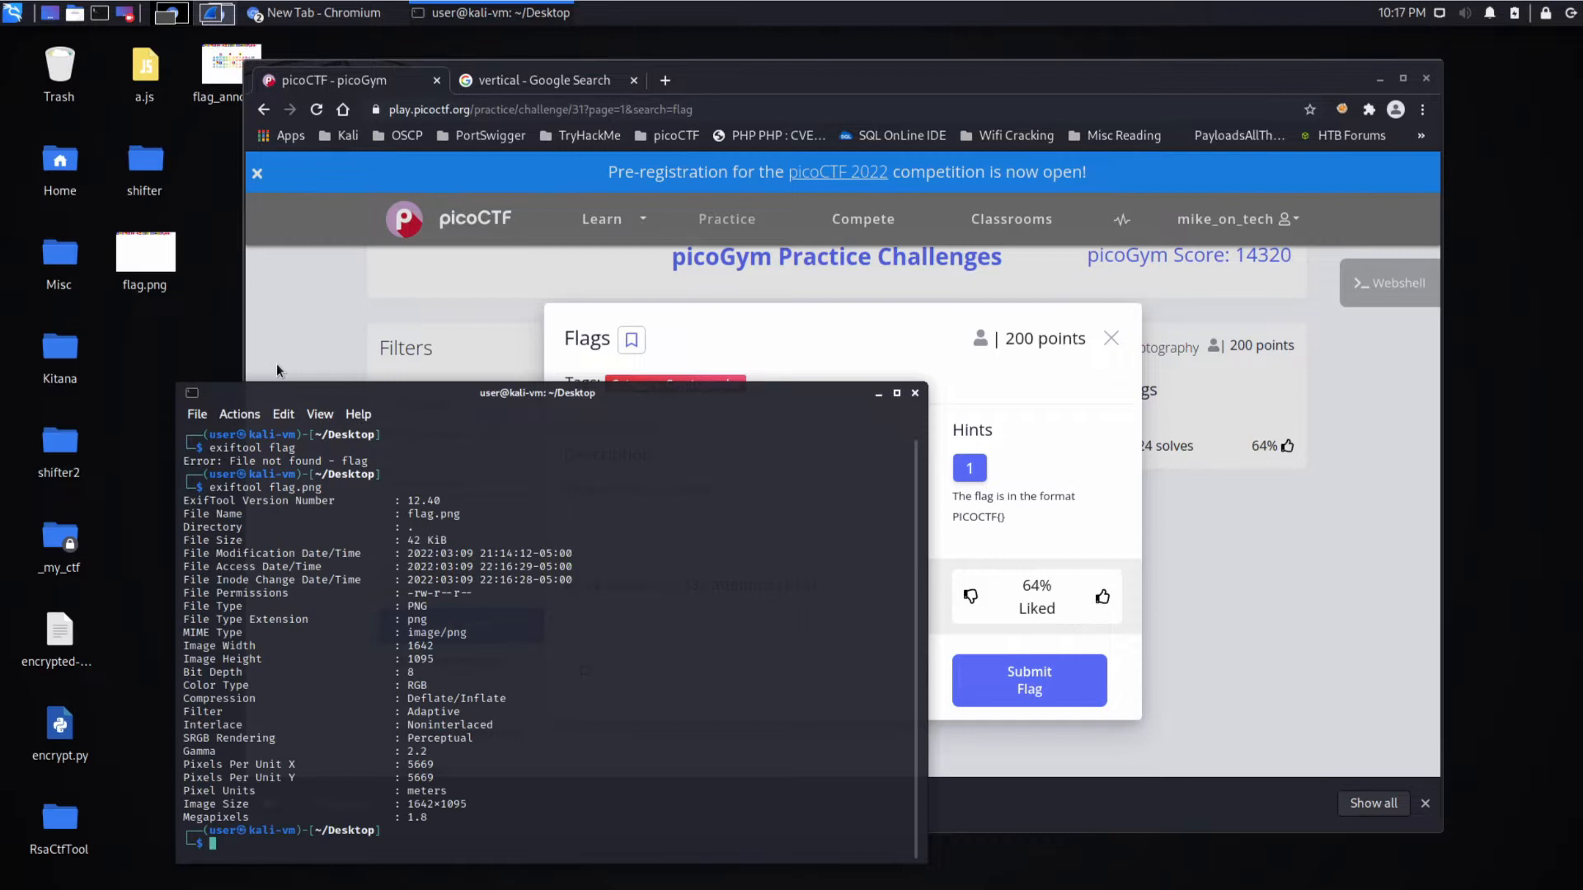
Close the terminal and view flag_annotated.png with its P, I, C, O, C, T, F labels.
left_click(915, 394)
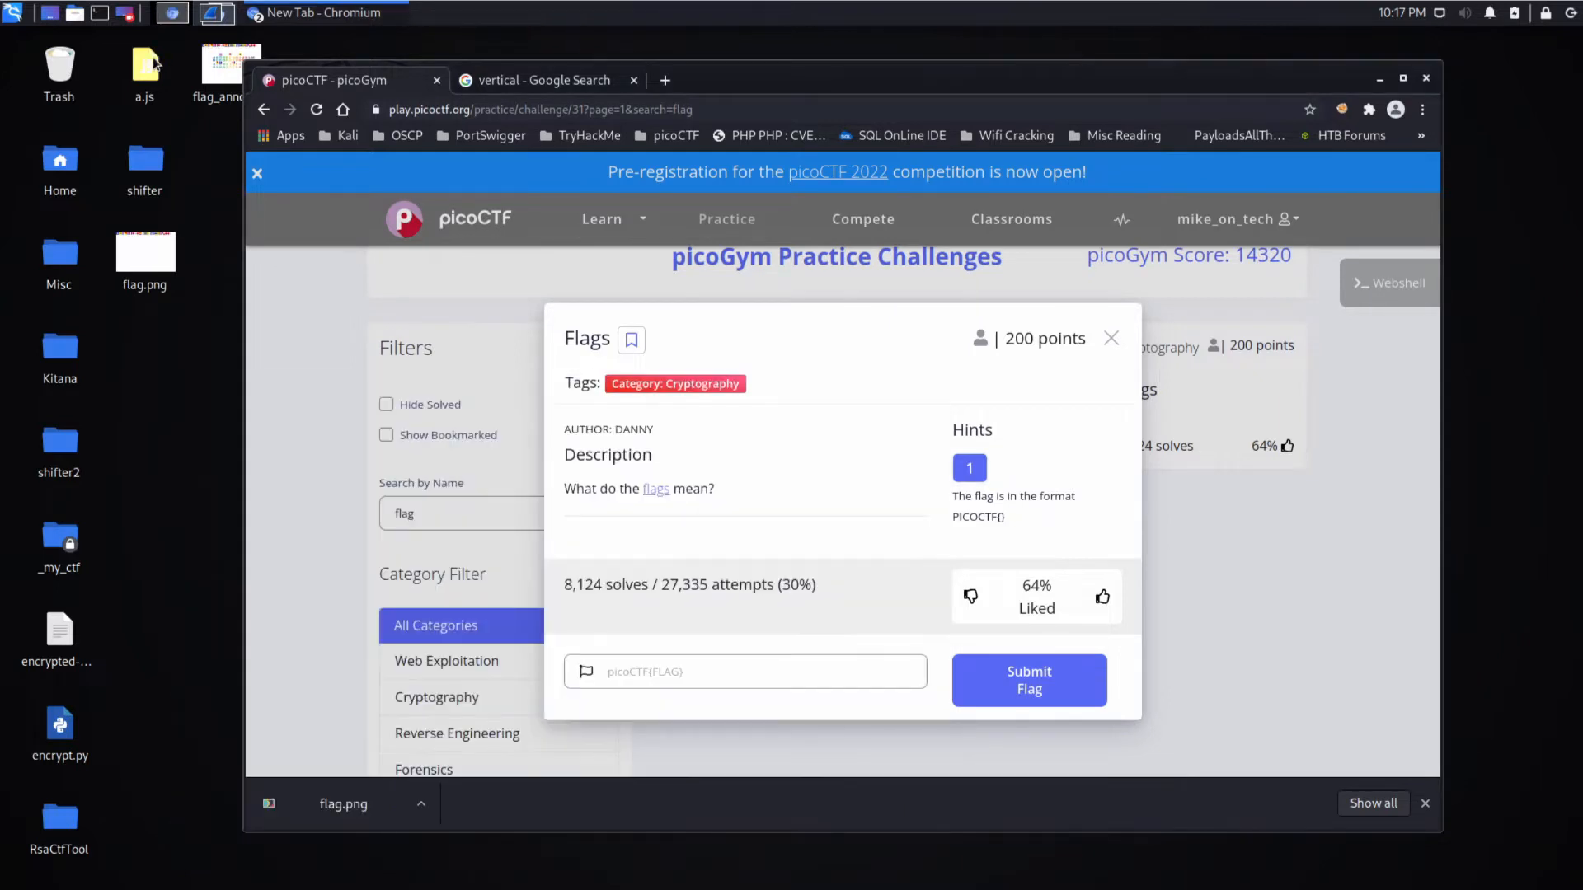
left_click(172, 13)
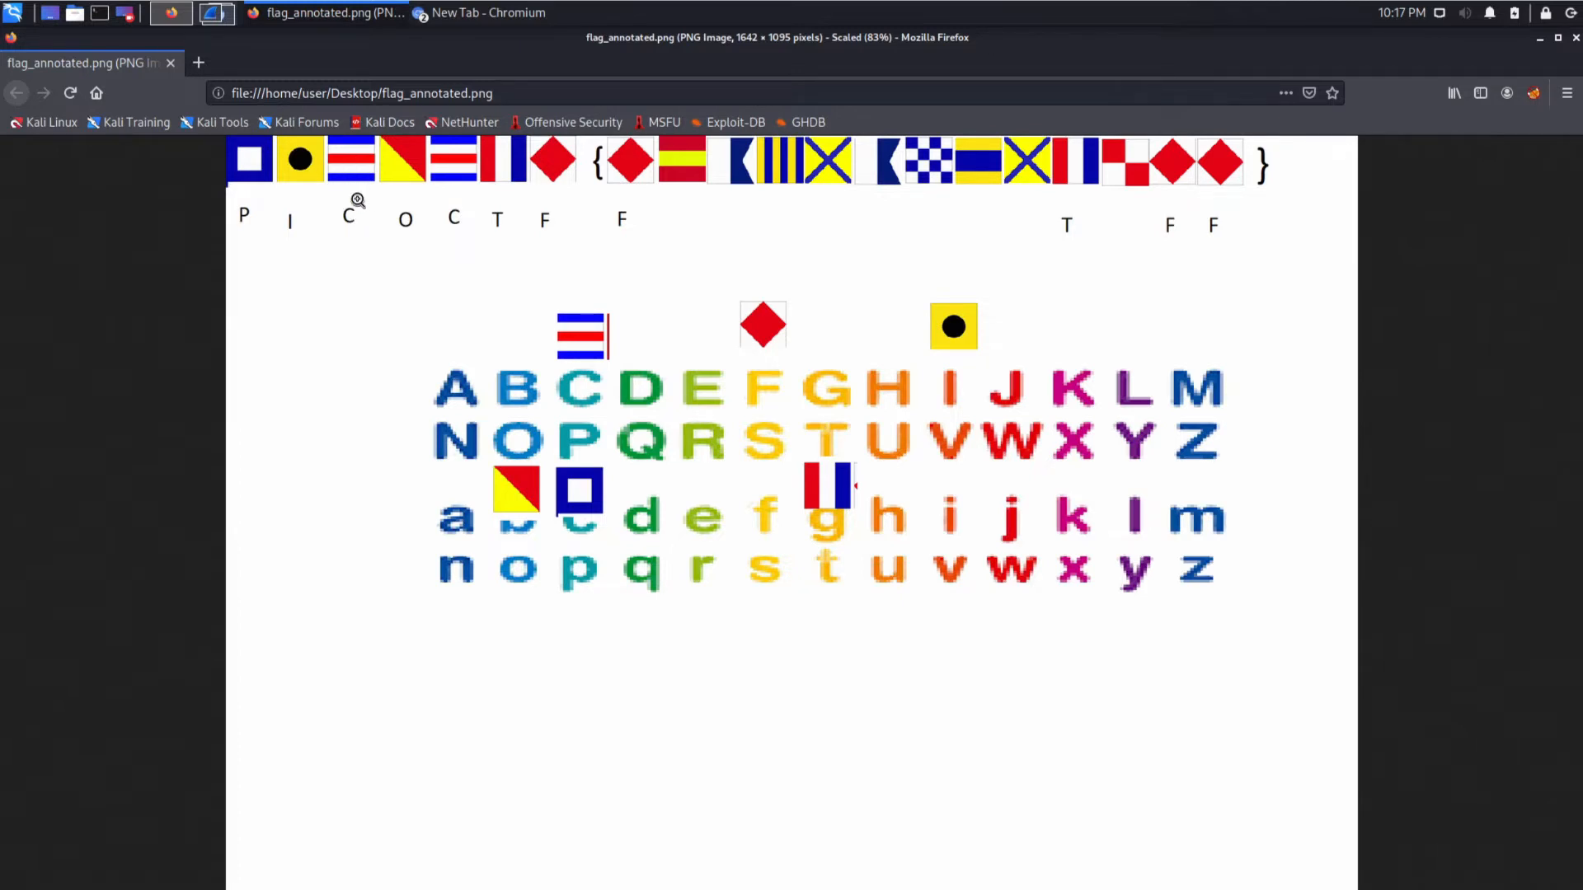
scroll(356, 201, "up", 2)
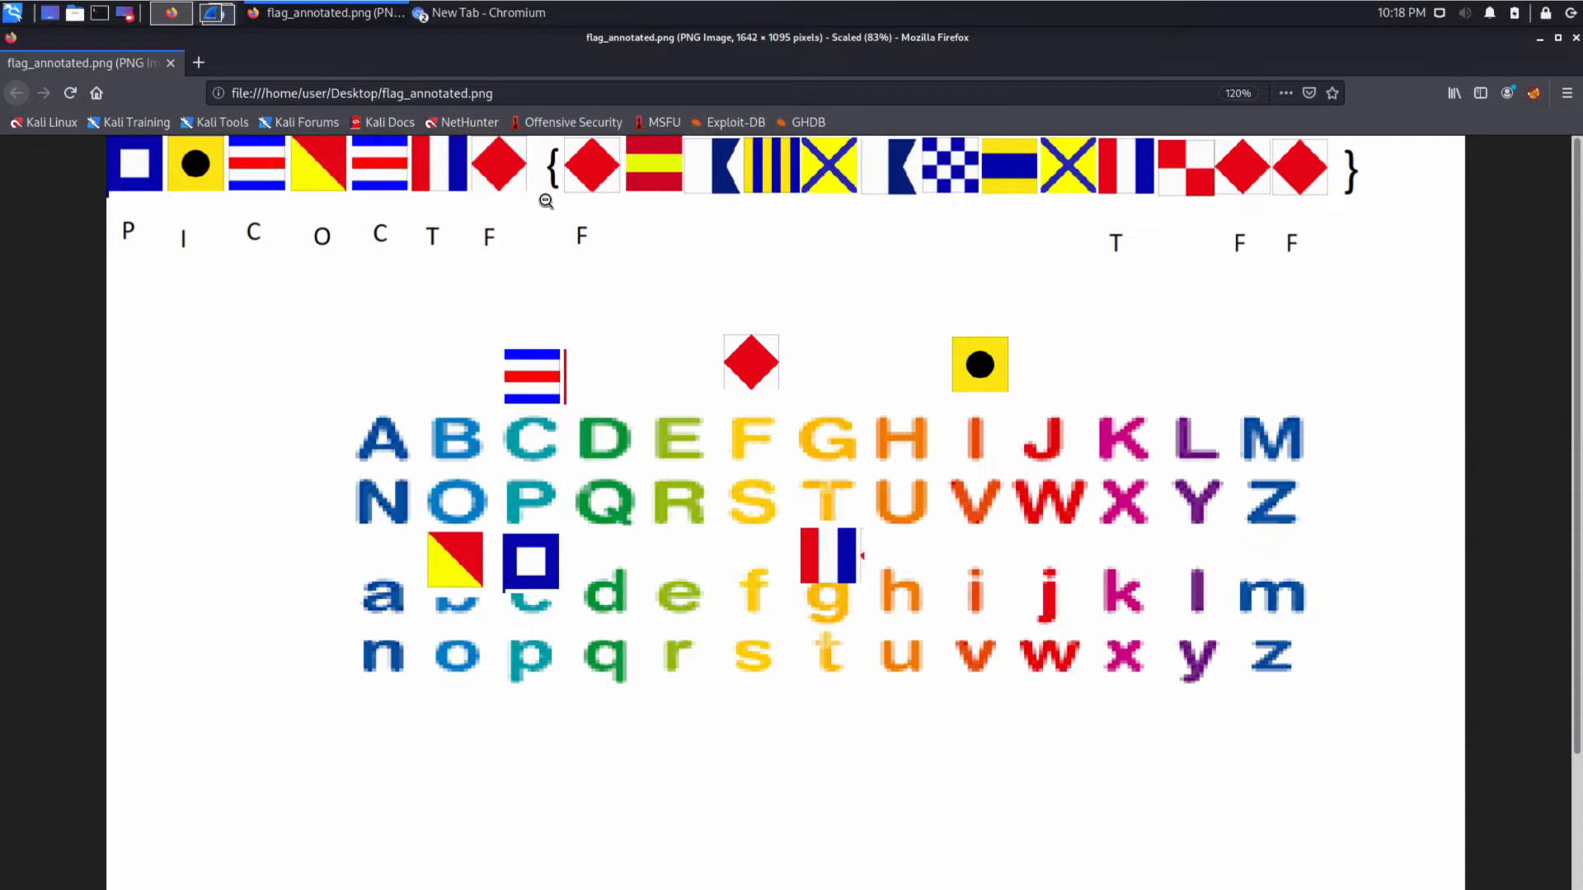
scroll(545, 201, "up", 2)
scroll(546, 201, "up", 2)
scroll(546, 202, "up", 3)
scroll(546, 202, "up", 3)
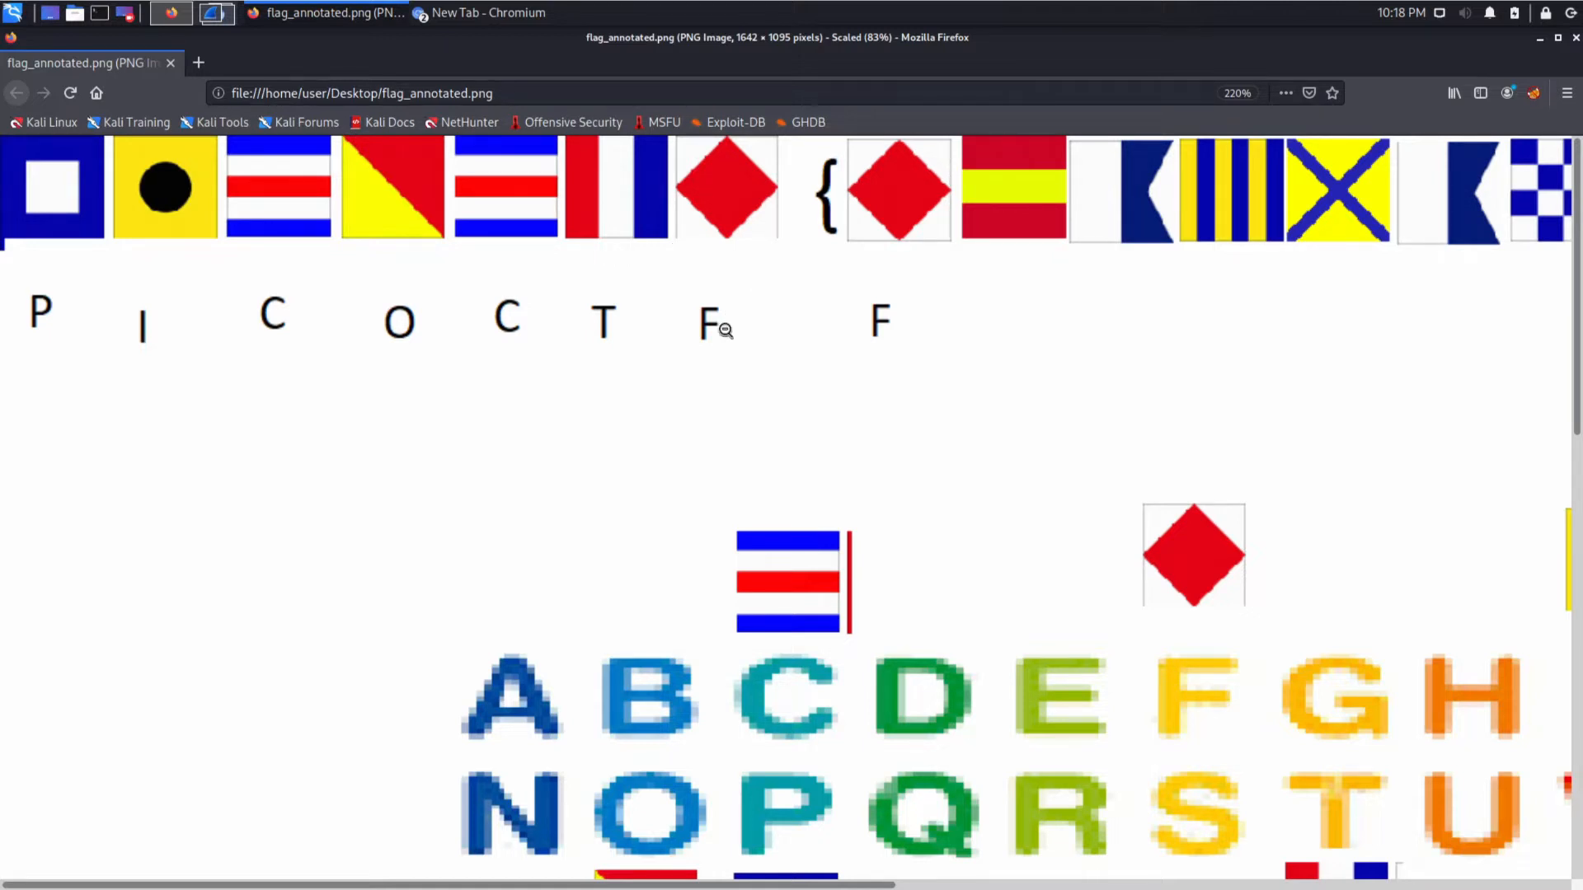
Capture just the diagonal red-and-yellow flag with Screenshot and save it as red_yellow.png.
key("super")
type("scr")
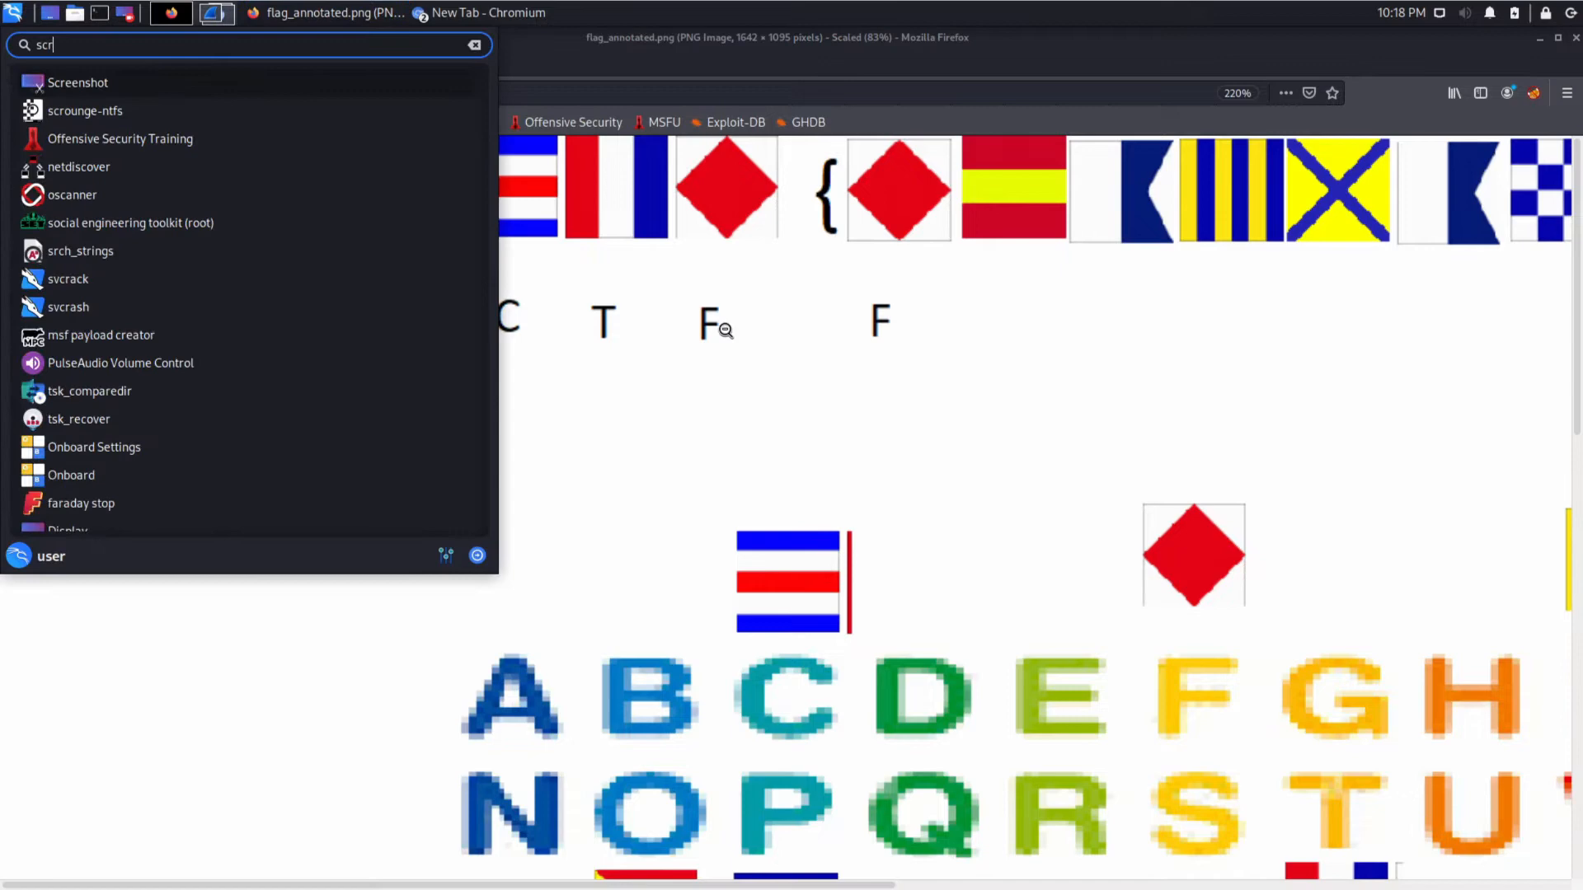
key("Return")
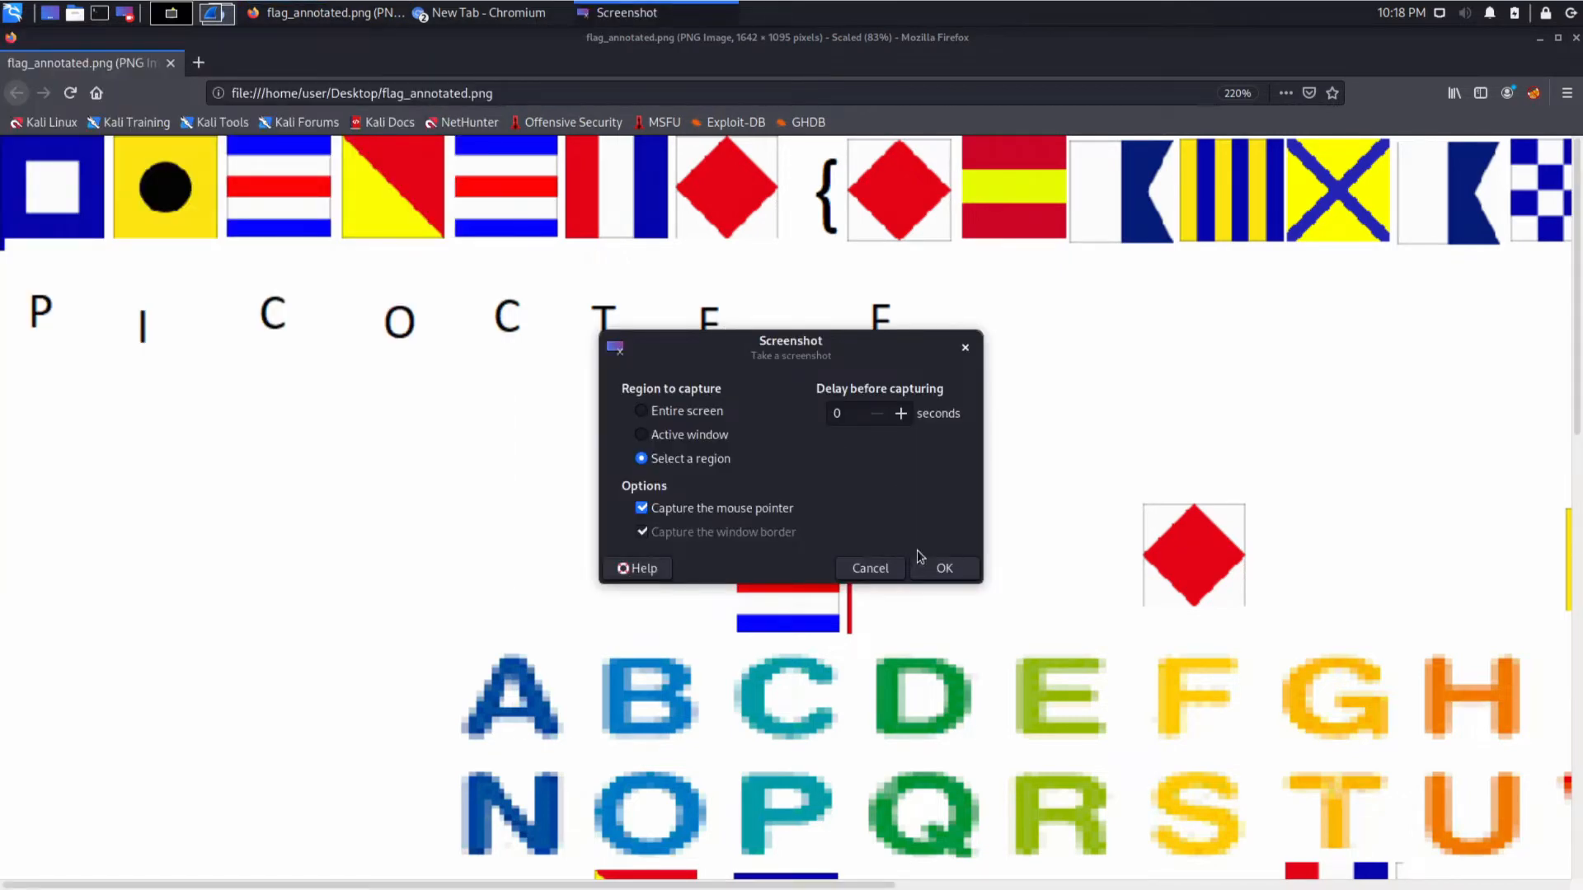
left_click(944, 567)
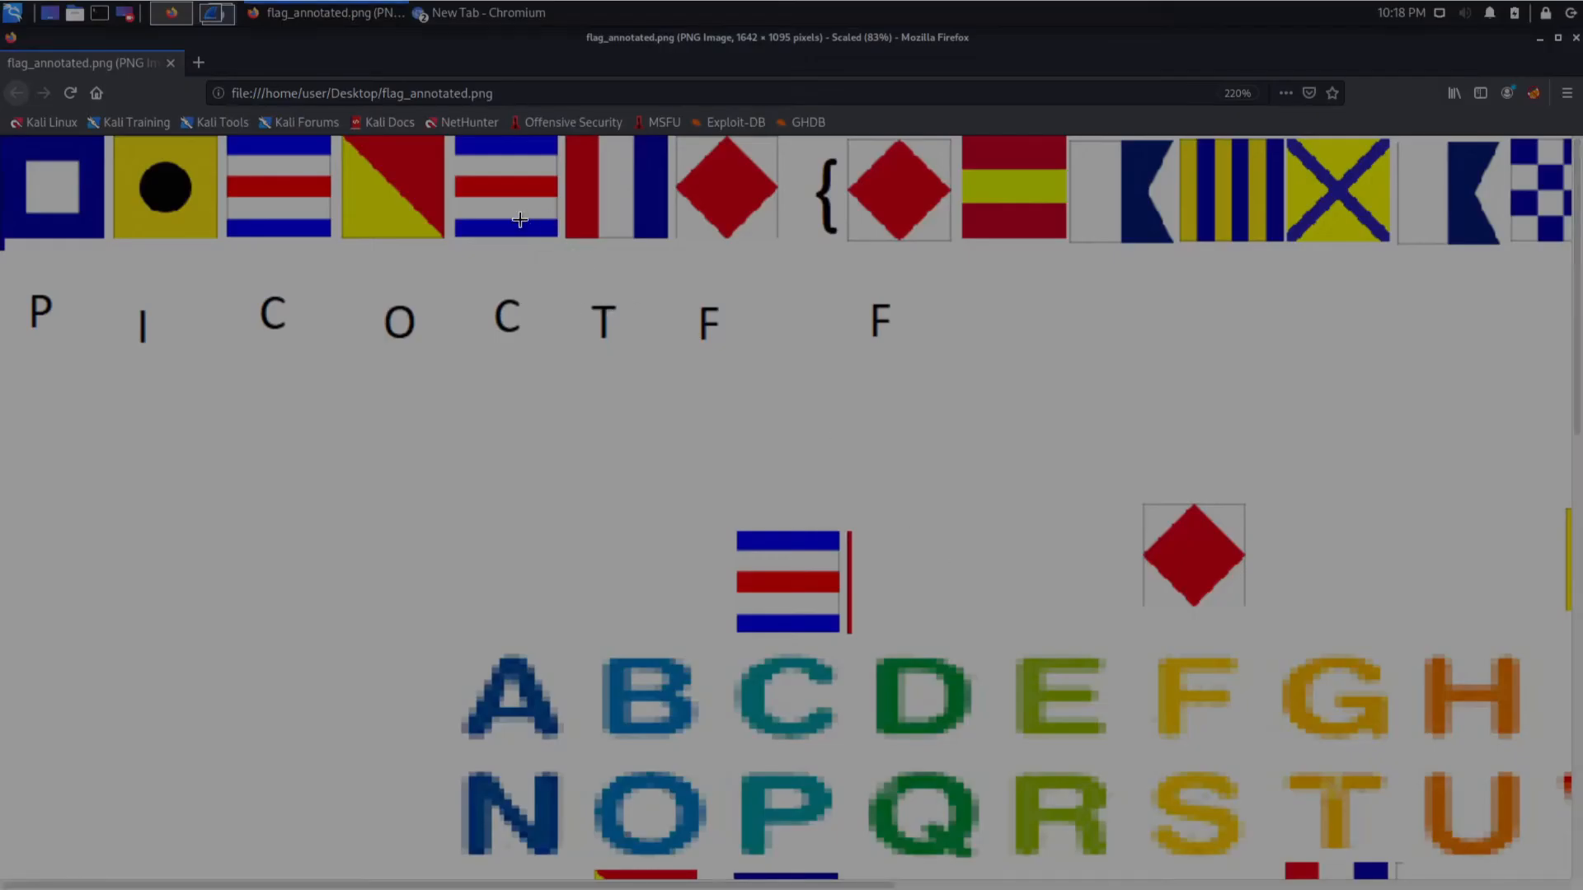
left_click_drag(452, 248, 340, 131)
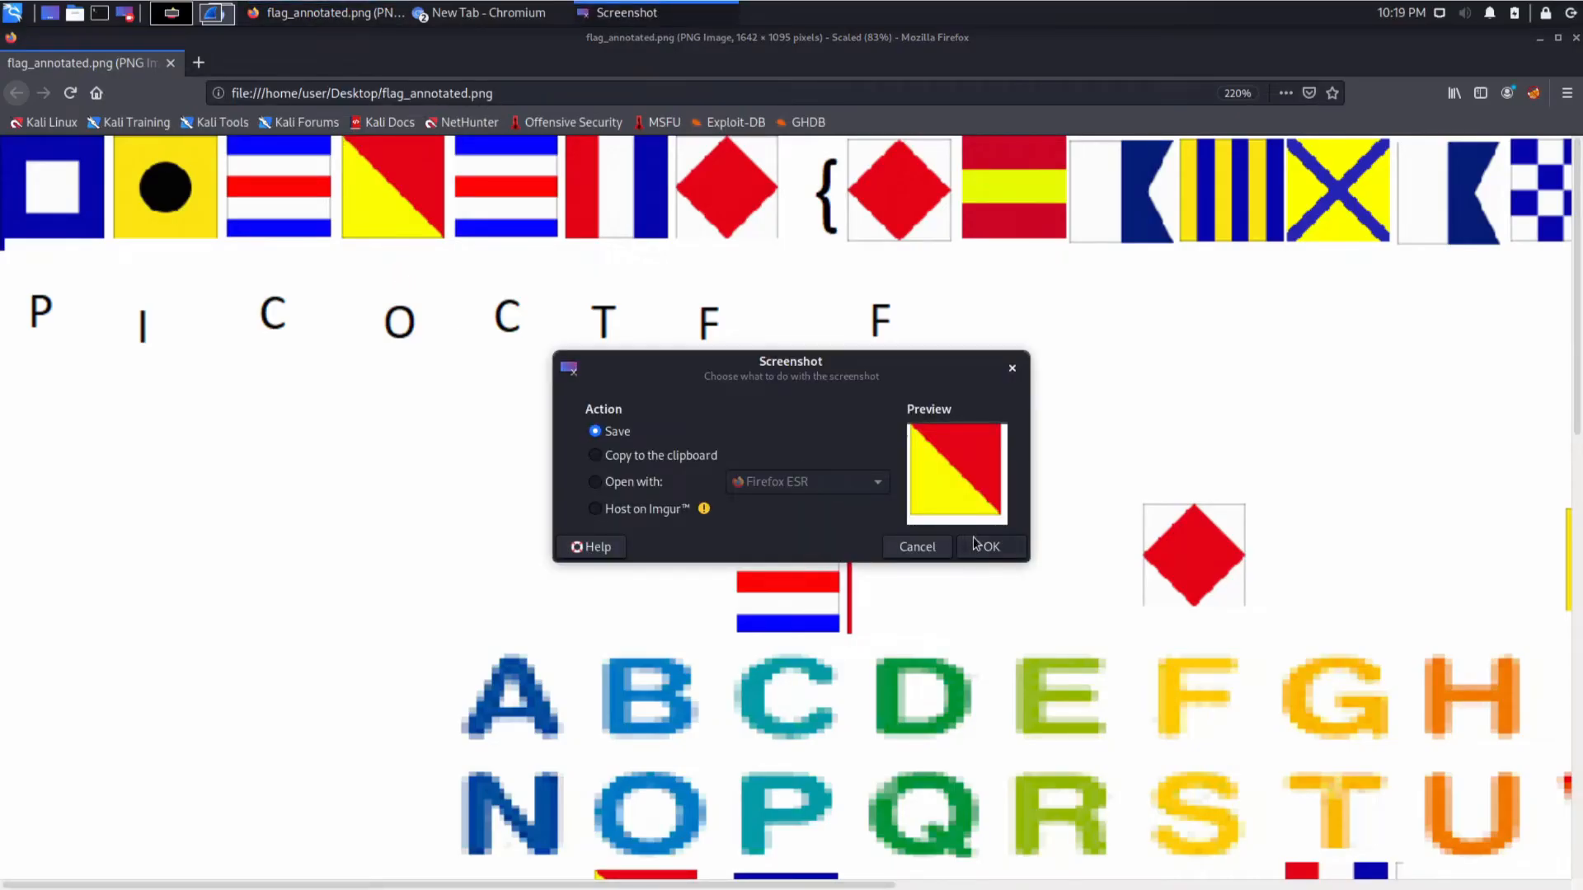
left_click(991, 547)
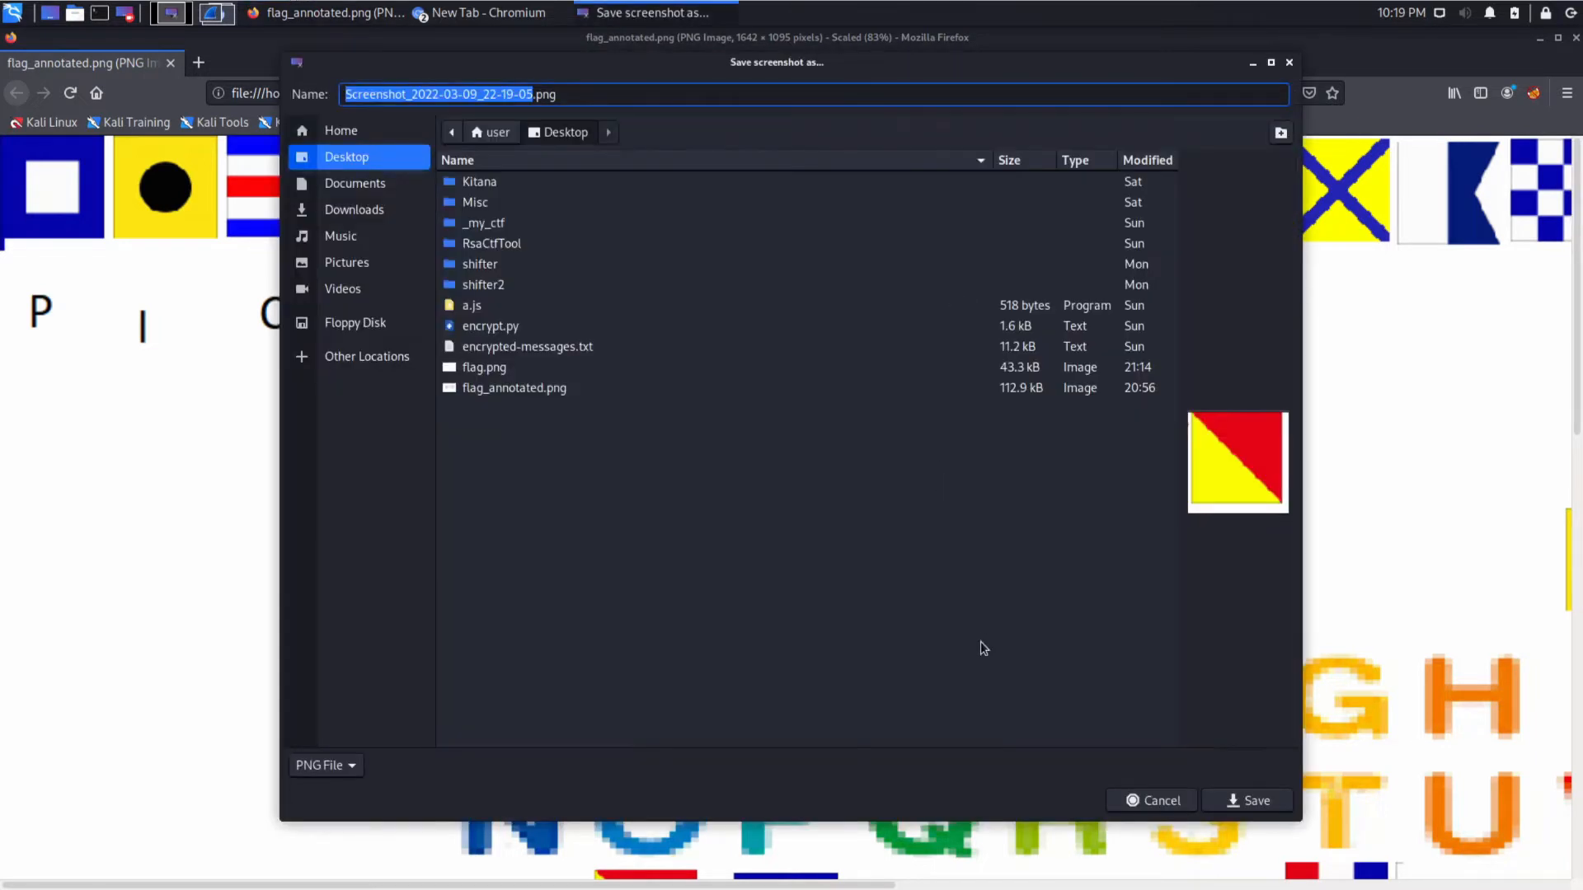
type("red_")
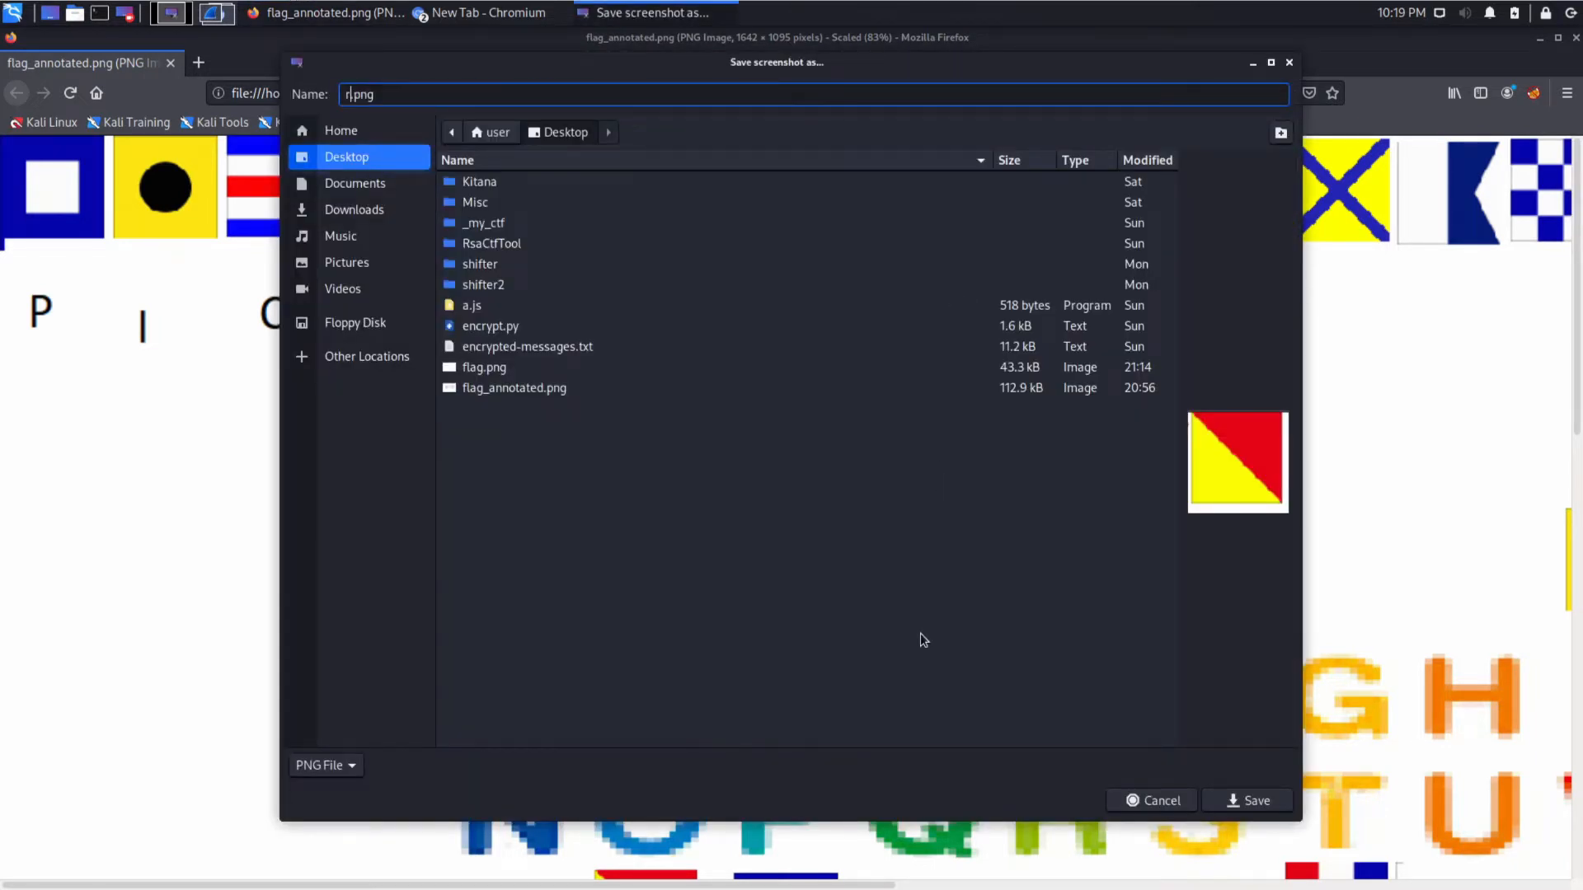
type("diamond")
key("Return")
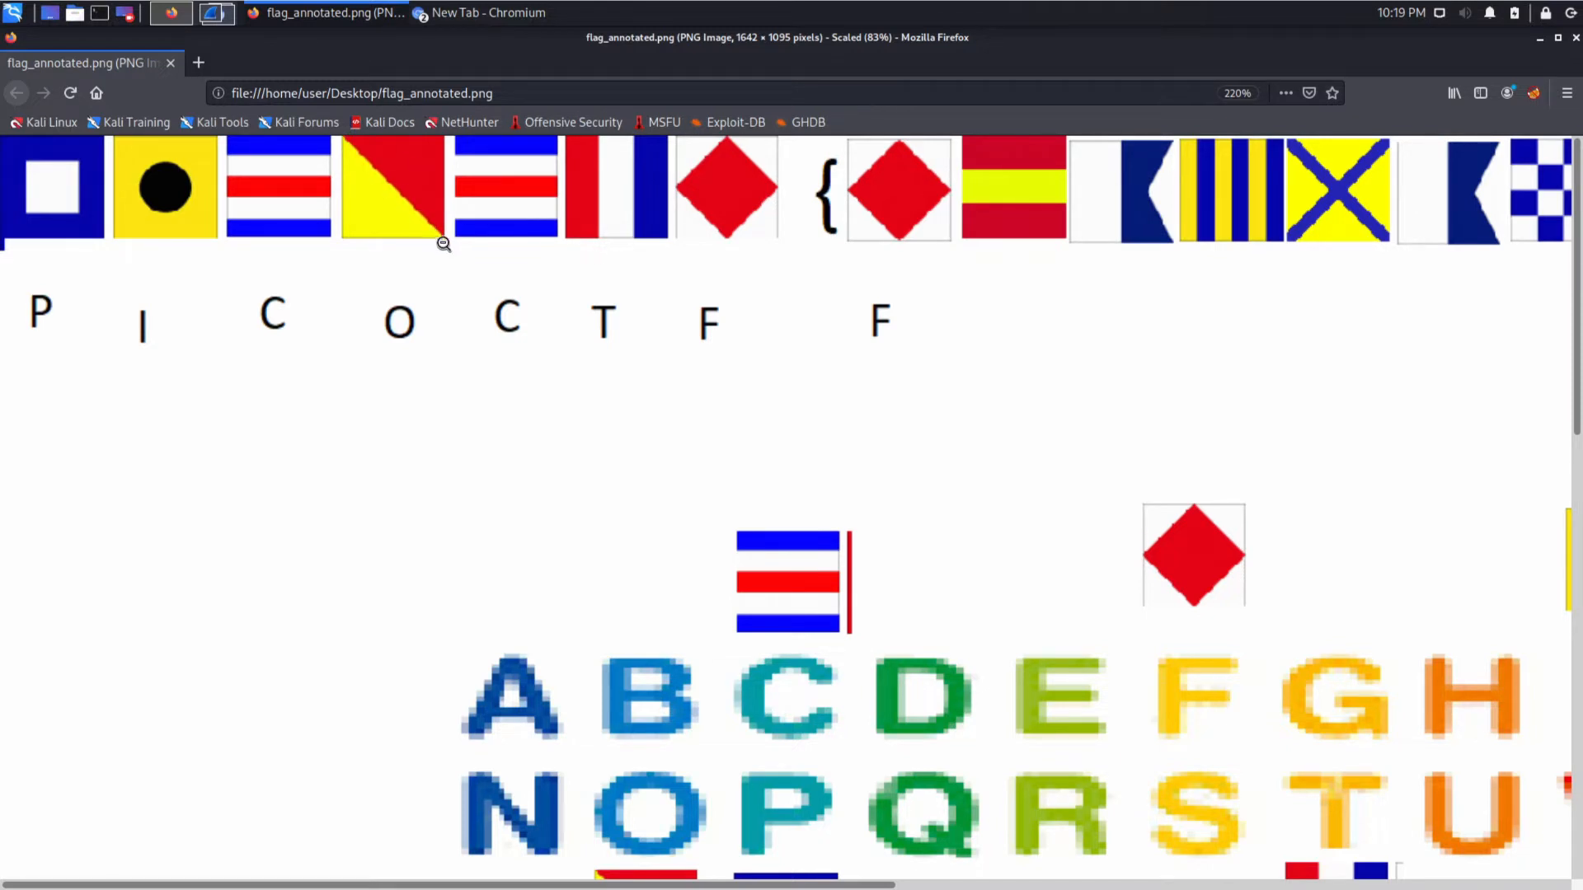
Bring Chromium forward and reach Google Images via an 'image search' query in a new tab.
left_click(1557, 39)
left_click(1051, 80)
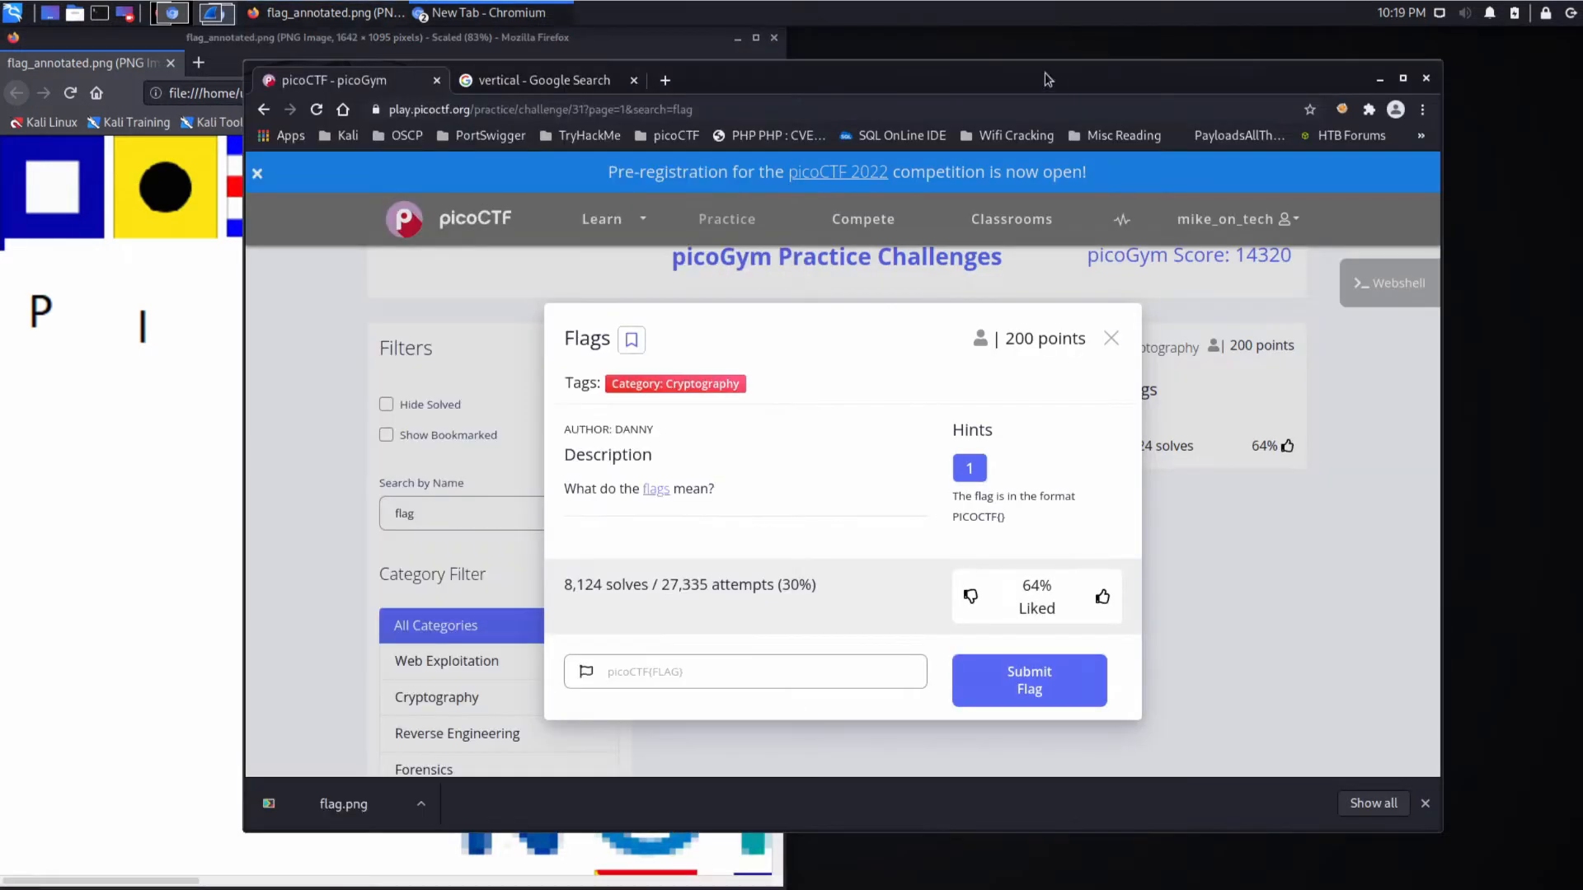
left_click(666, 80)
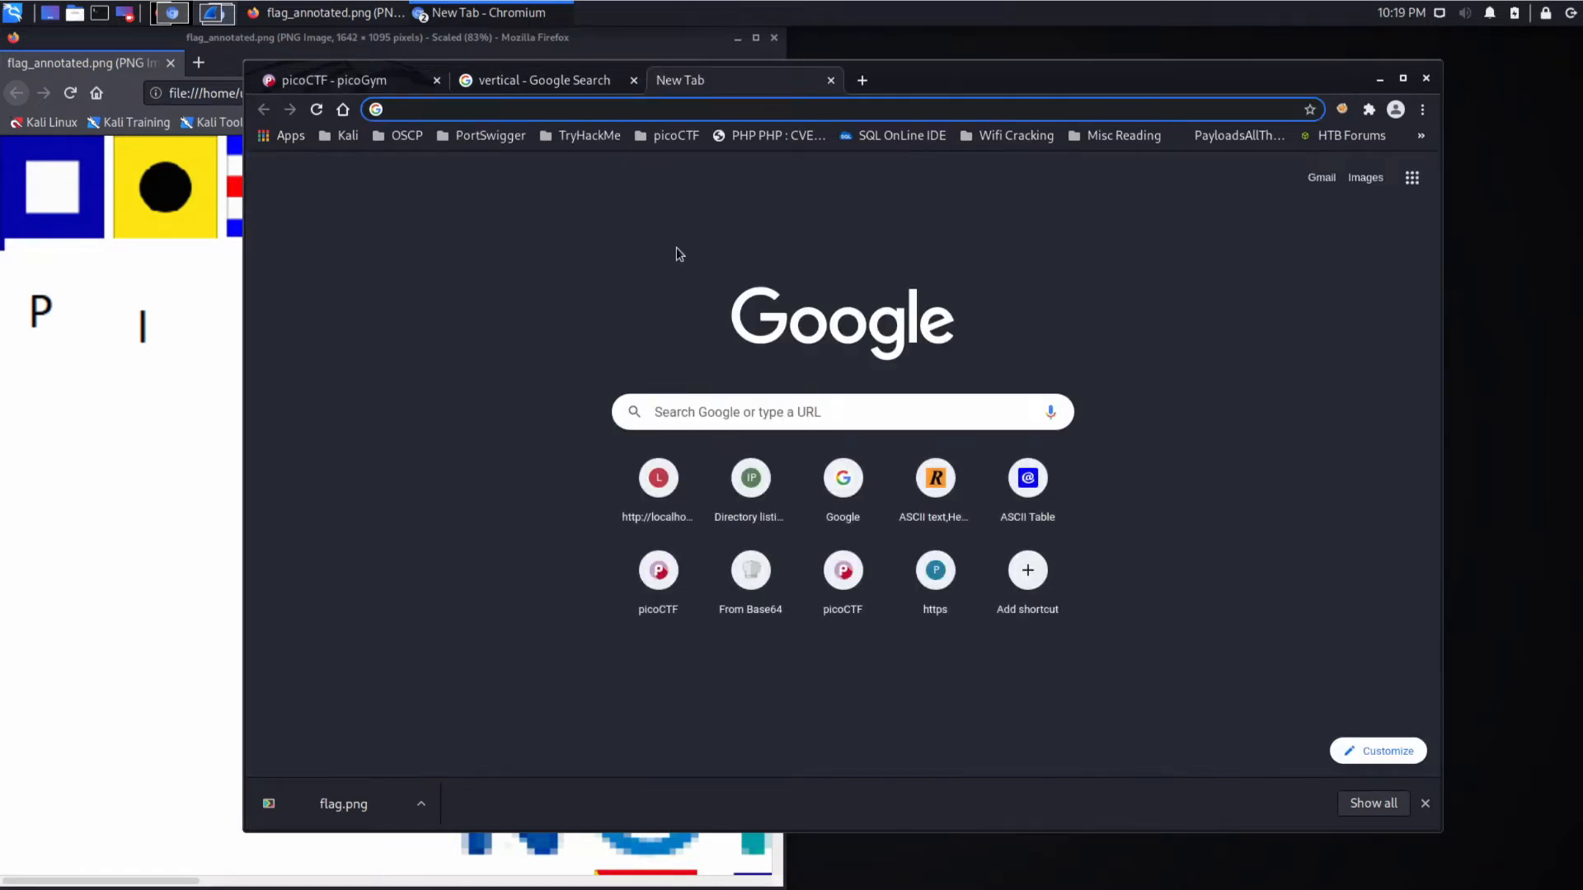
type("image")
key("Return")
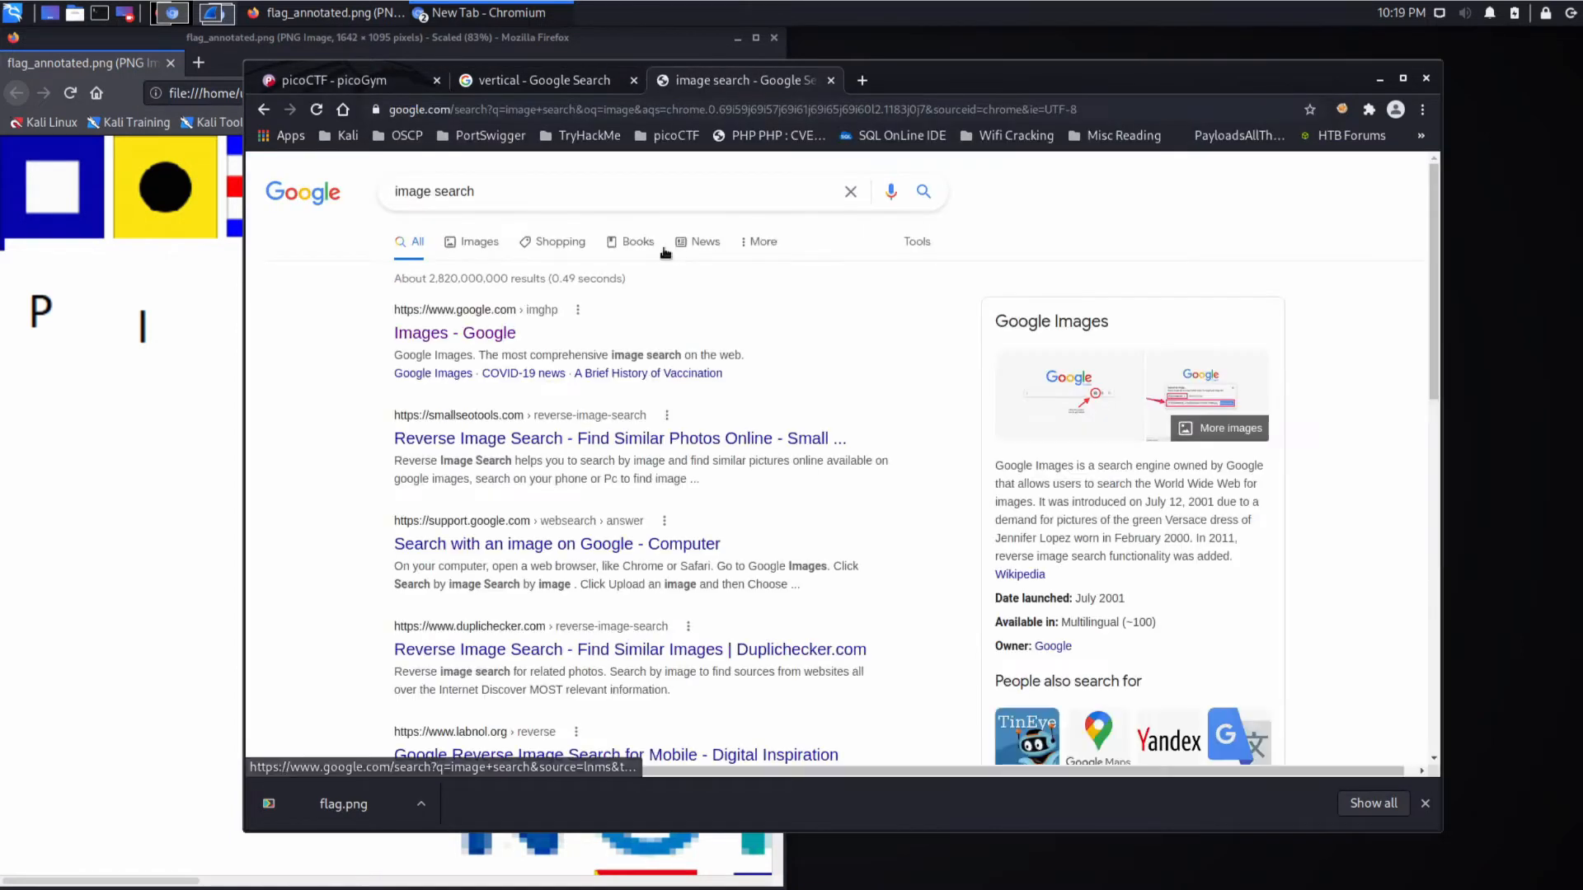
left_click(455, 334)
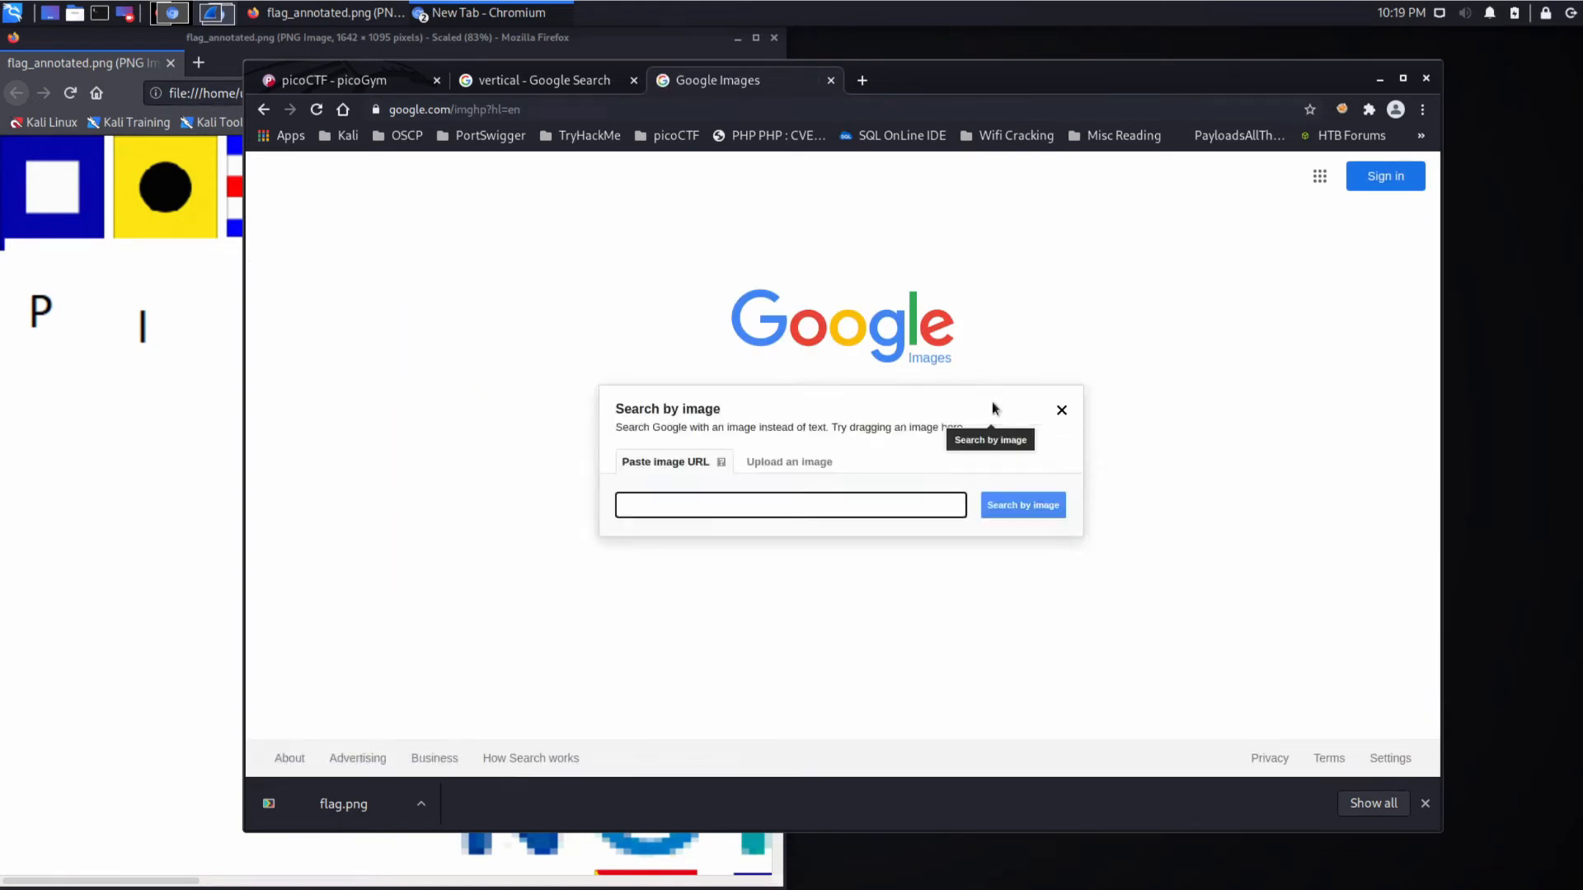
Upload red_yellow.png for a reverse image search showing similar red-and-yellow flags.
left_click(804, 461)
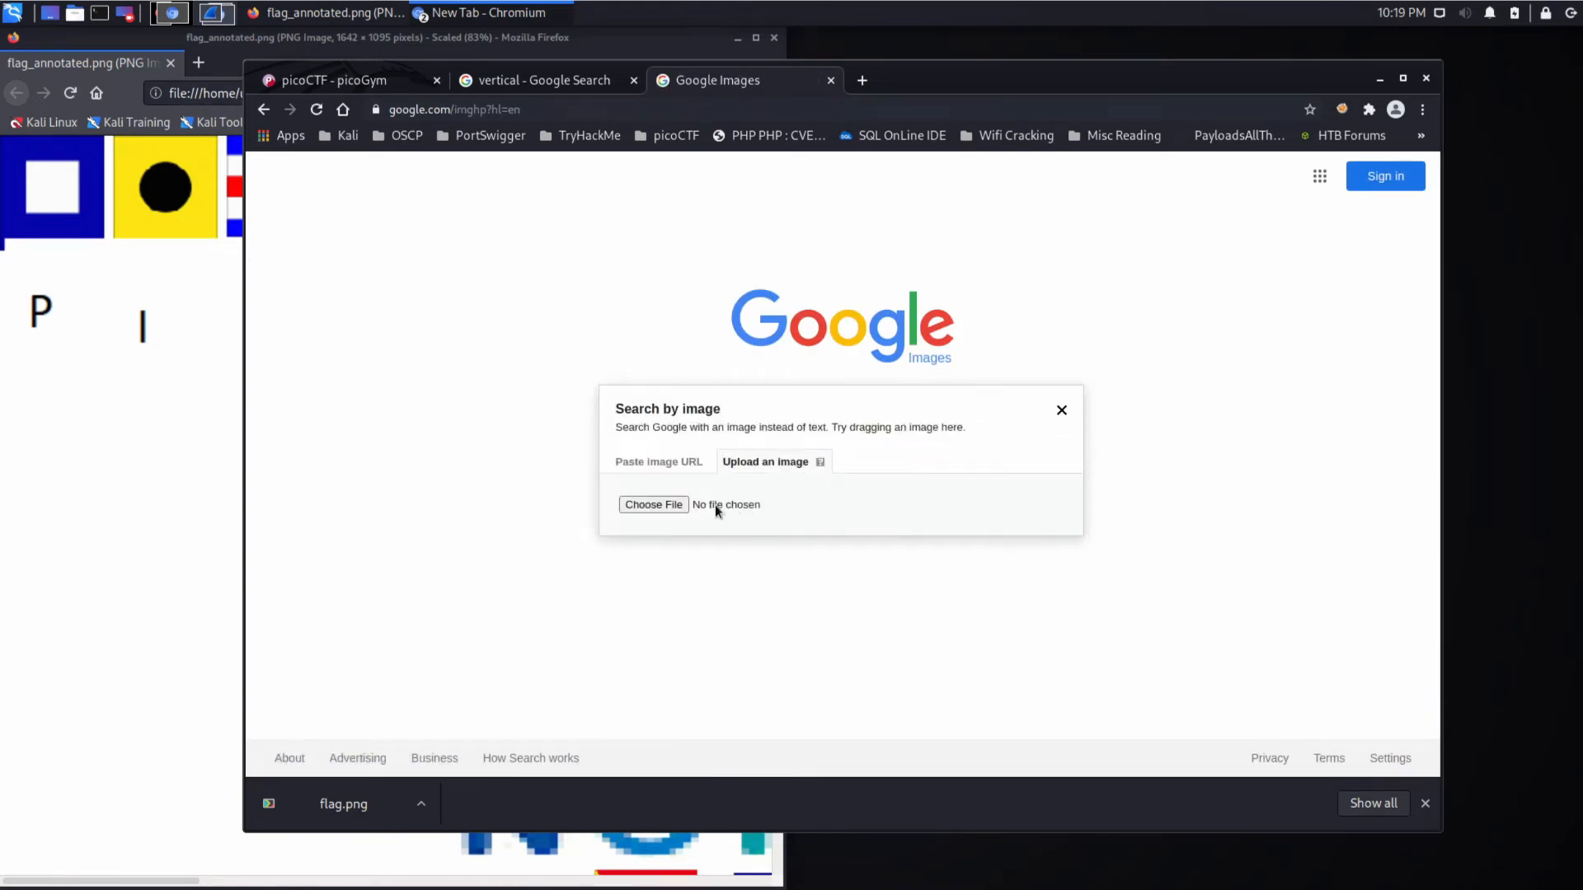
left_click(646, 503)
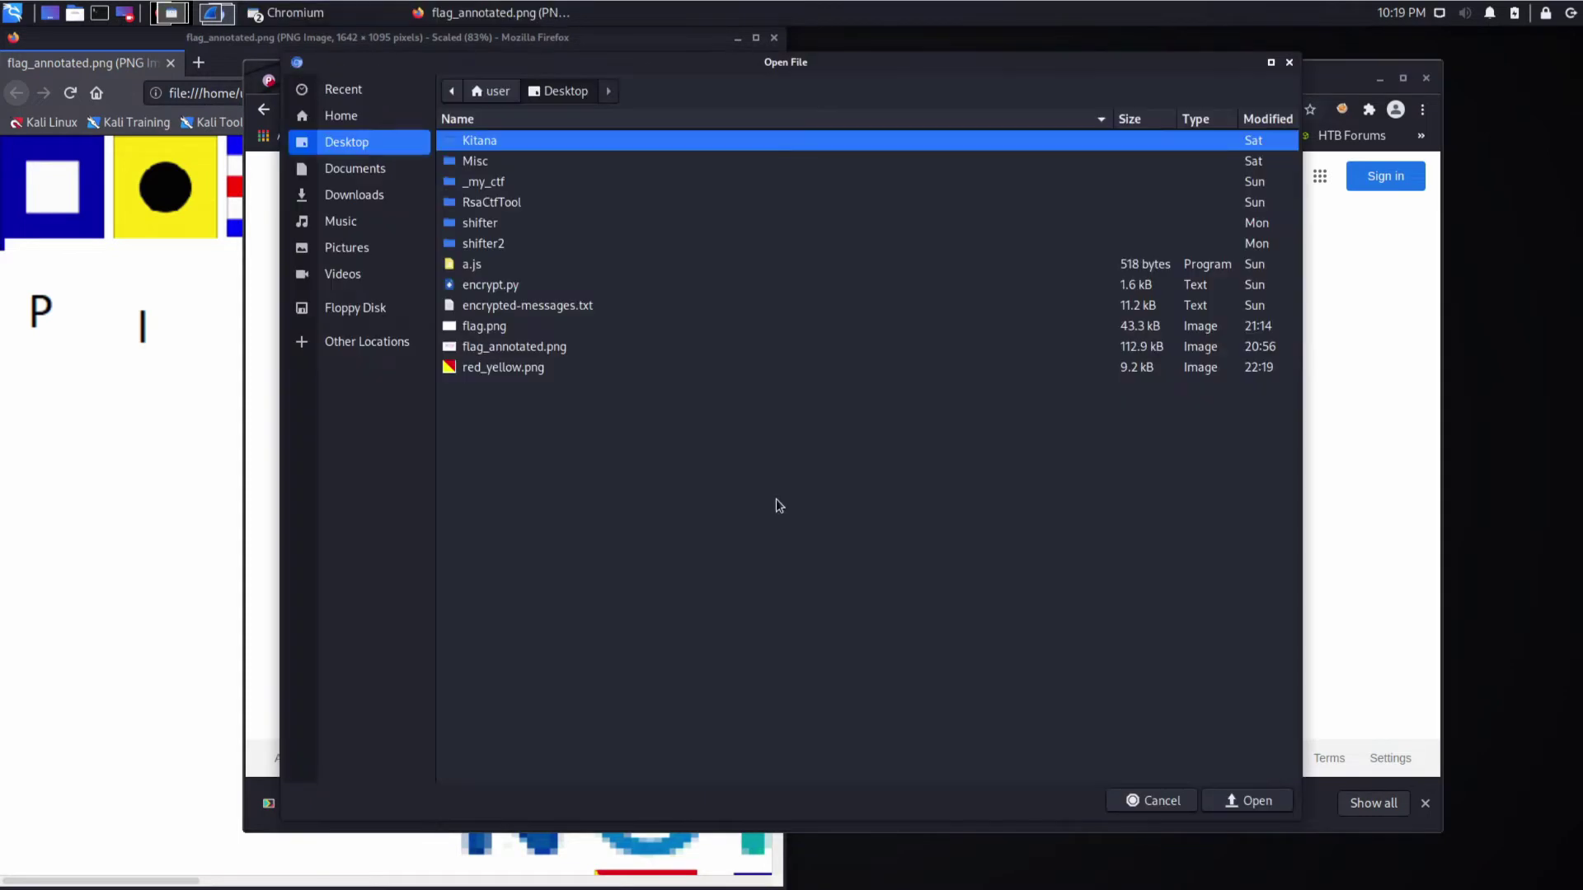
double_click(546, 365)
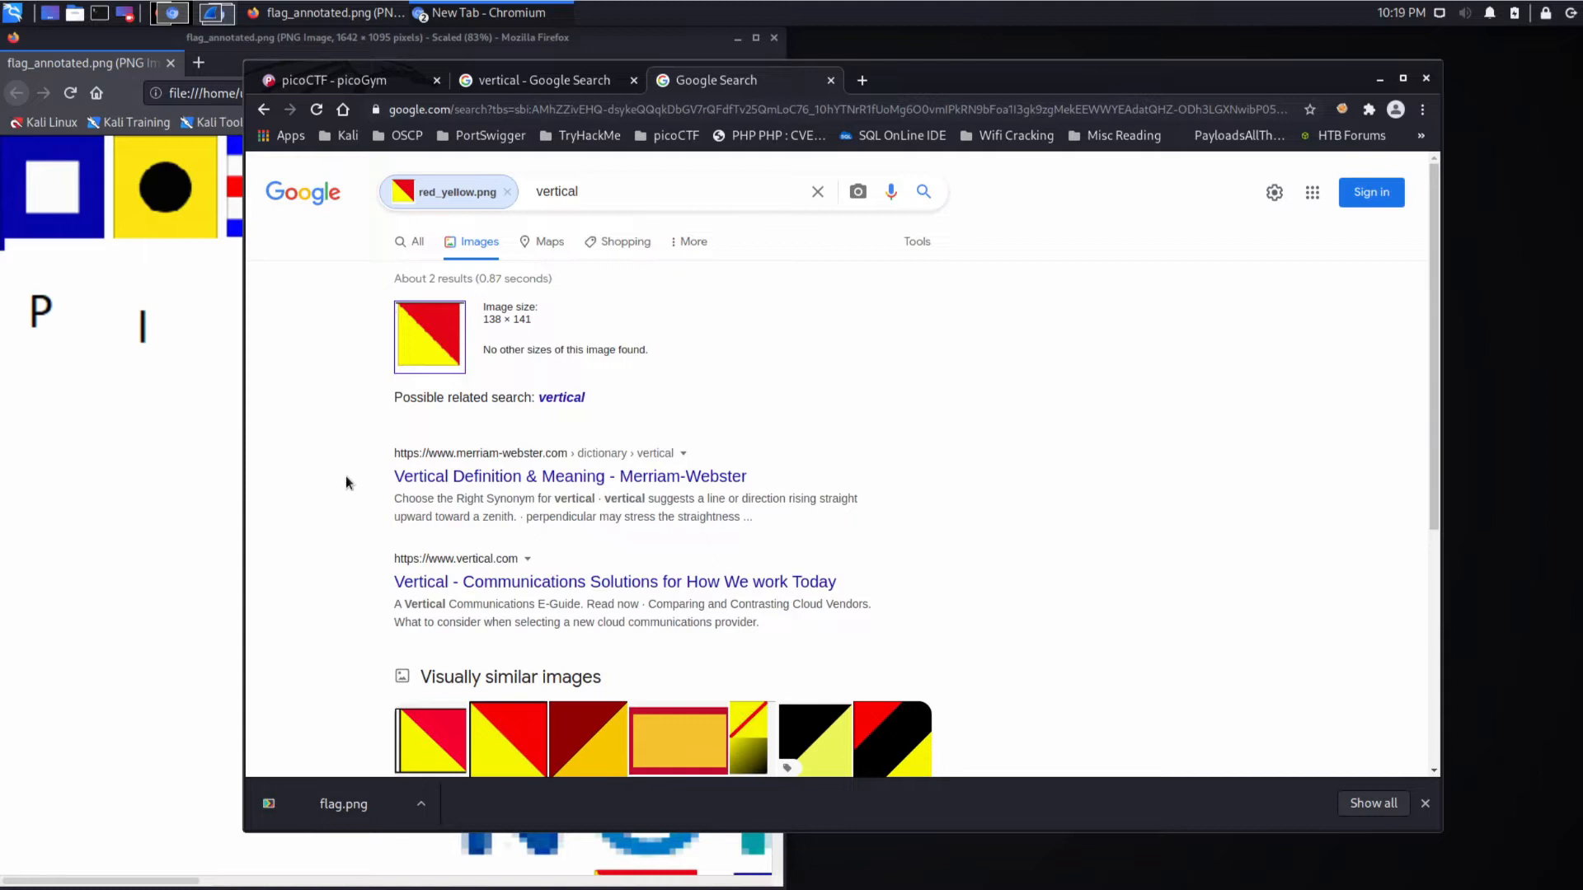
scroll(369, 336, "down", 2)
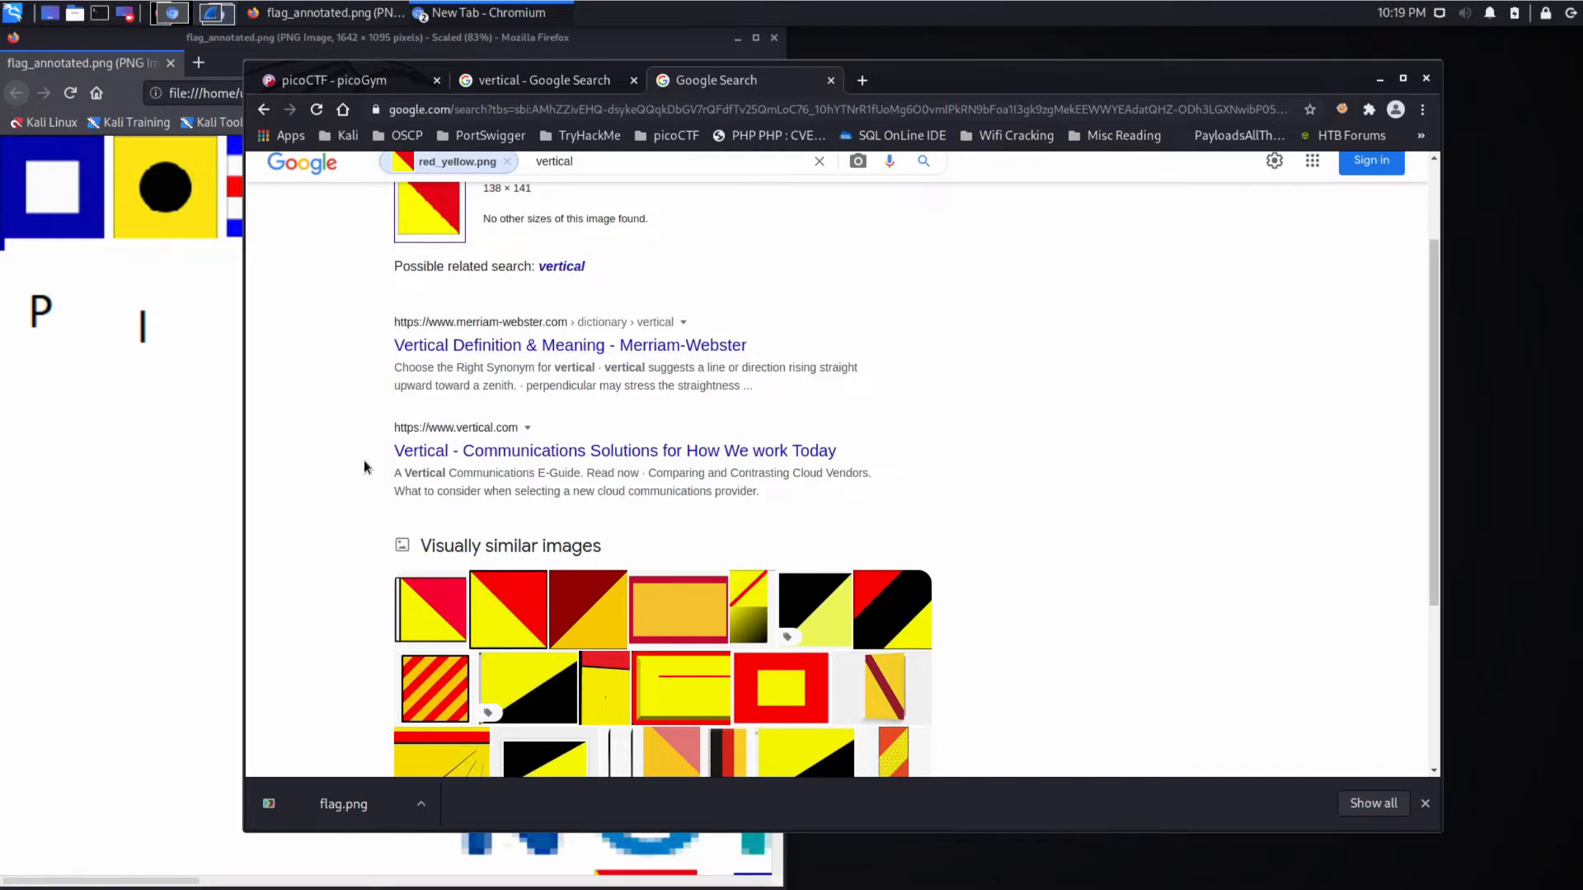
scroll(364, 466, "down", 3)
scroll(366, 402, "up", 1)
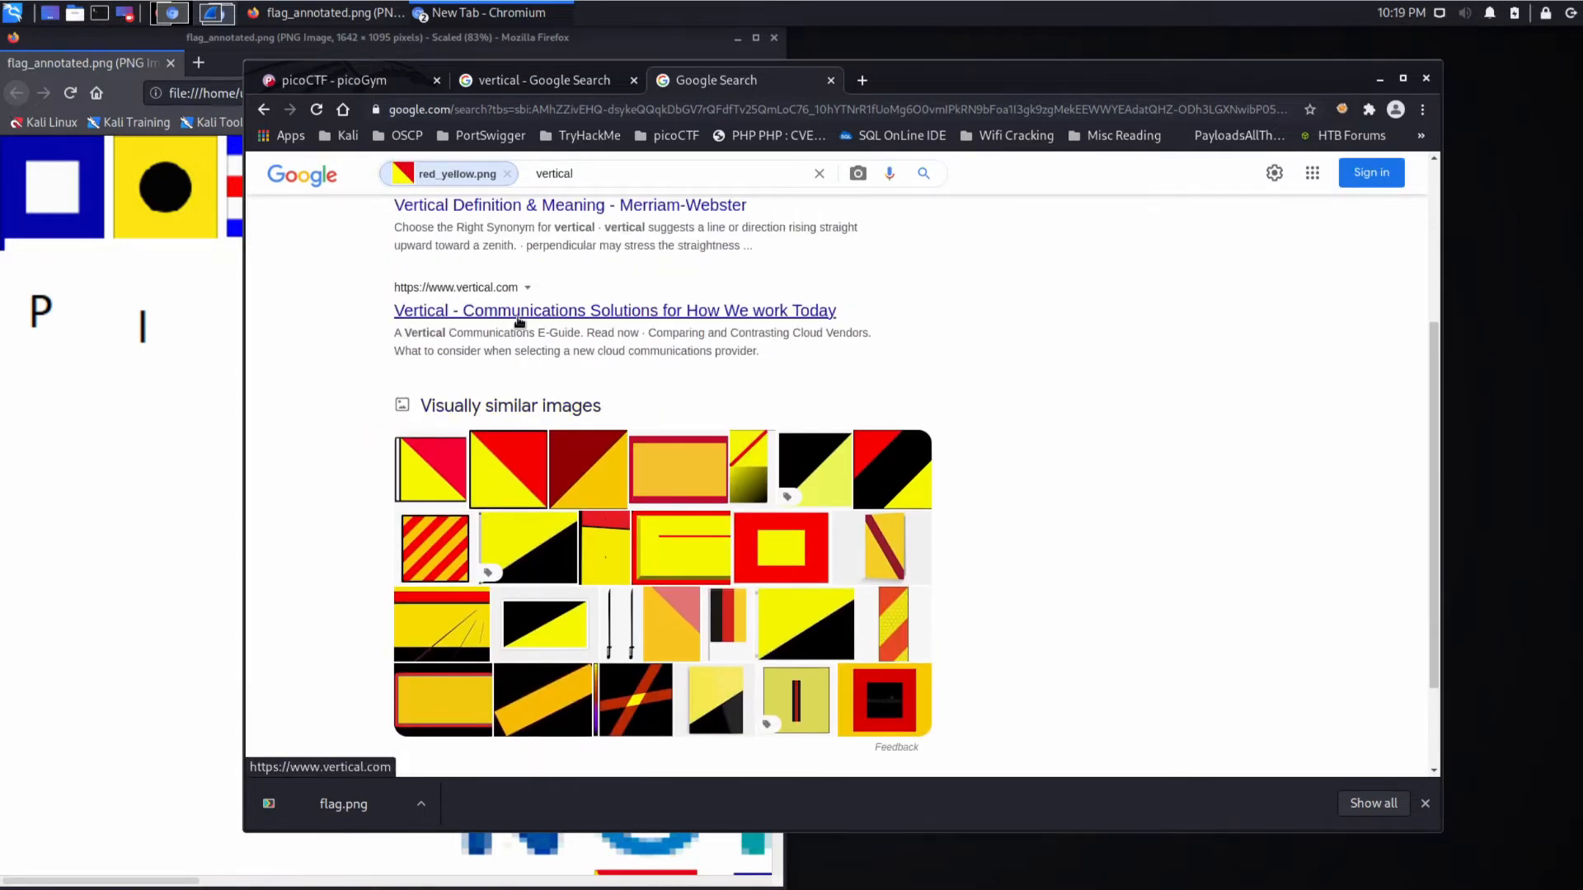
Show visually similar images and follow the Code Signals flag result to its Flags.com page.
left_click(492, 408)
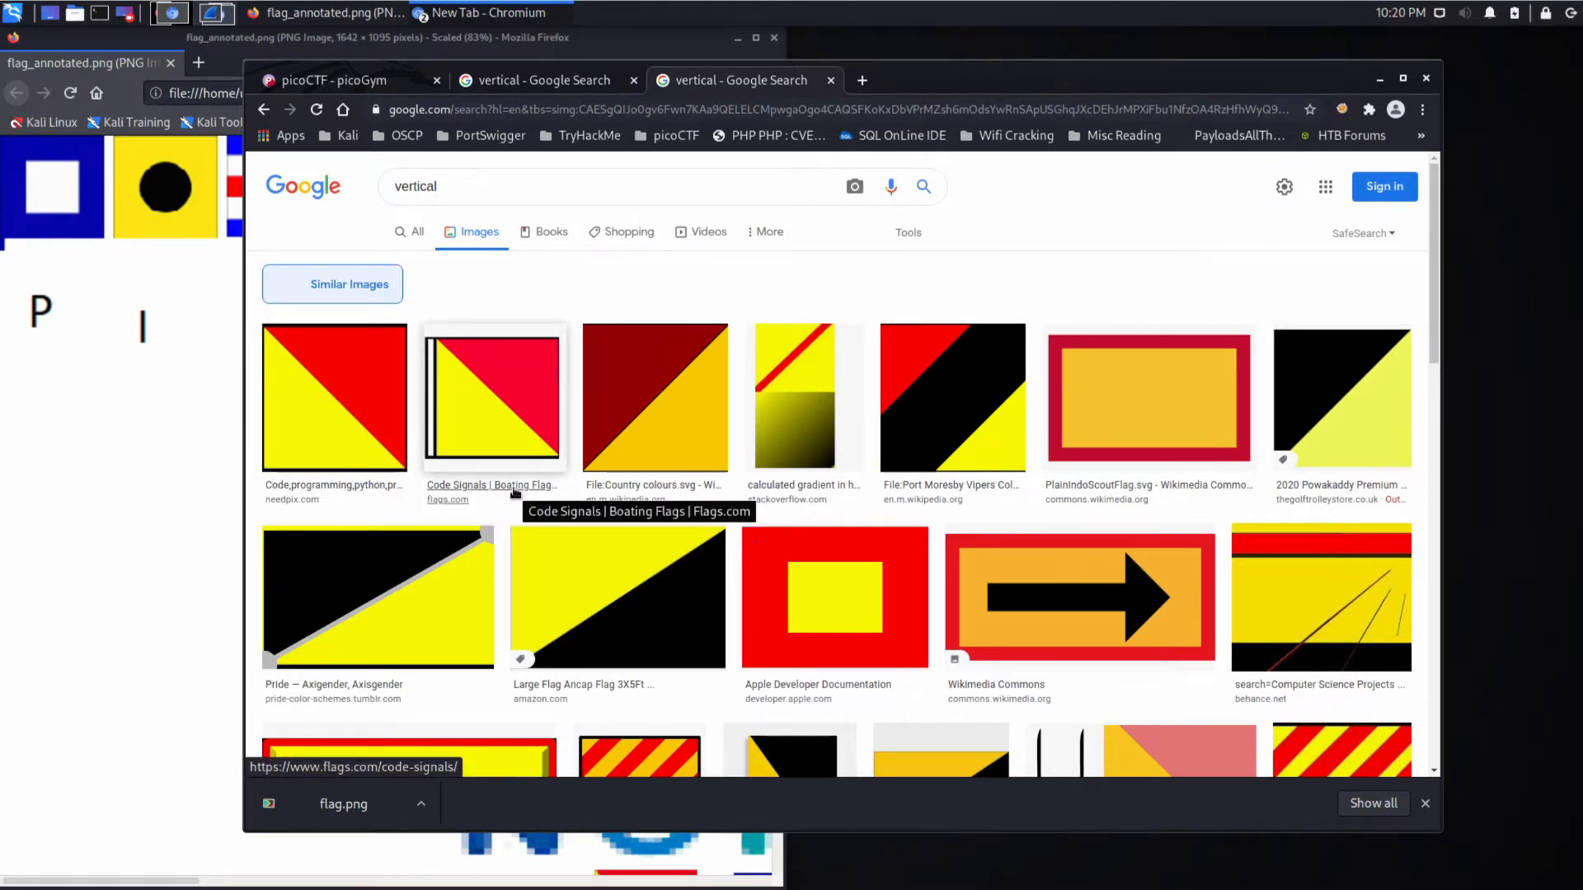
scroll(515, 492, "down", 3)
scroll(514, 340, "up", 3)
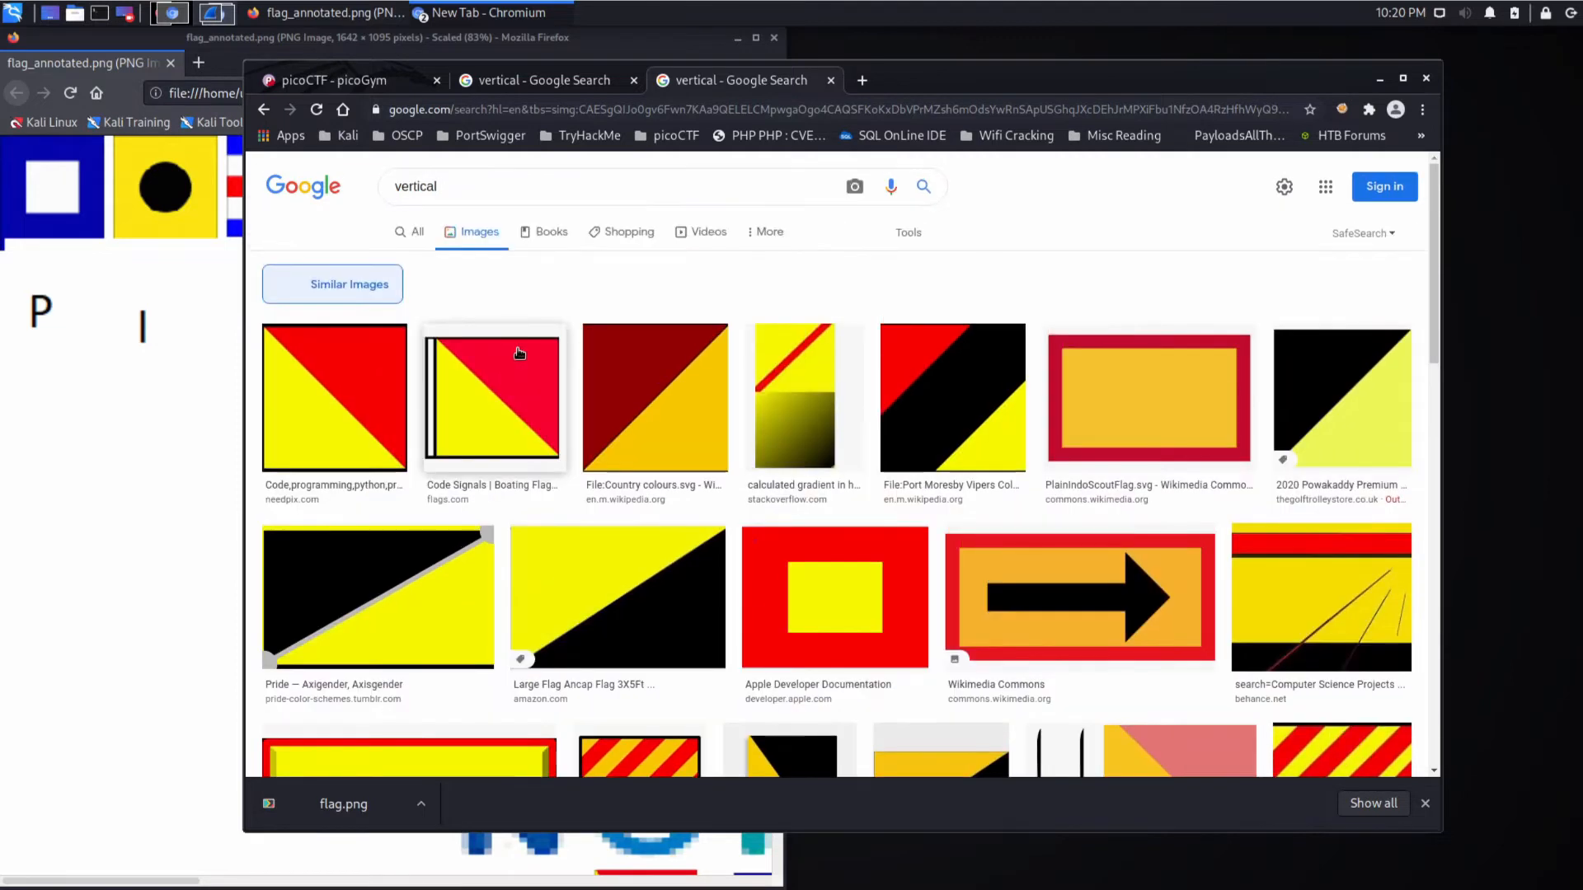
left_click(493, 285)
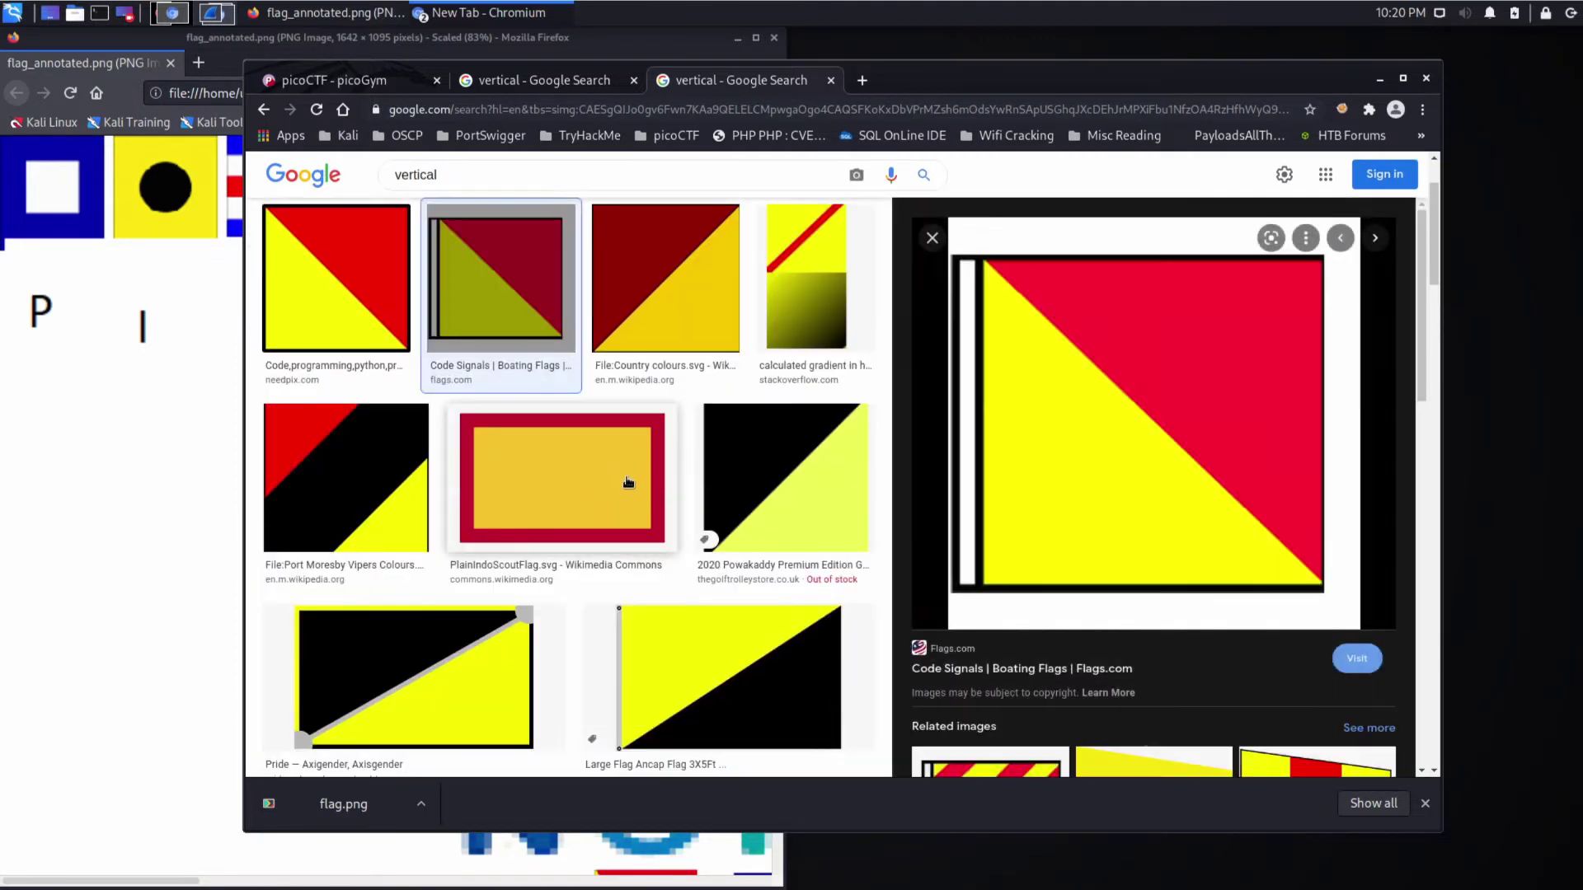
left_click(1210, 464)
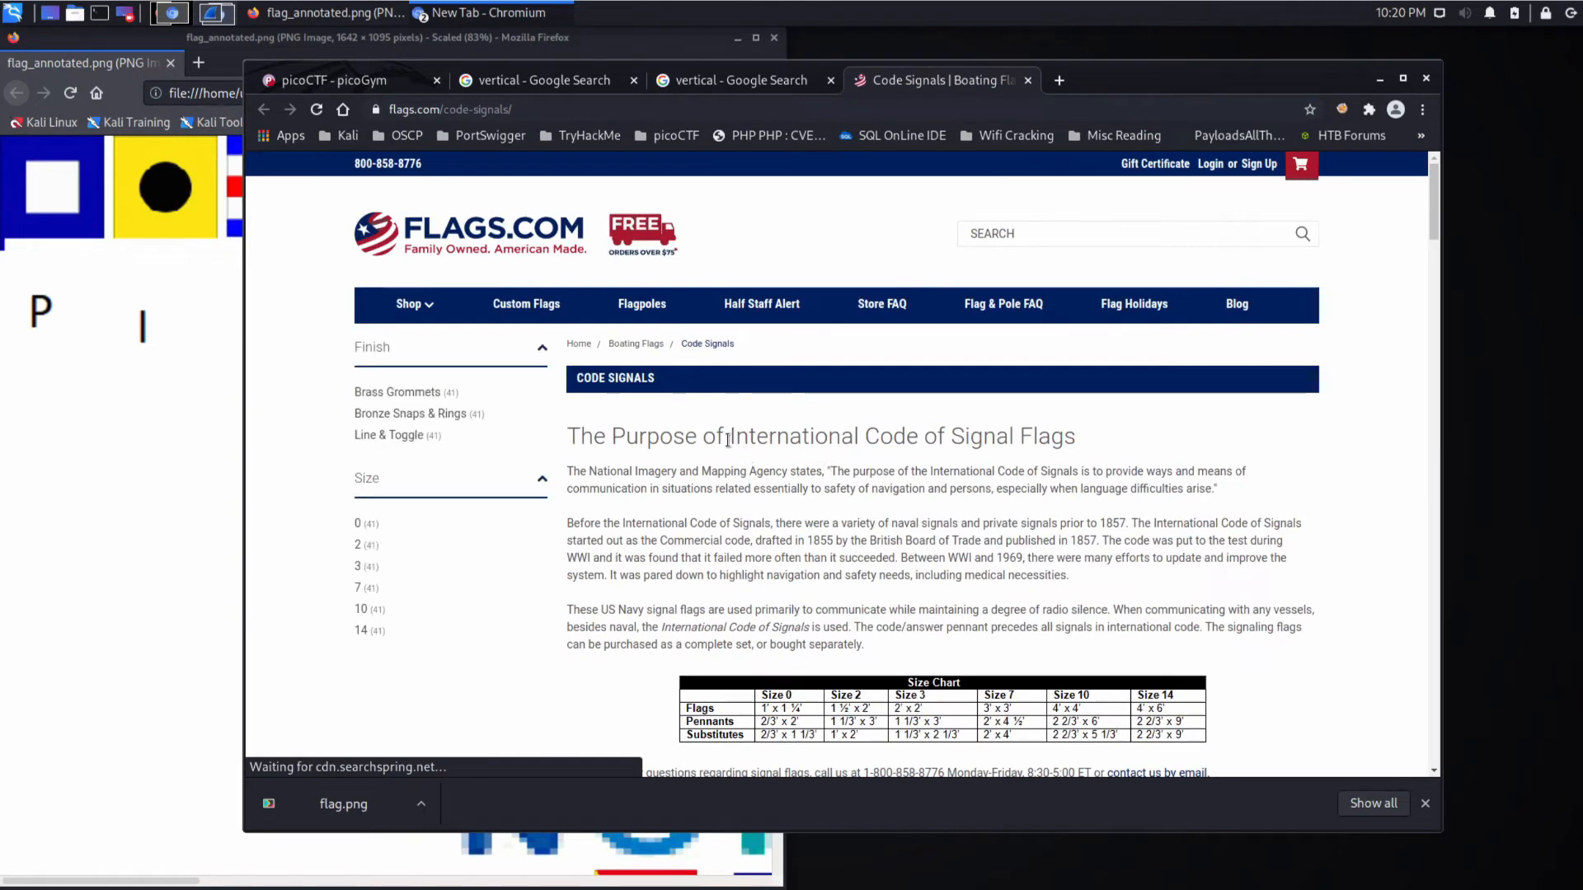
Compare the Code Signals page with the annotated image, then go to the International Code Signal Set product.
left_click_drag(735, 437, 1114, 461)
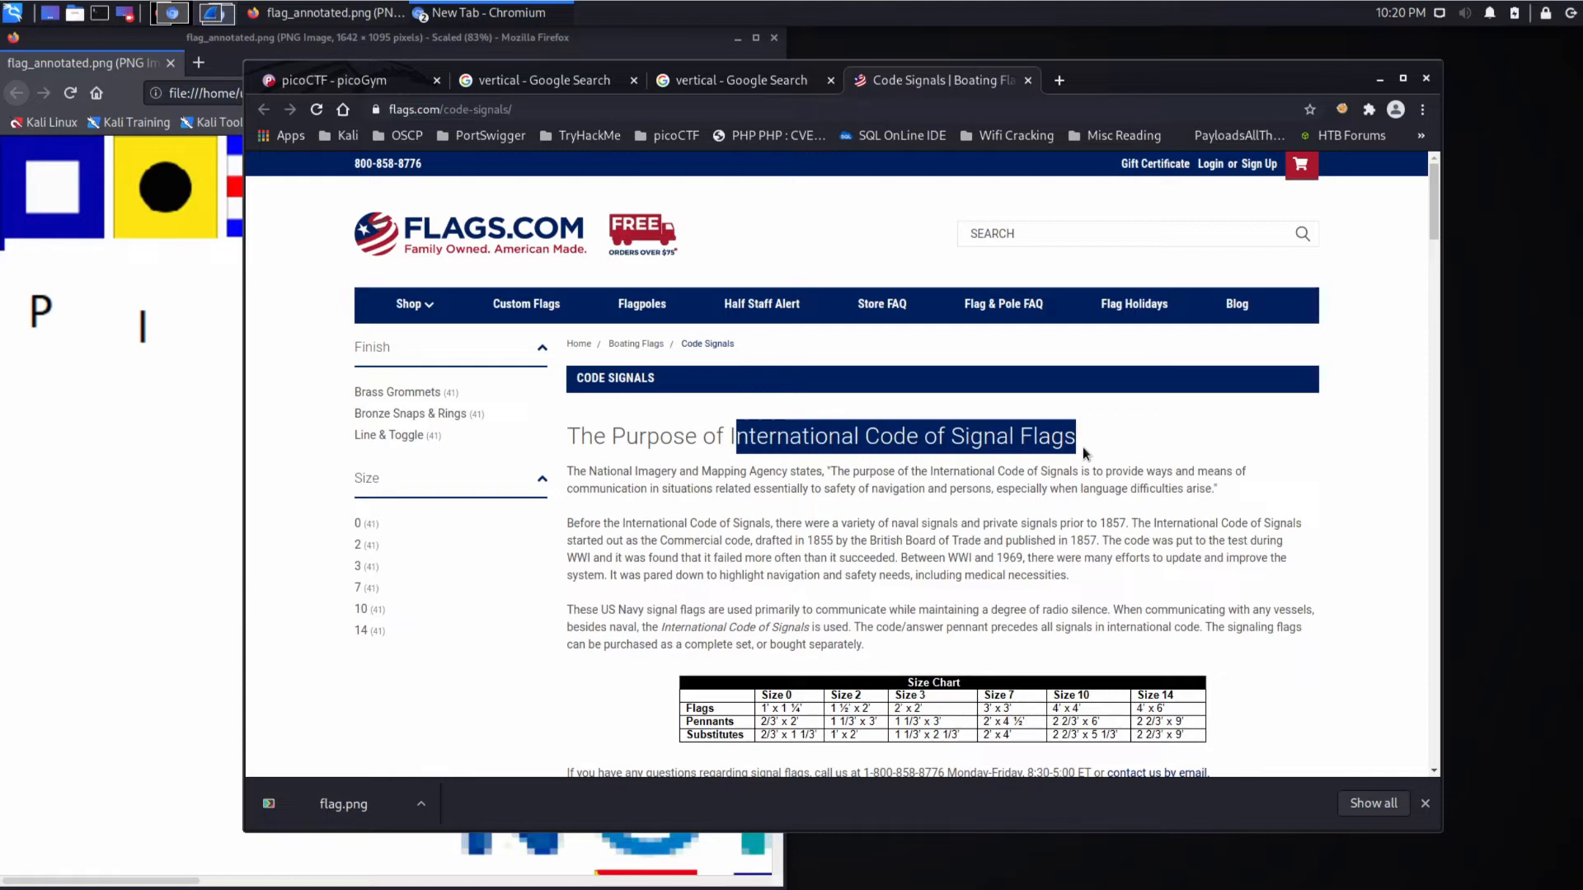
scroll(1083, 447, "down", 3)
scroll(1082, 446, "down", 3)
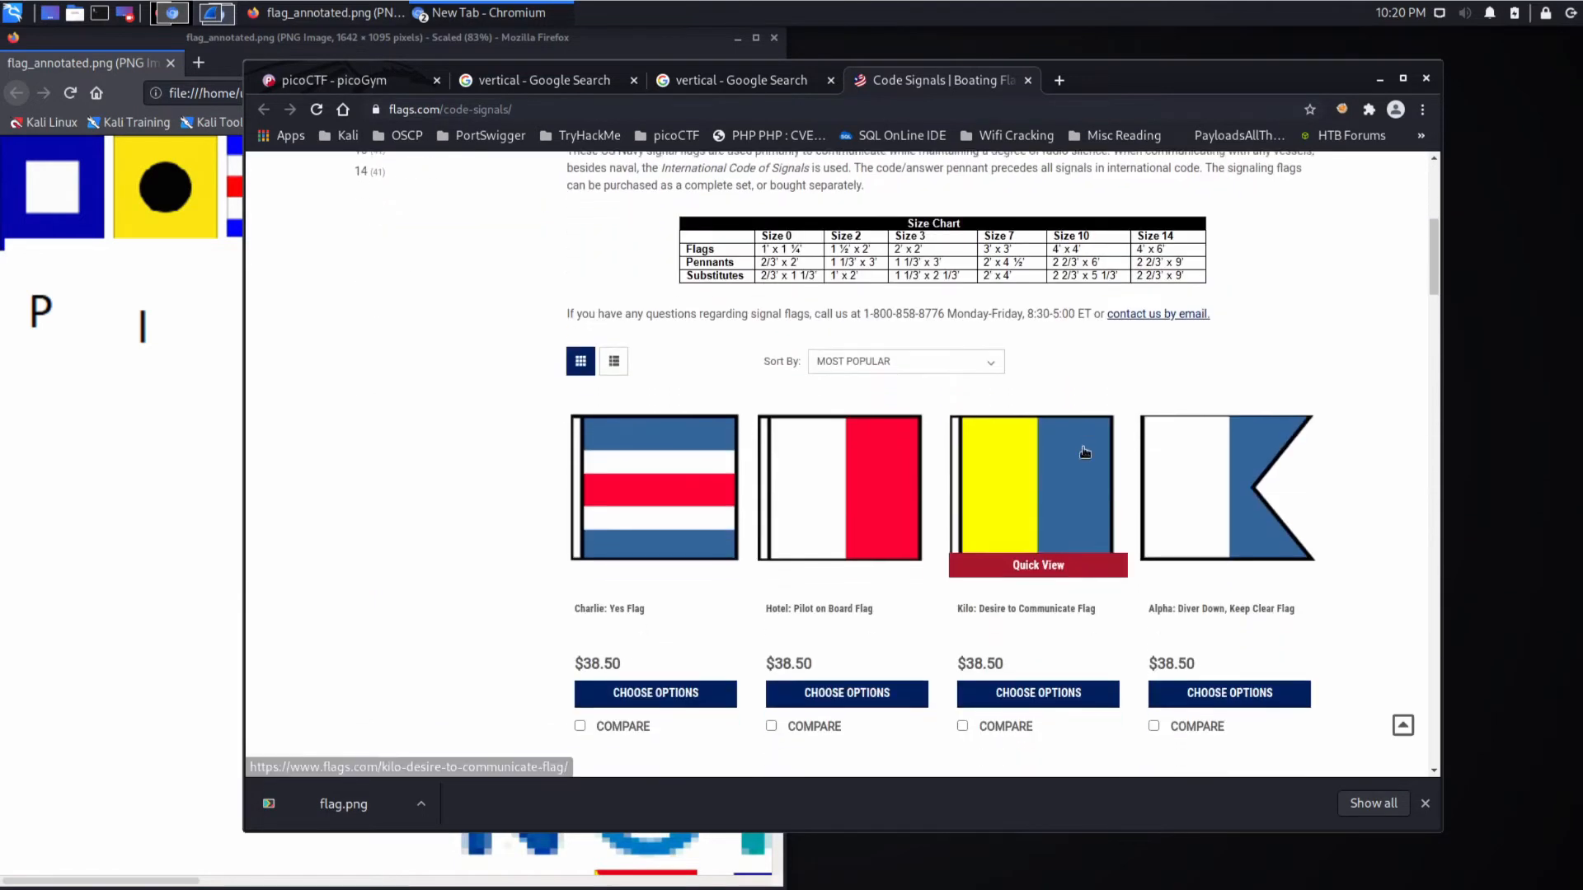
scroll(1082, 446, "down", 2)
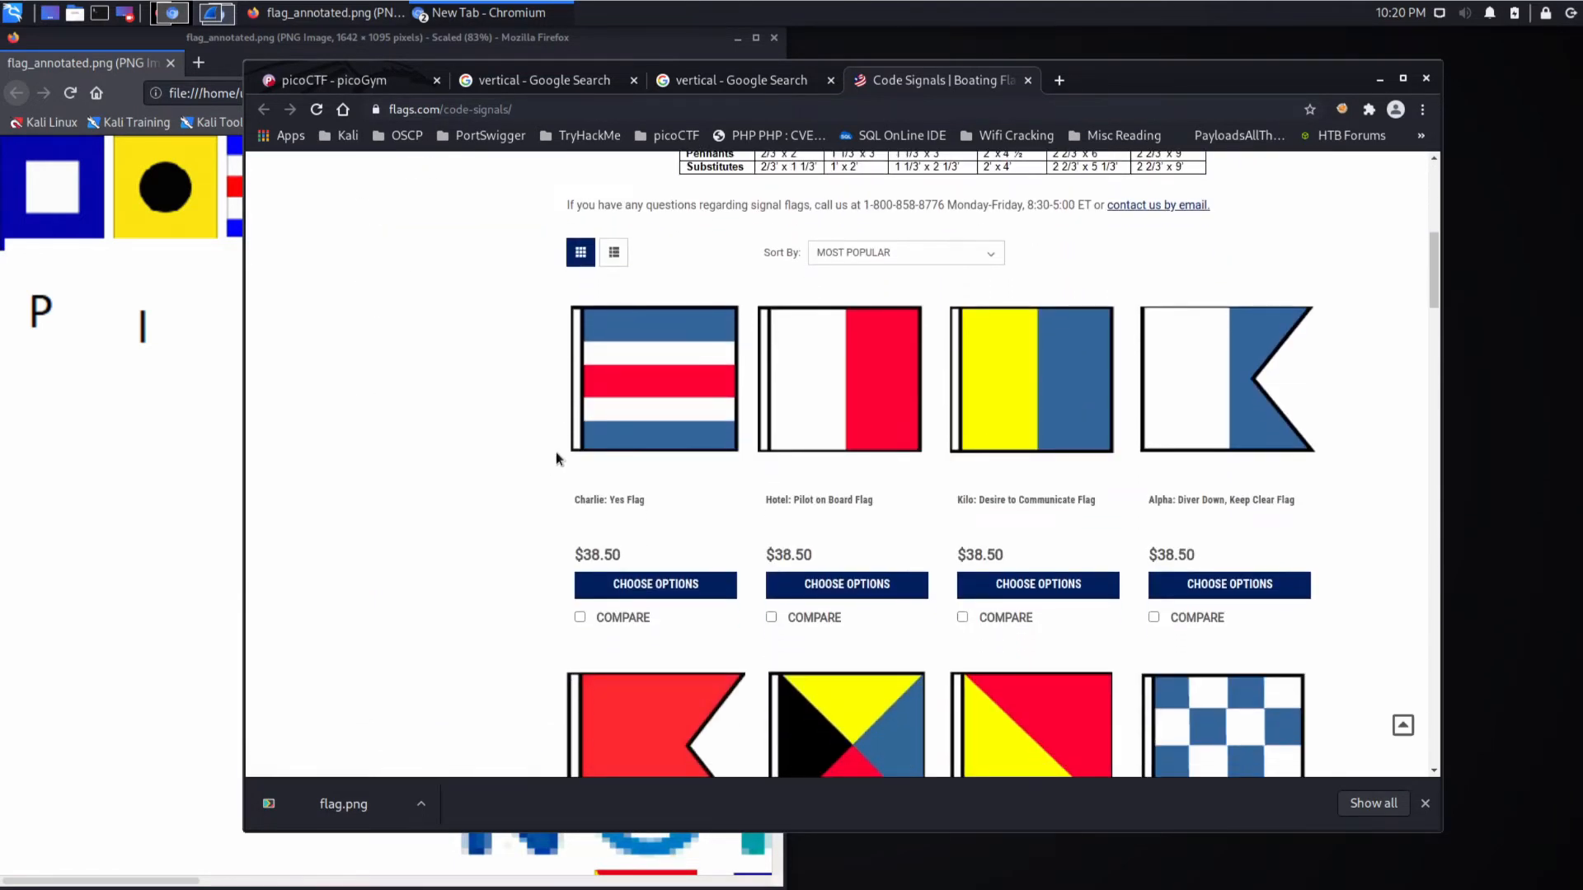
scroll(521, 404, "down", 1)
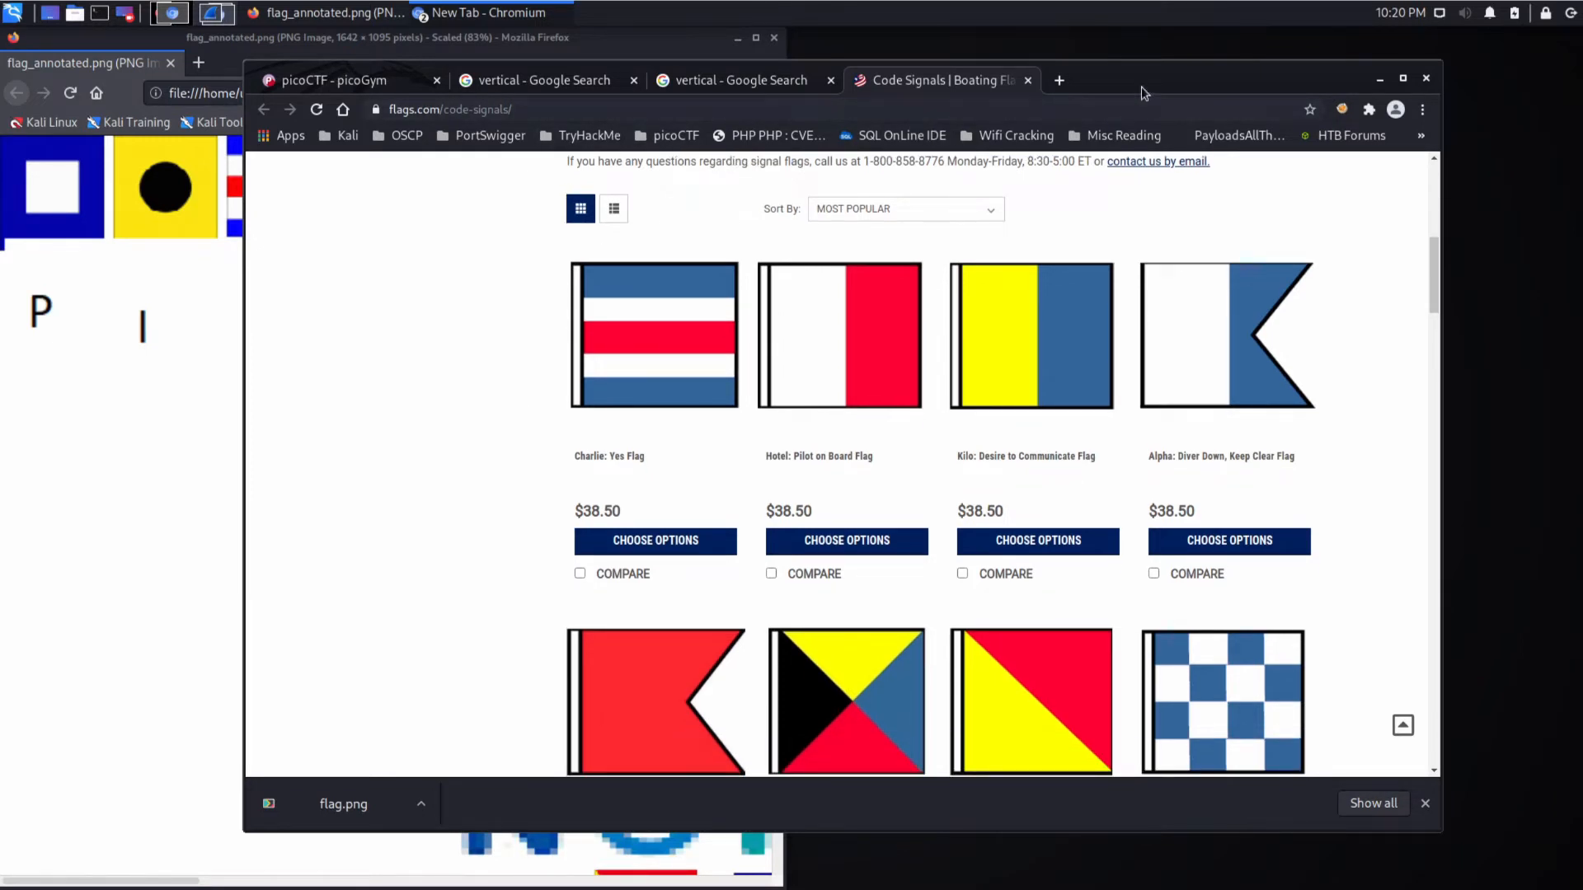
mouse_move(1137, 81)
left_mouse_down()
mouse_move(1002, 262)
mouse_move(984, 255)
left_mouse_up()
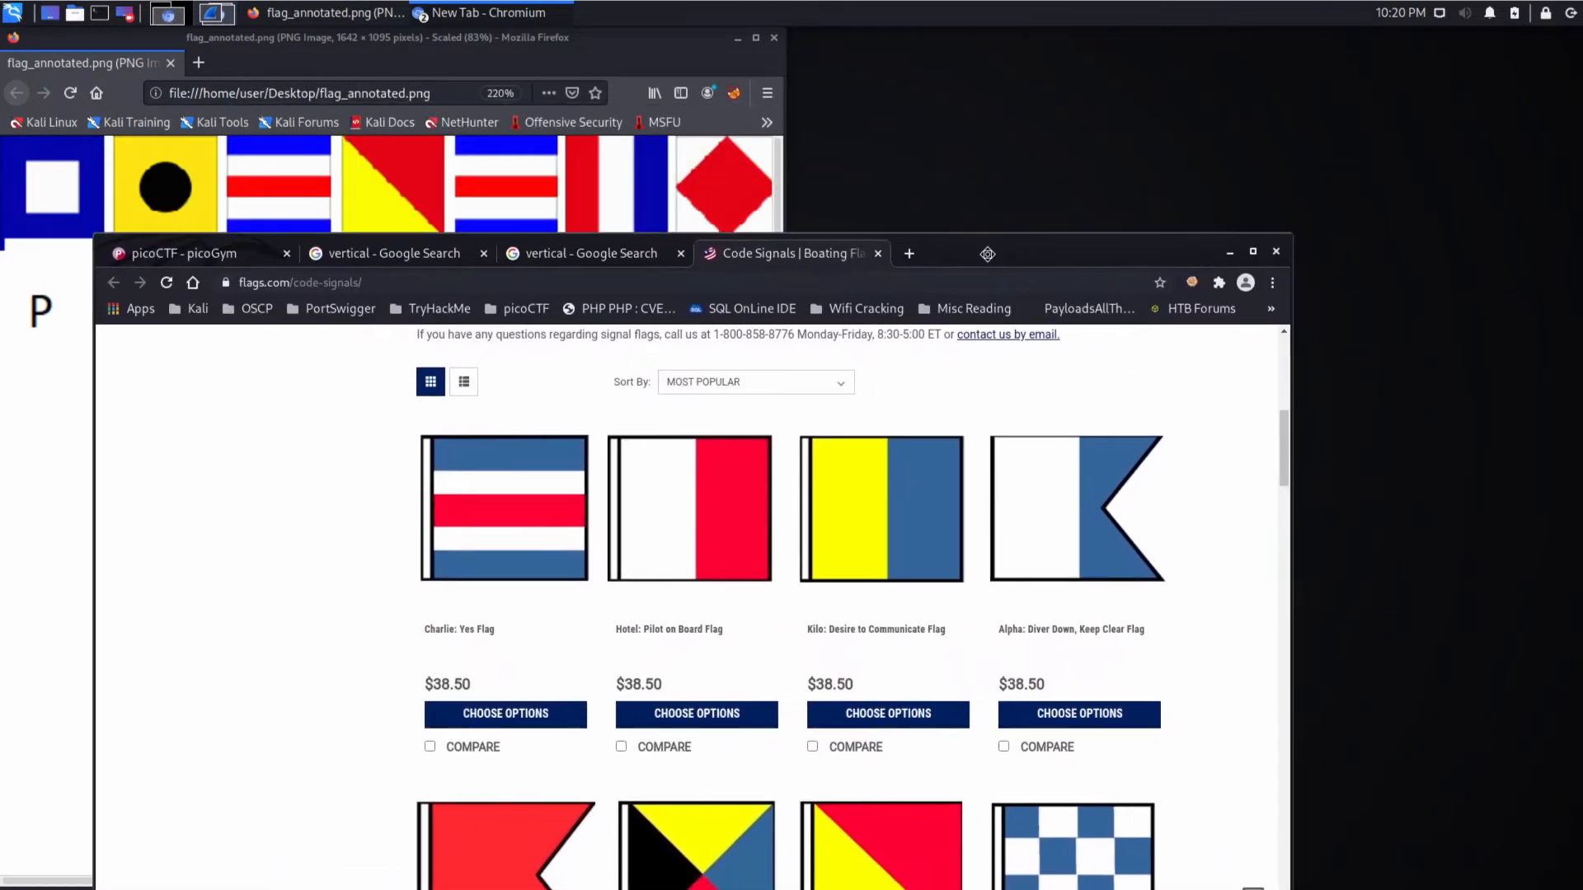
scroll(681, 542, "down", 3)
scroll(682, 543, "down", 2)
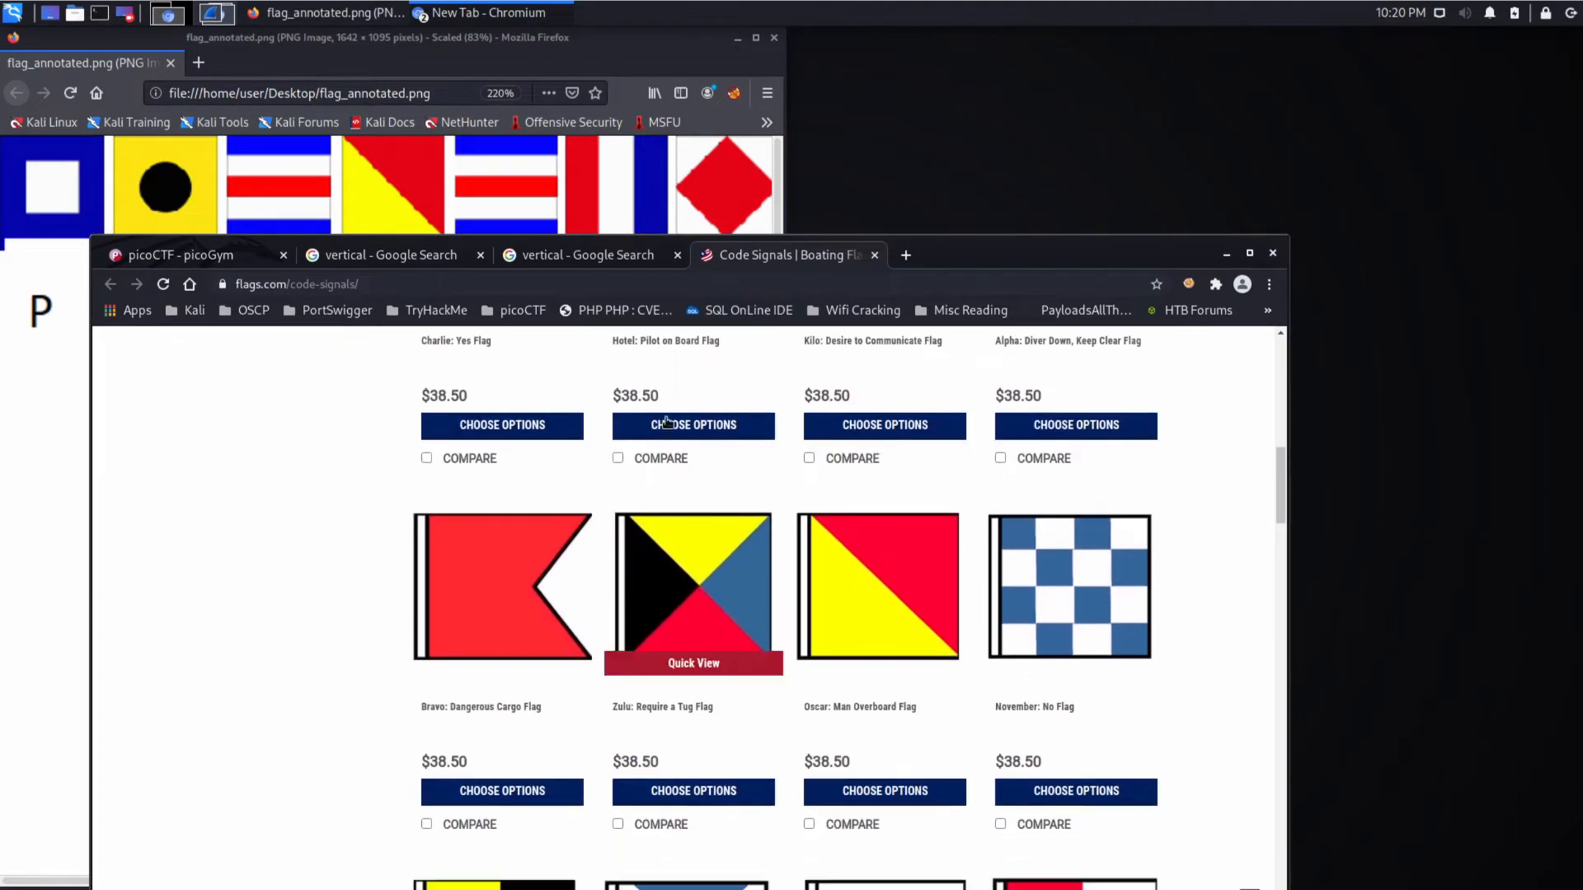
left_click(678, 230)
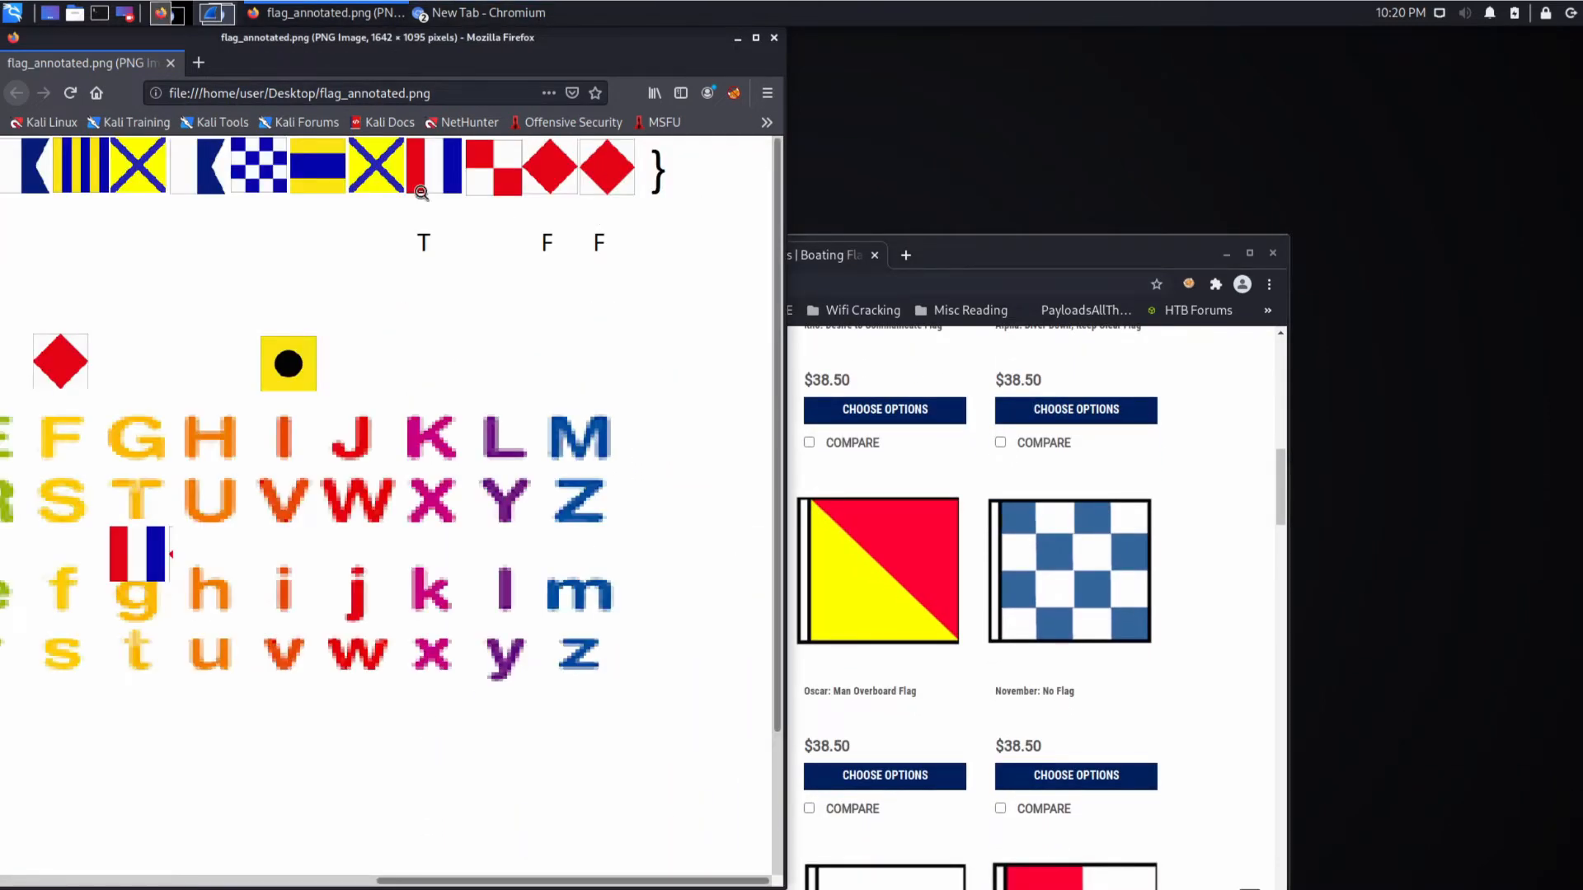
mouse_move(1070, 585)
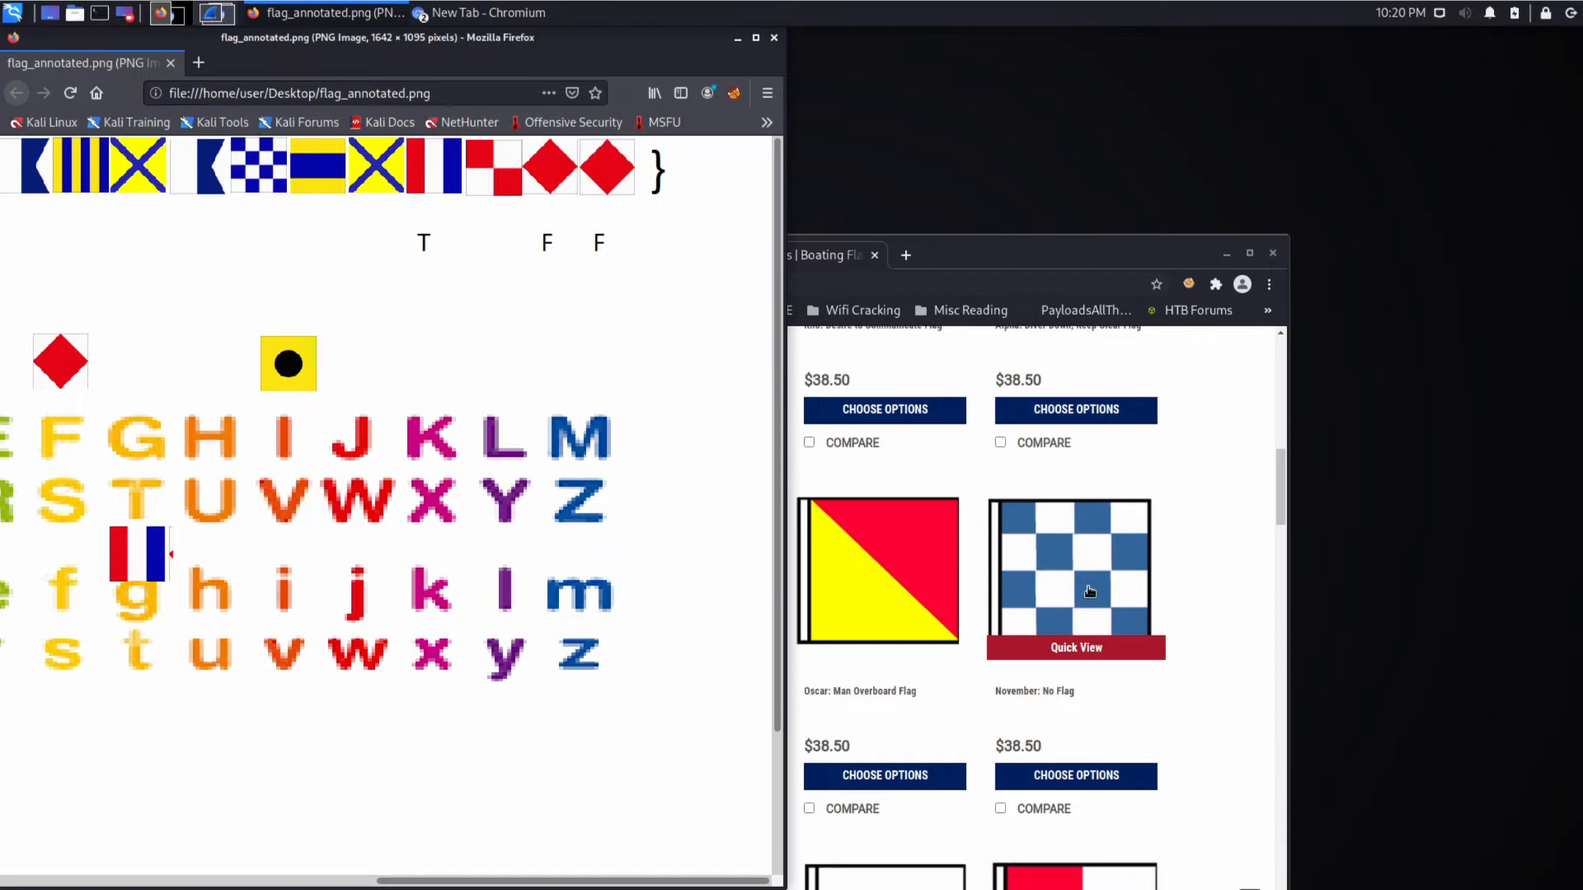
left_click(1197, 559)
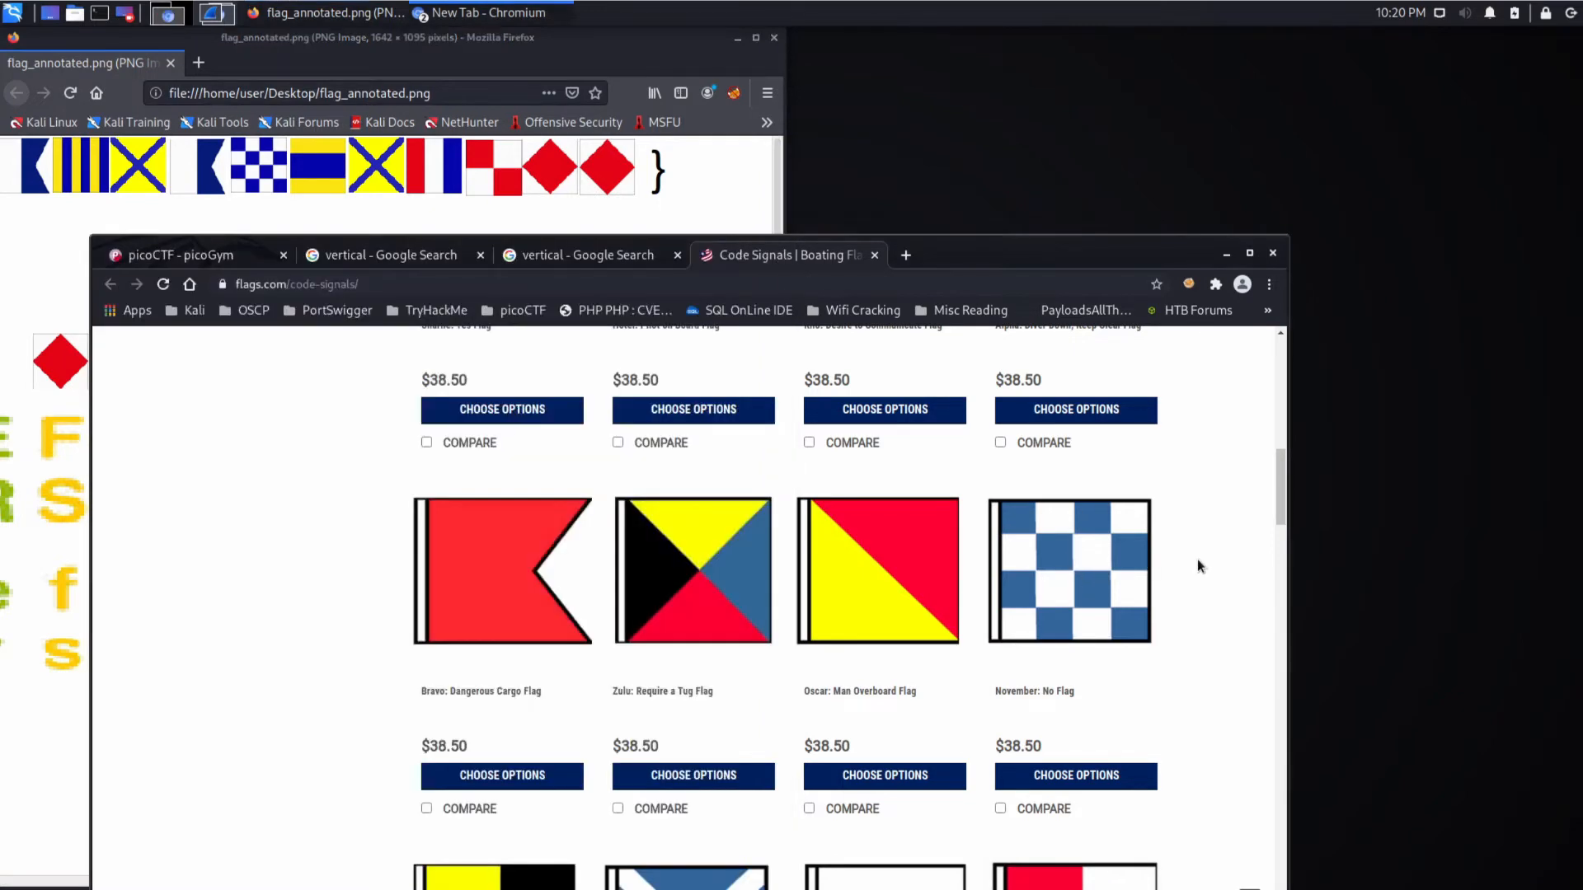
scroll(1197, 559, "down", 3)
scroll(1198, 559, "down", 2)
scroll(1197, 559, "down", 3)
scroll(1198, 557, "down", 3)
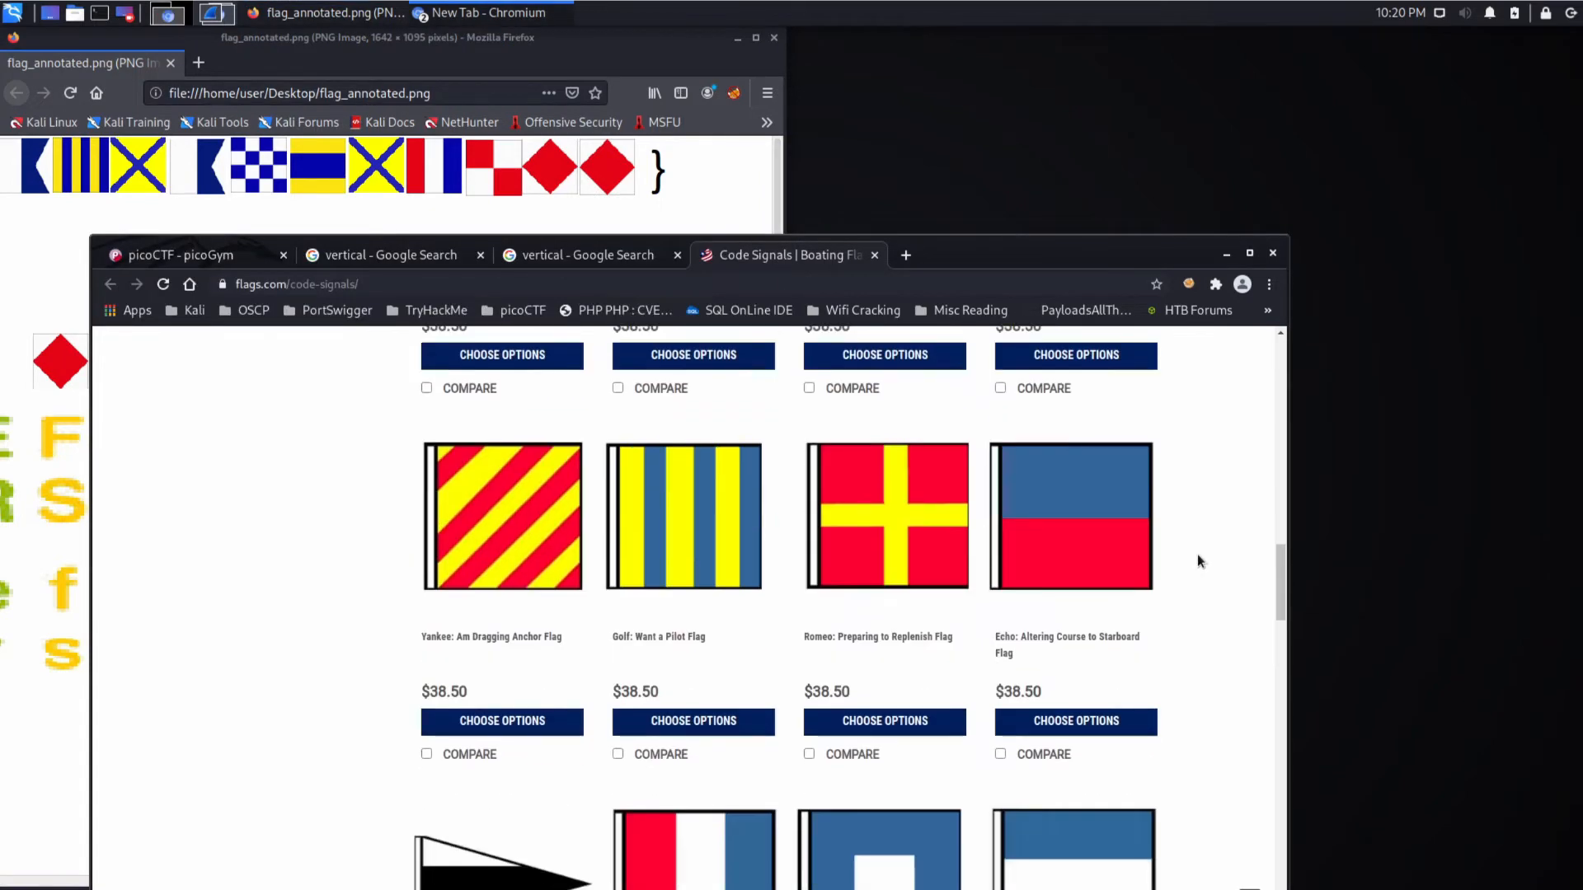
scroll(1197, 554, "down", 3)
scroll(1197, 554, "down", 3)
scroll(1197, 559, "down", 3)
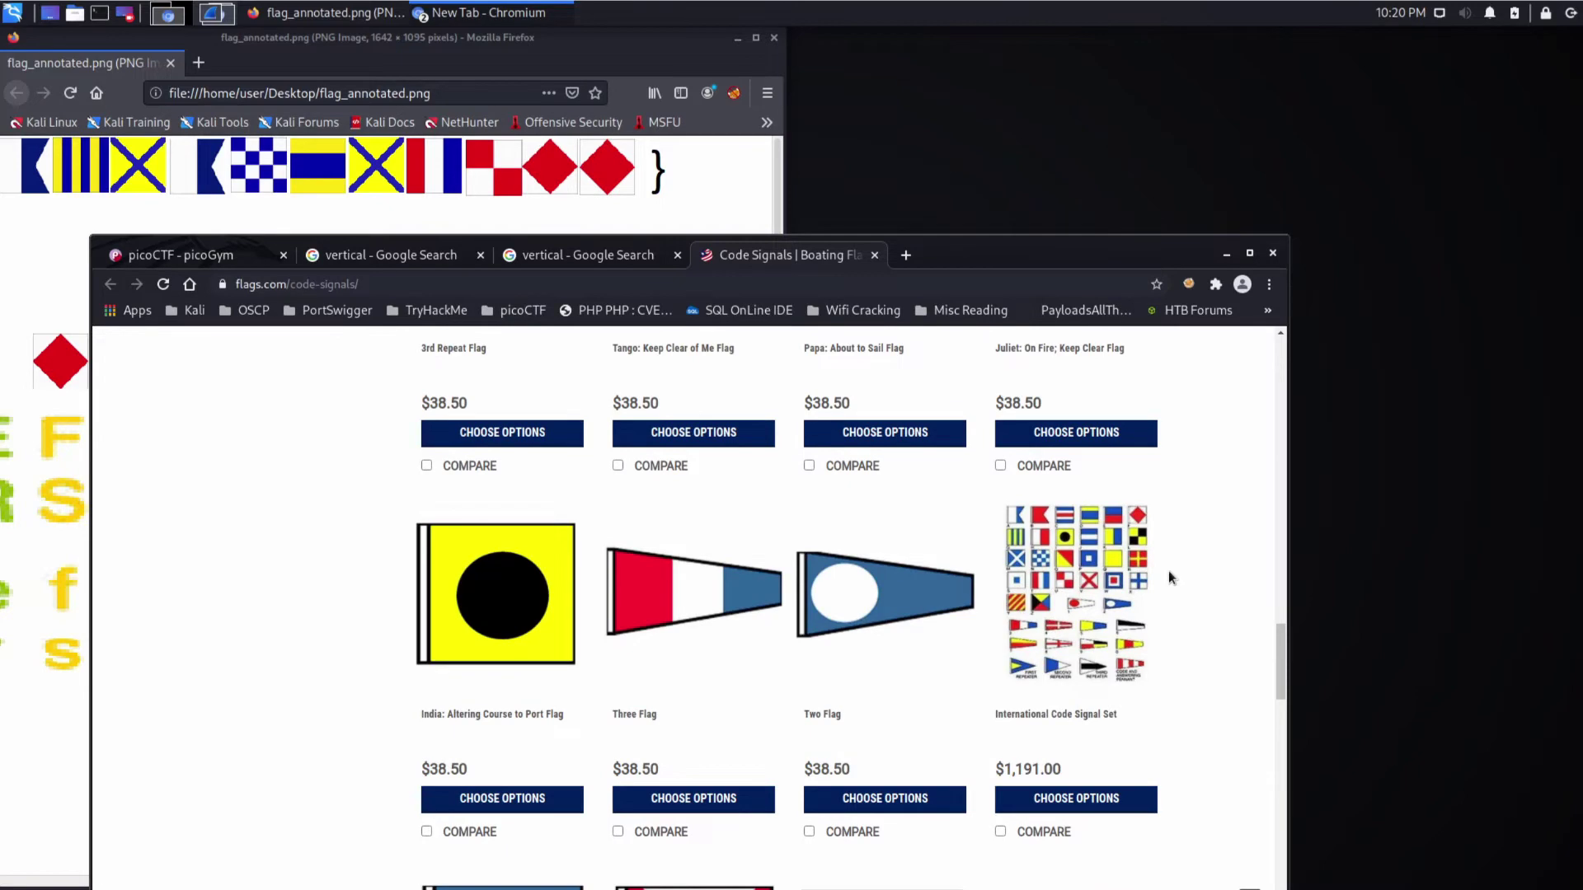
left_click(1101, 613)
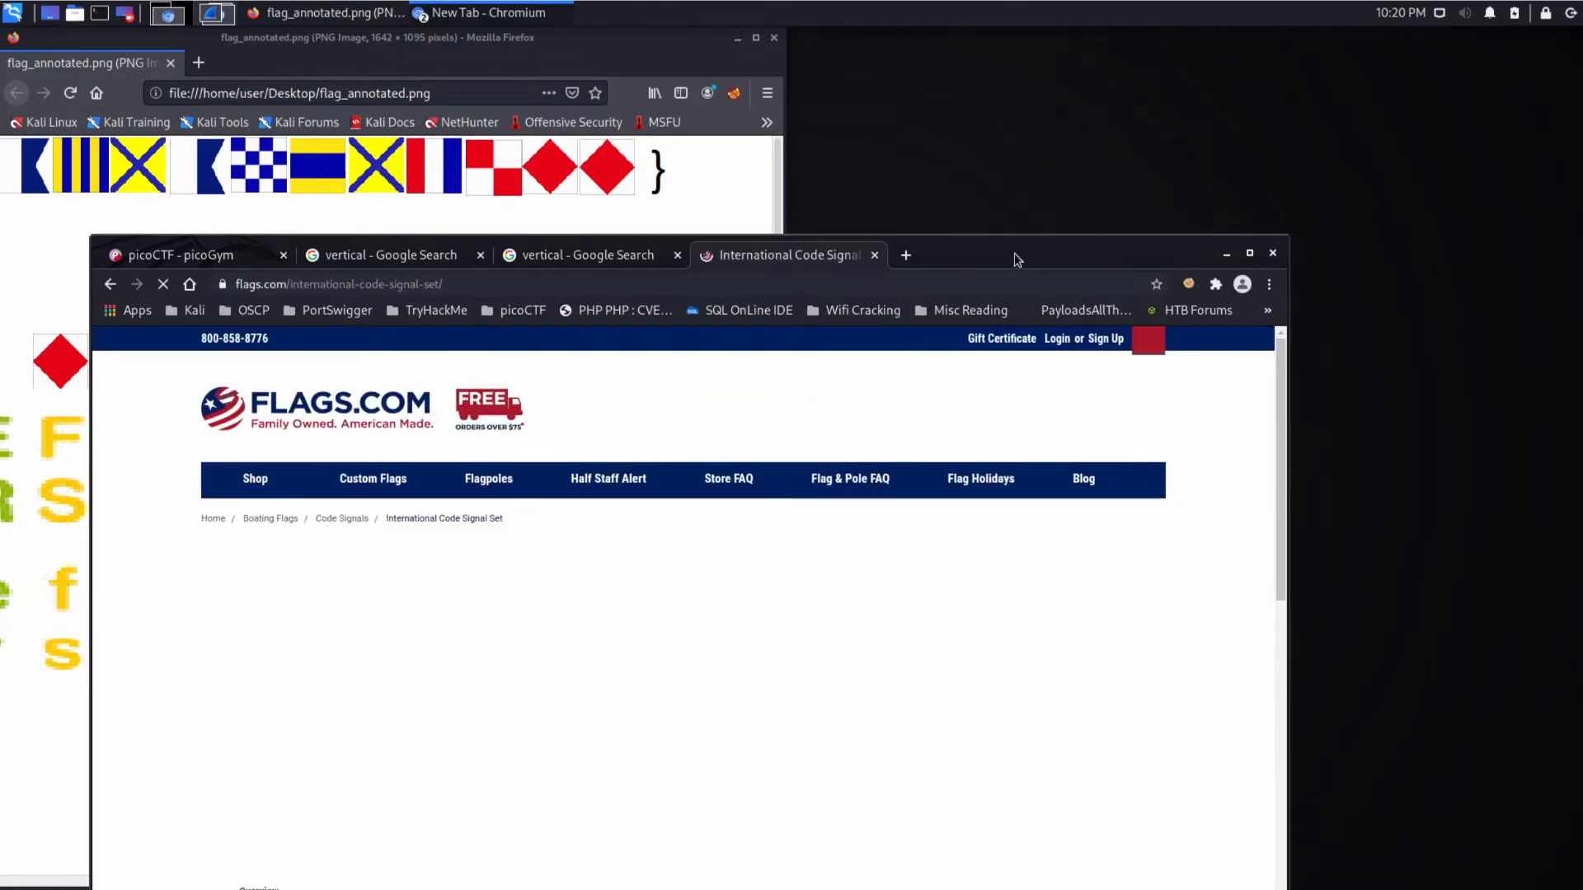
View the full A-to-Z signal-flag chart image on its own page.
left_click_drag(1013, 254, 1178, 128)
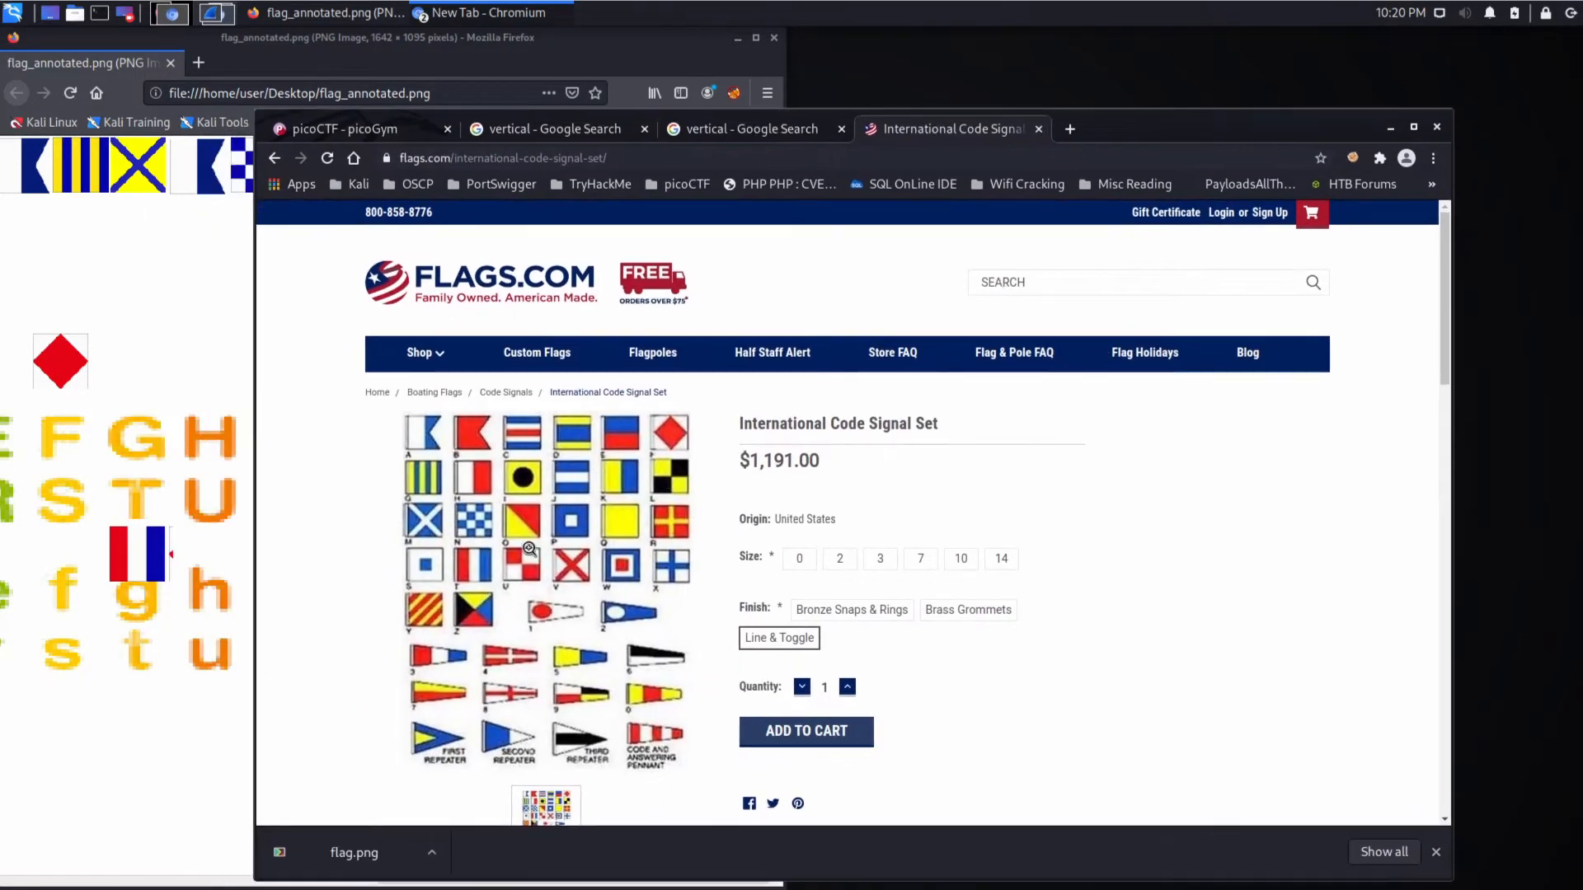
right_click(522, 519)
left_click(607, 536)
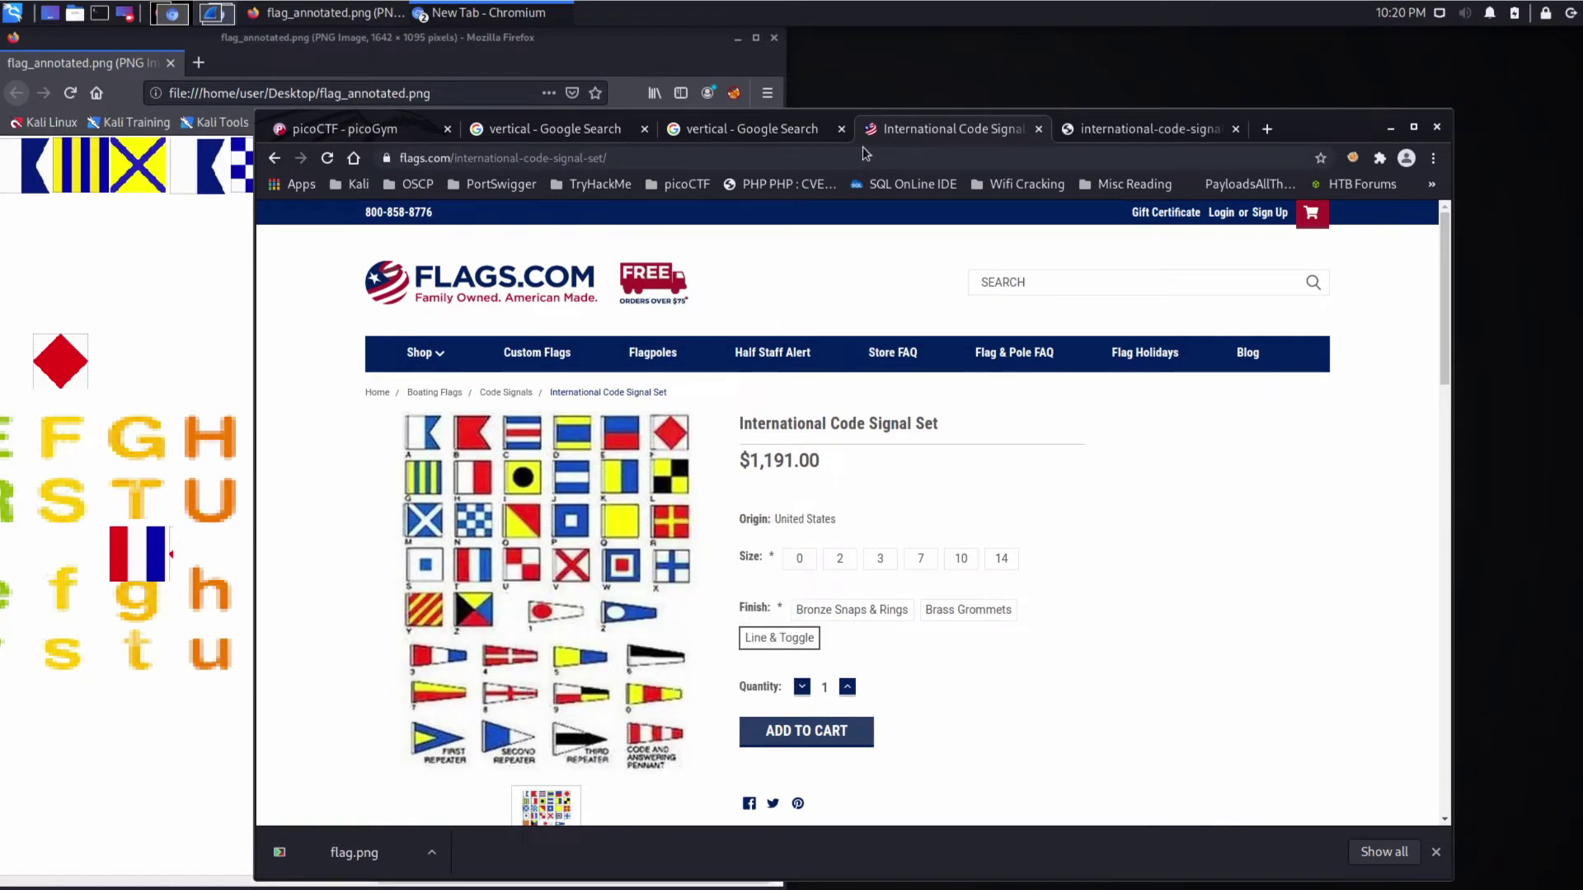
left_click(1126, 129)
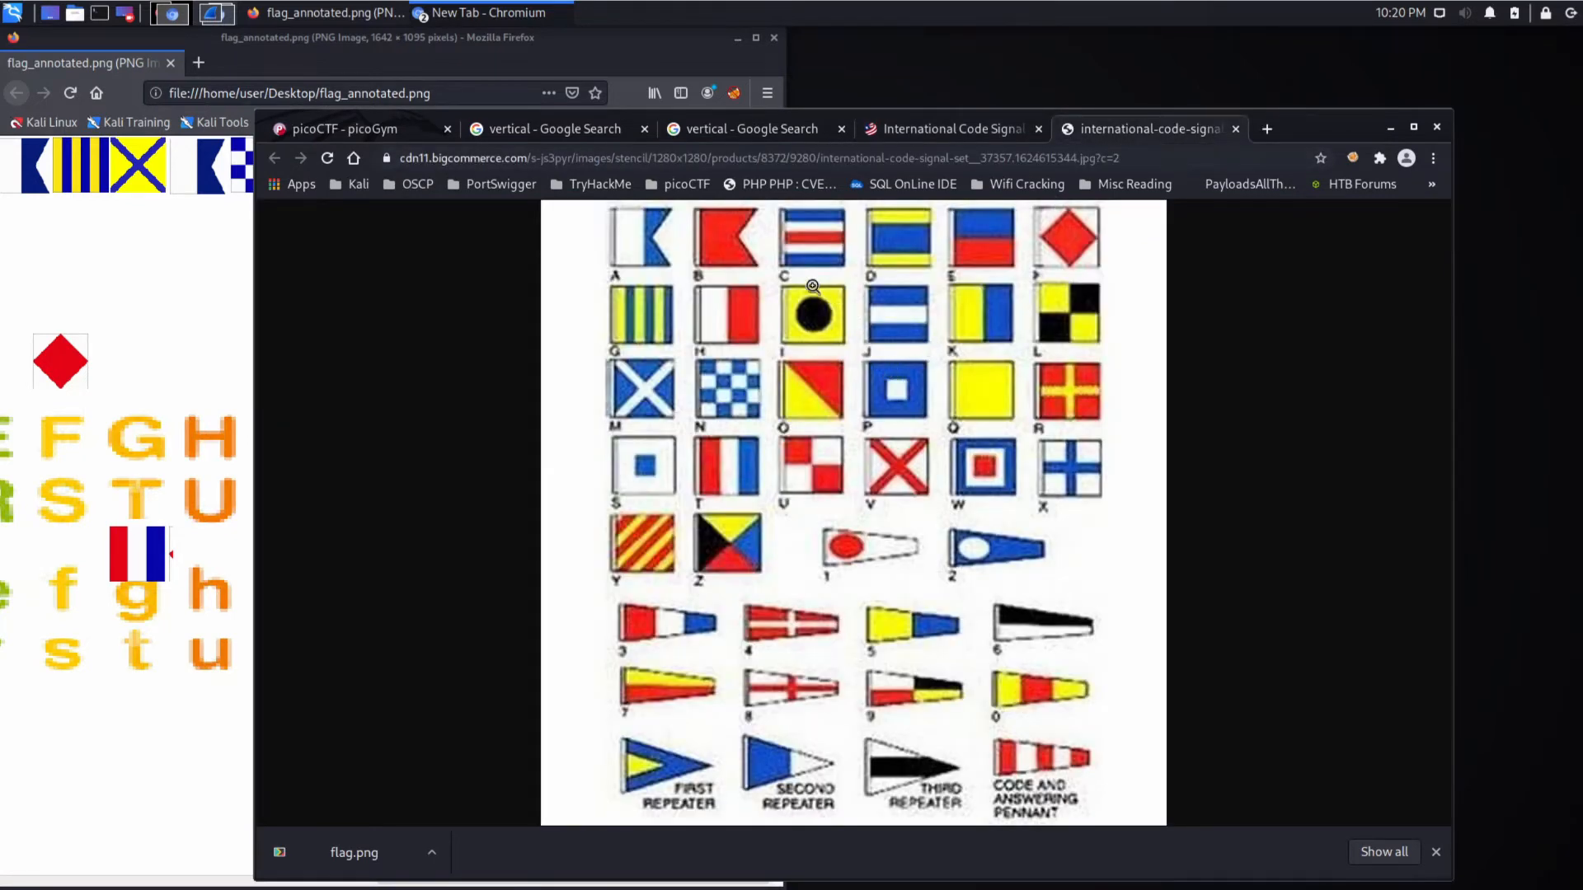
left_click(950, 128)
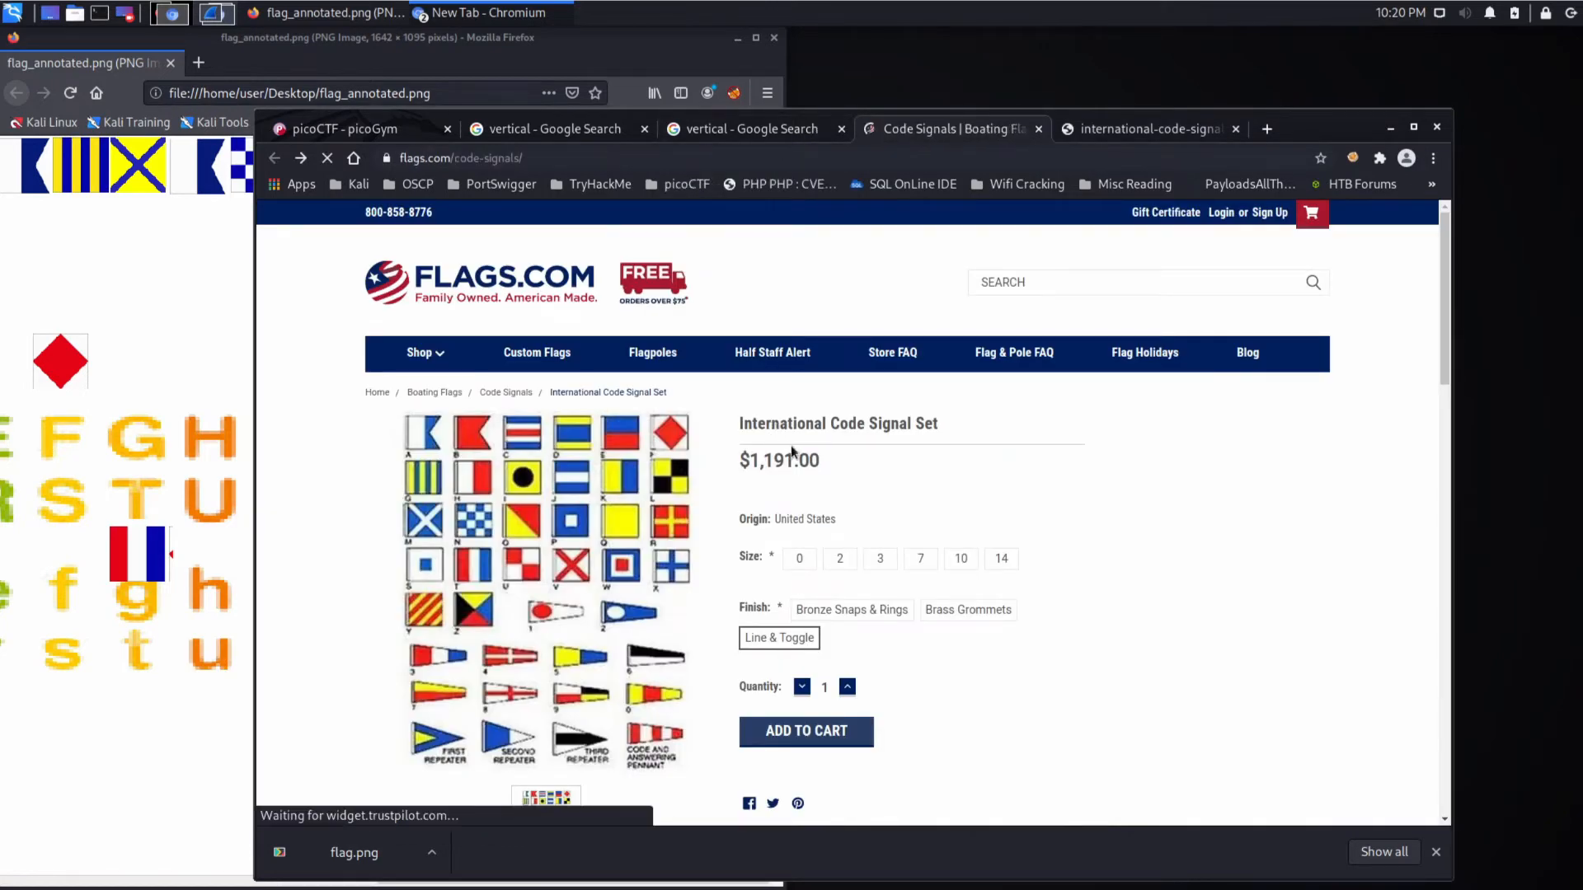
scroll(810, 543, "down", 15)
scroll(809, 543, "up", 15)
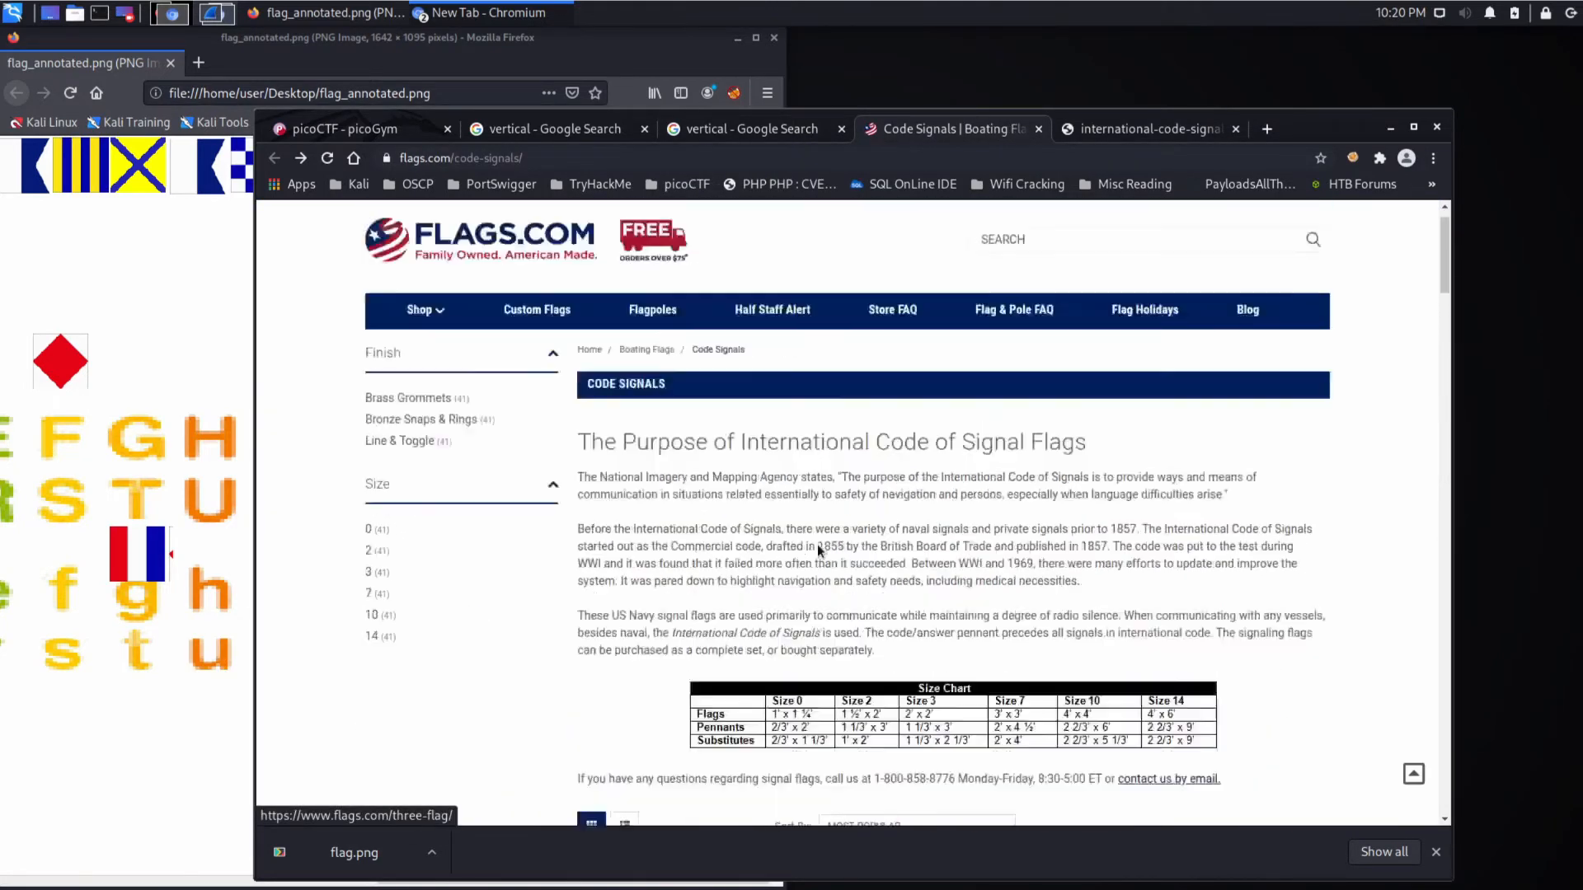
scroll(818, 545, "down", 5)
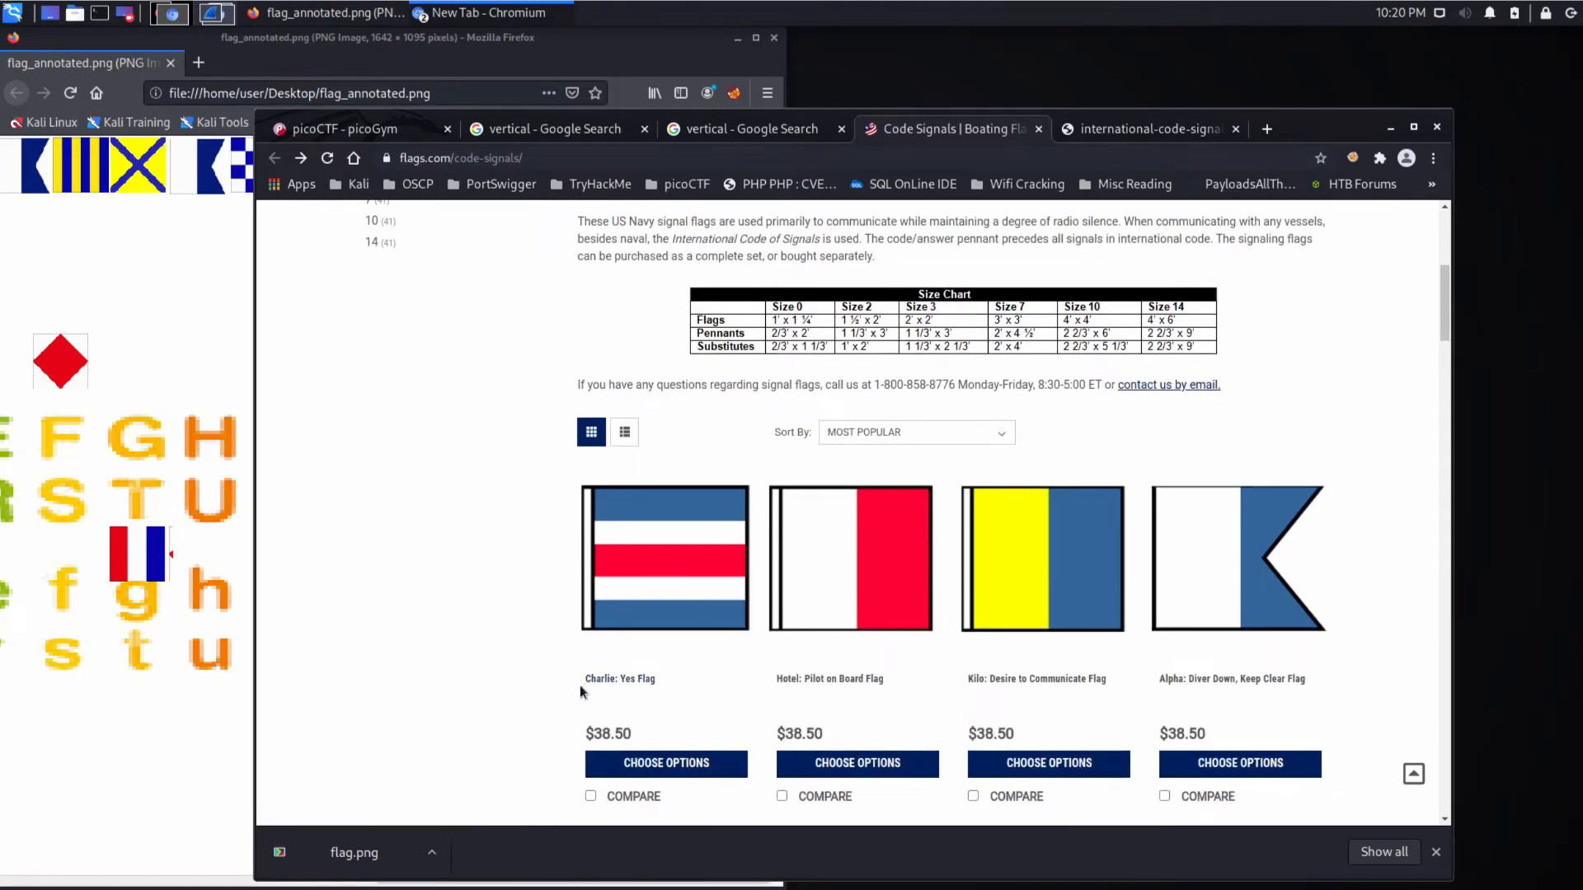
scroll(581, 685, "up", 3)
scroll(587, 683, "down", 5)
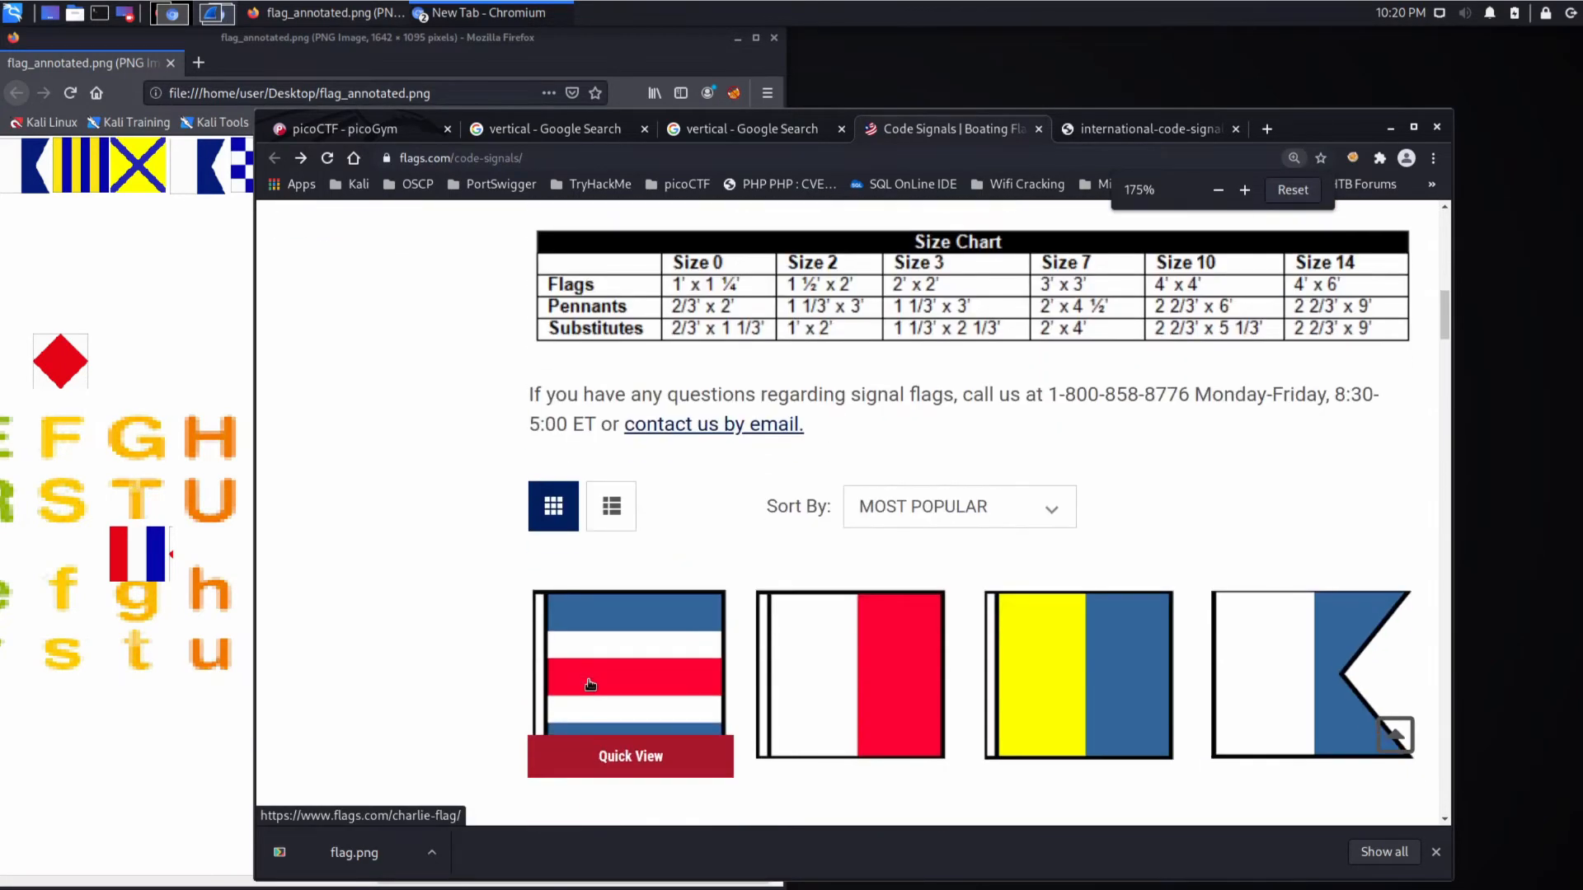
scroll(587, 683, "down", 3)
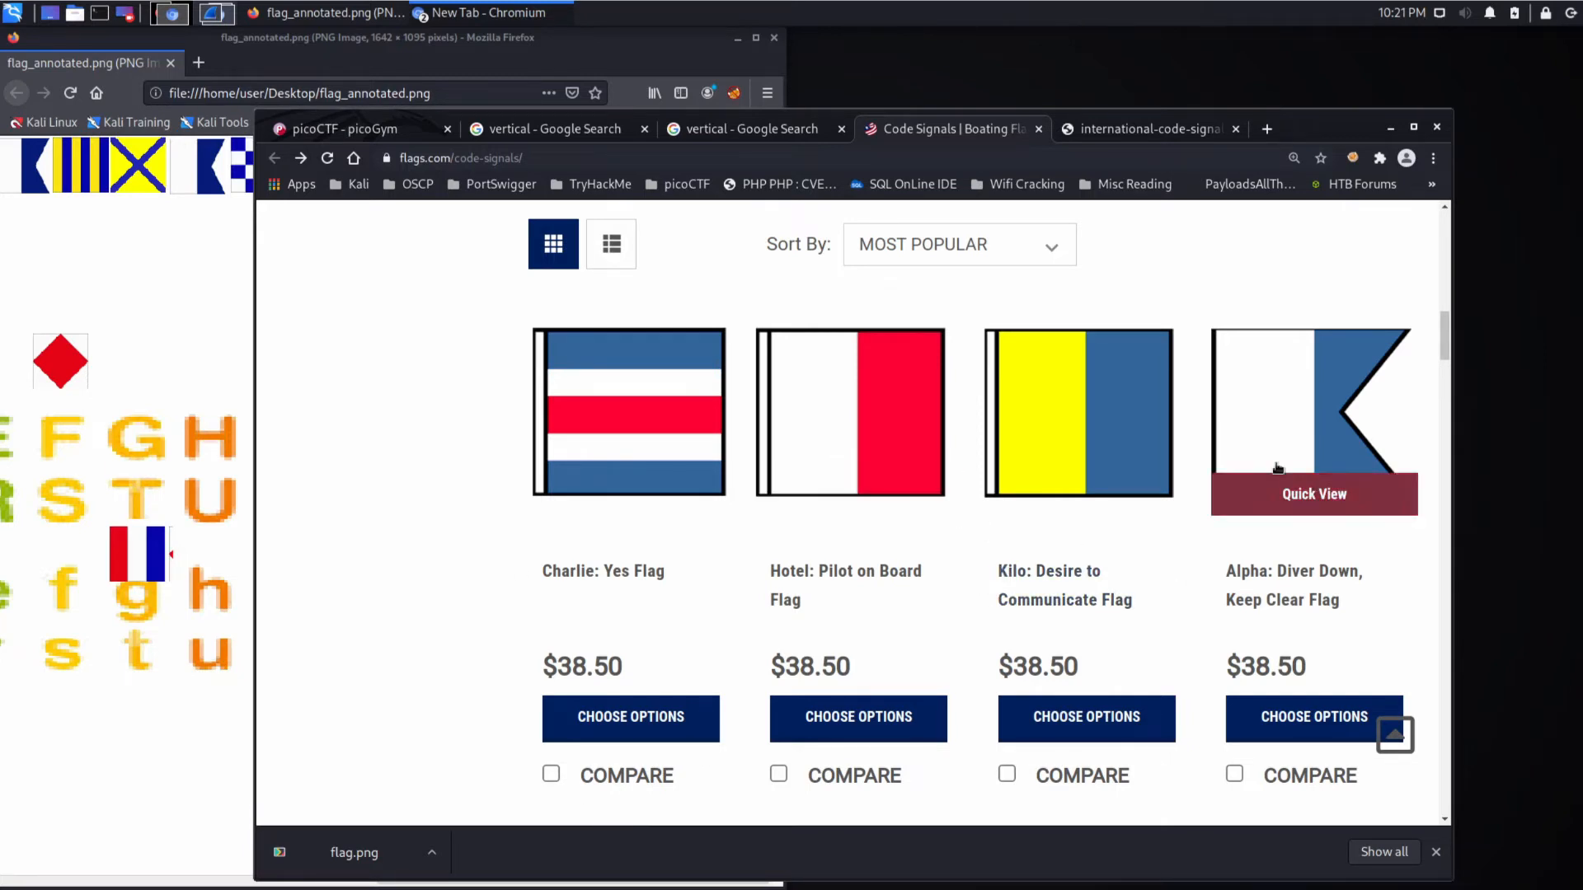
left_click(1113, 130)
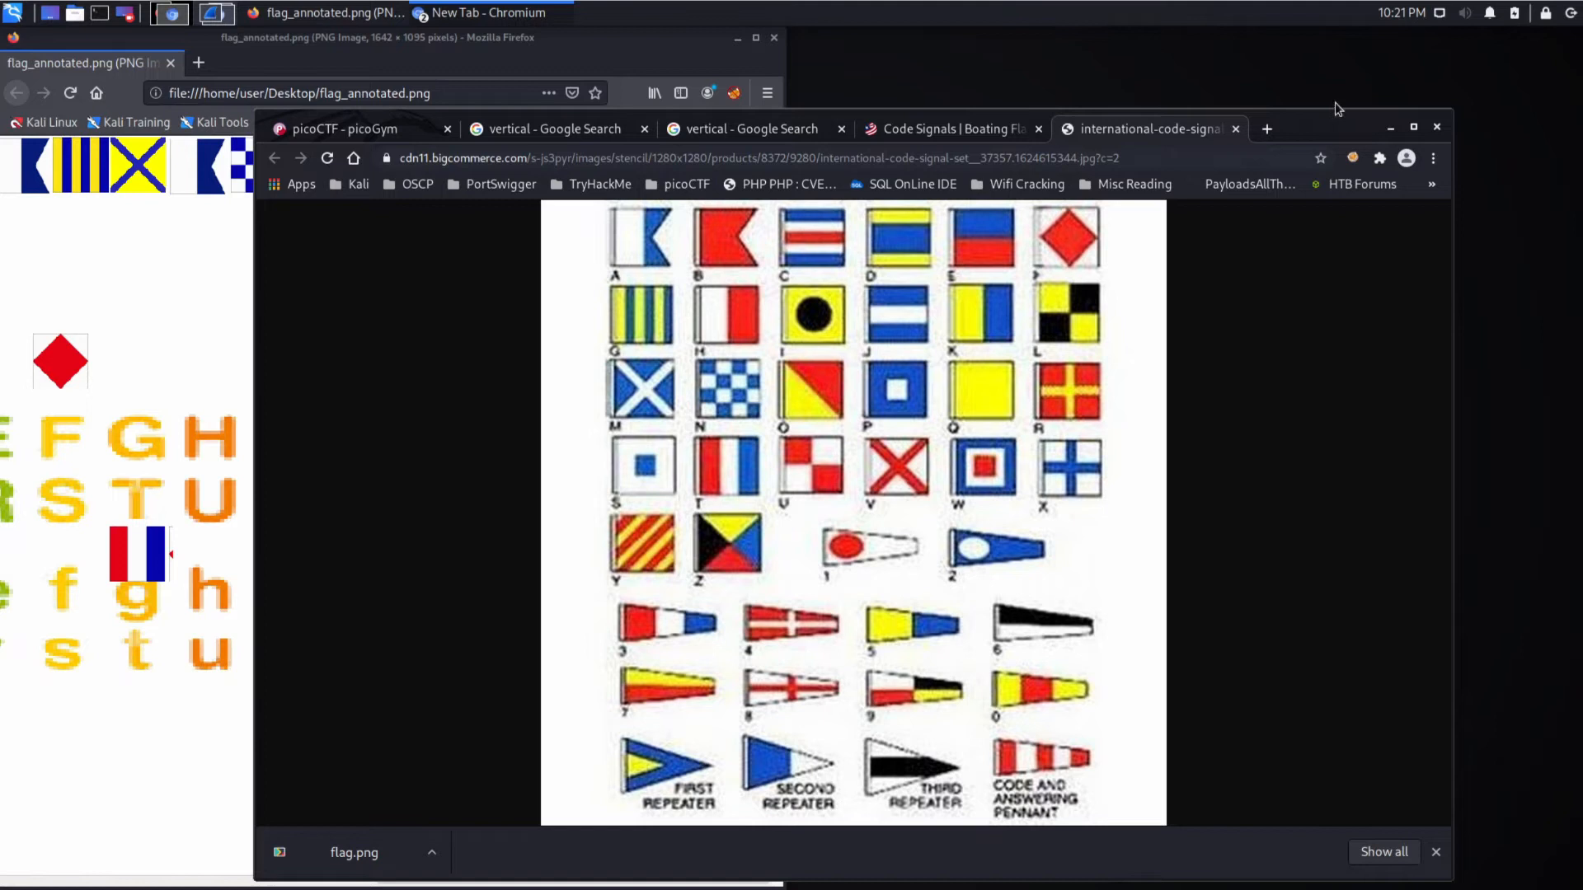
Arrange the annotated flag image and the signal-flag chart side by side for comparison.
left_click_drag(1319, 129, 1439, 235)
left_click_drag(539, 55, 639, 56)
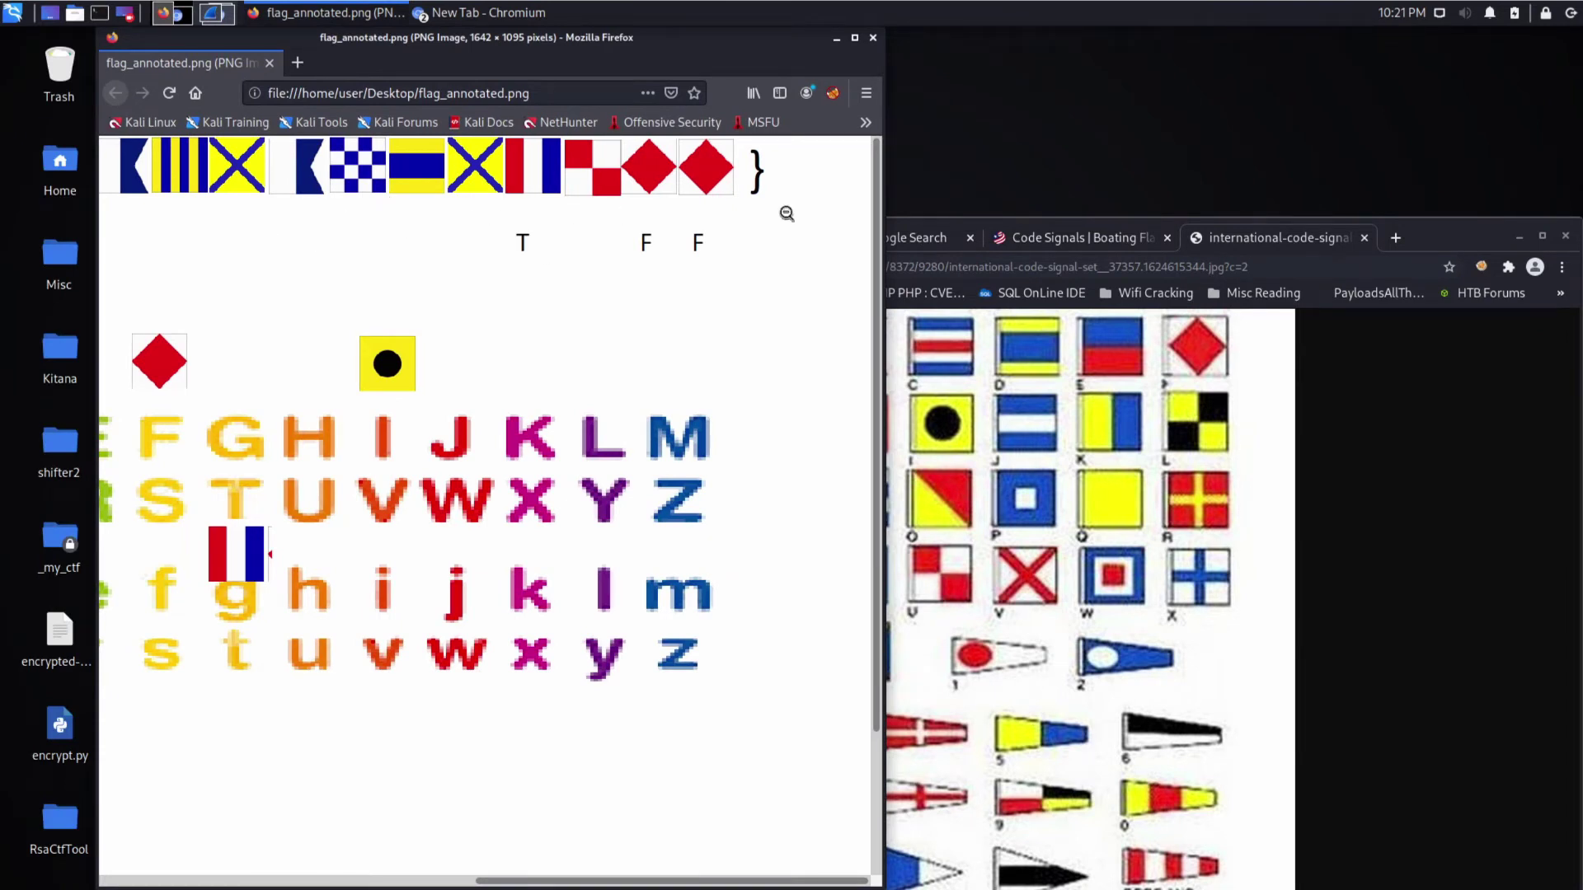
left_click_drag(1434, 237, 965, 235)
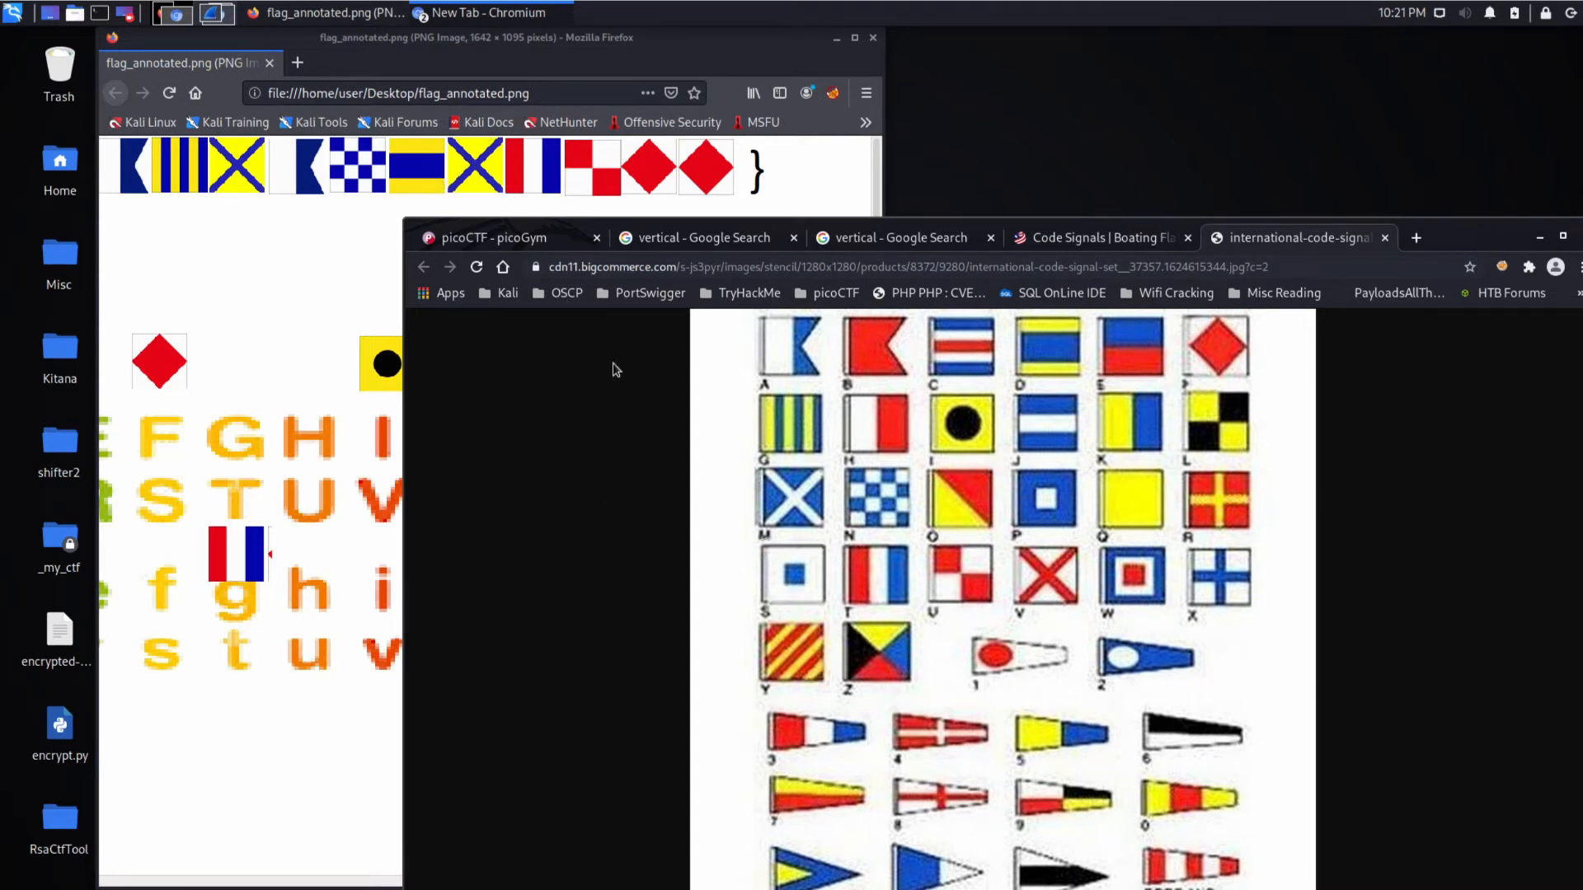
Google the 'International Code of Signal Flags' heading and reach Wikipedia's International Code of Signals article.
left_click(1088, 236)
scroll(1042, 413, "up", 3)
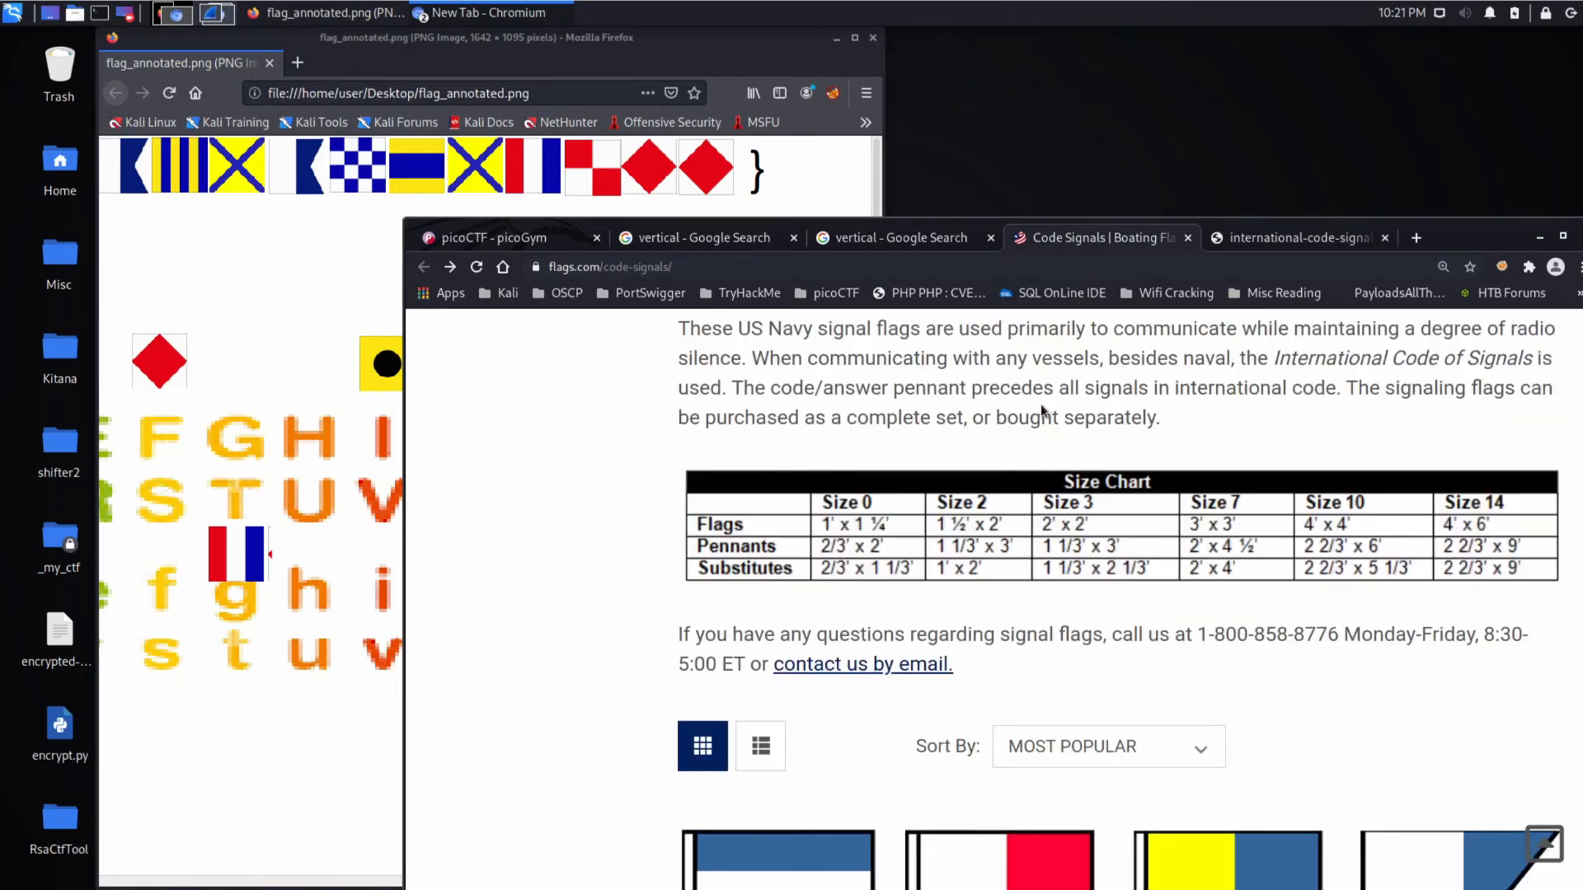
scroll(1042, 412, "up", 5)
scroll(940, 557, "up", 5)
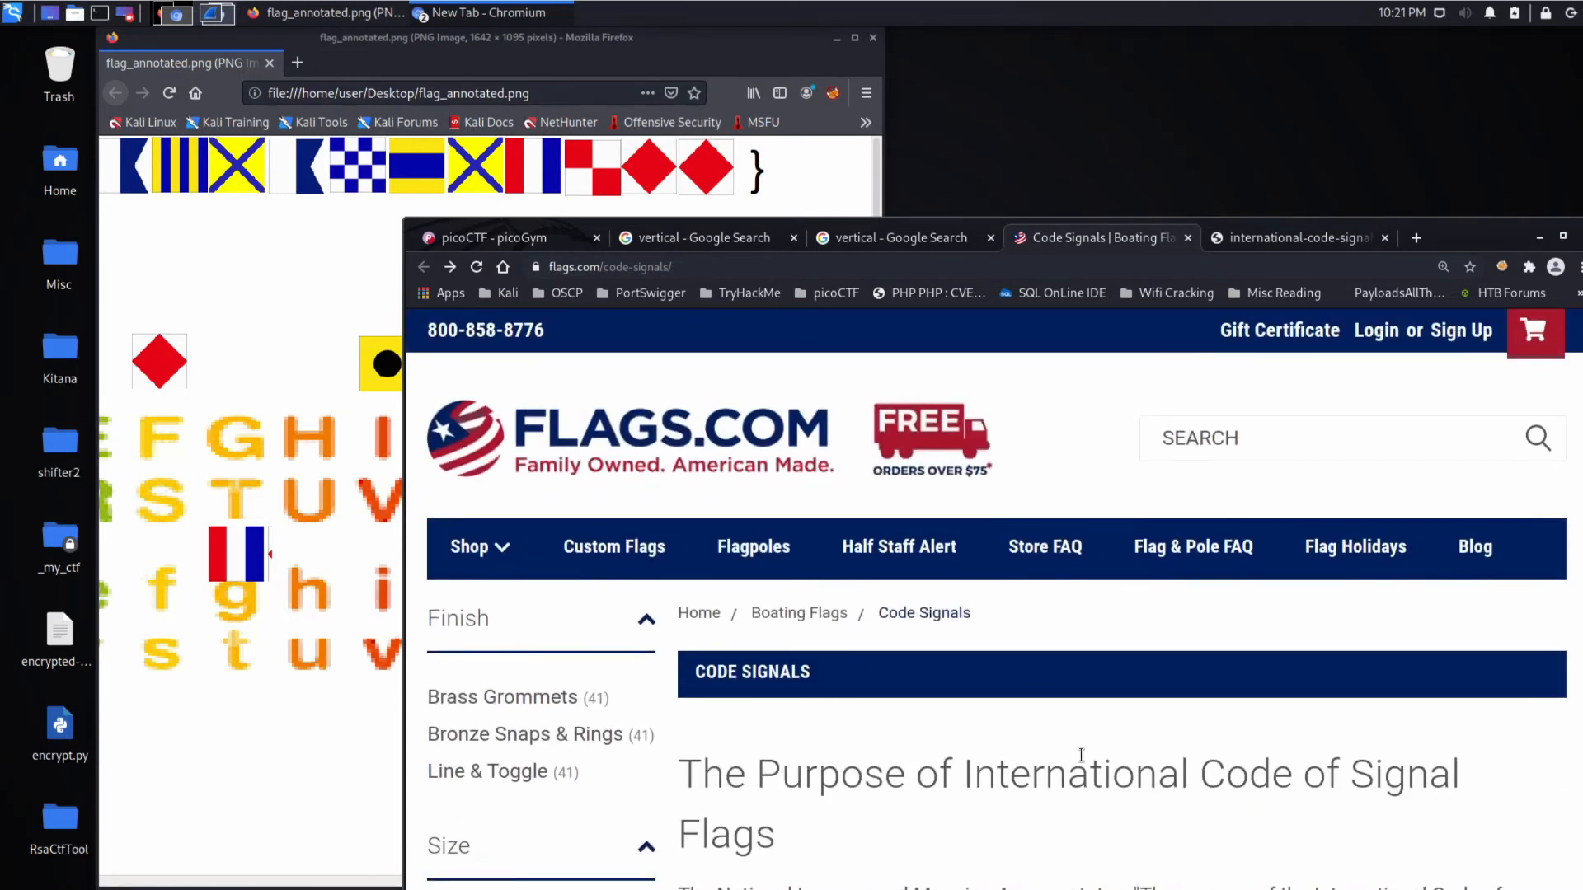
left_click_drag(965, 769, 1281, 827)
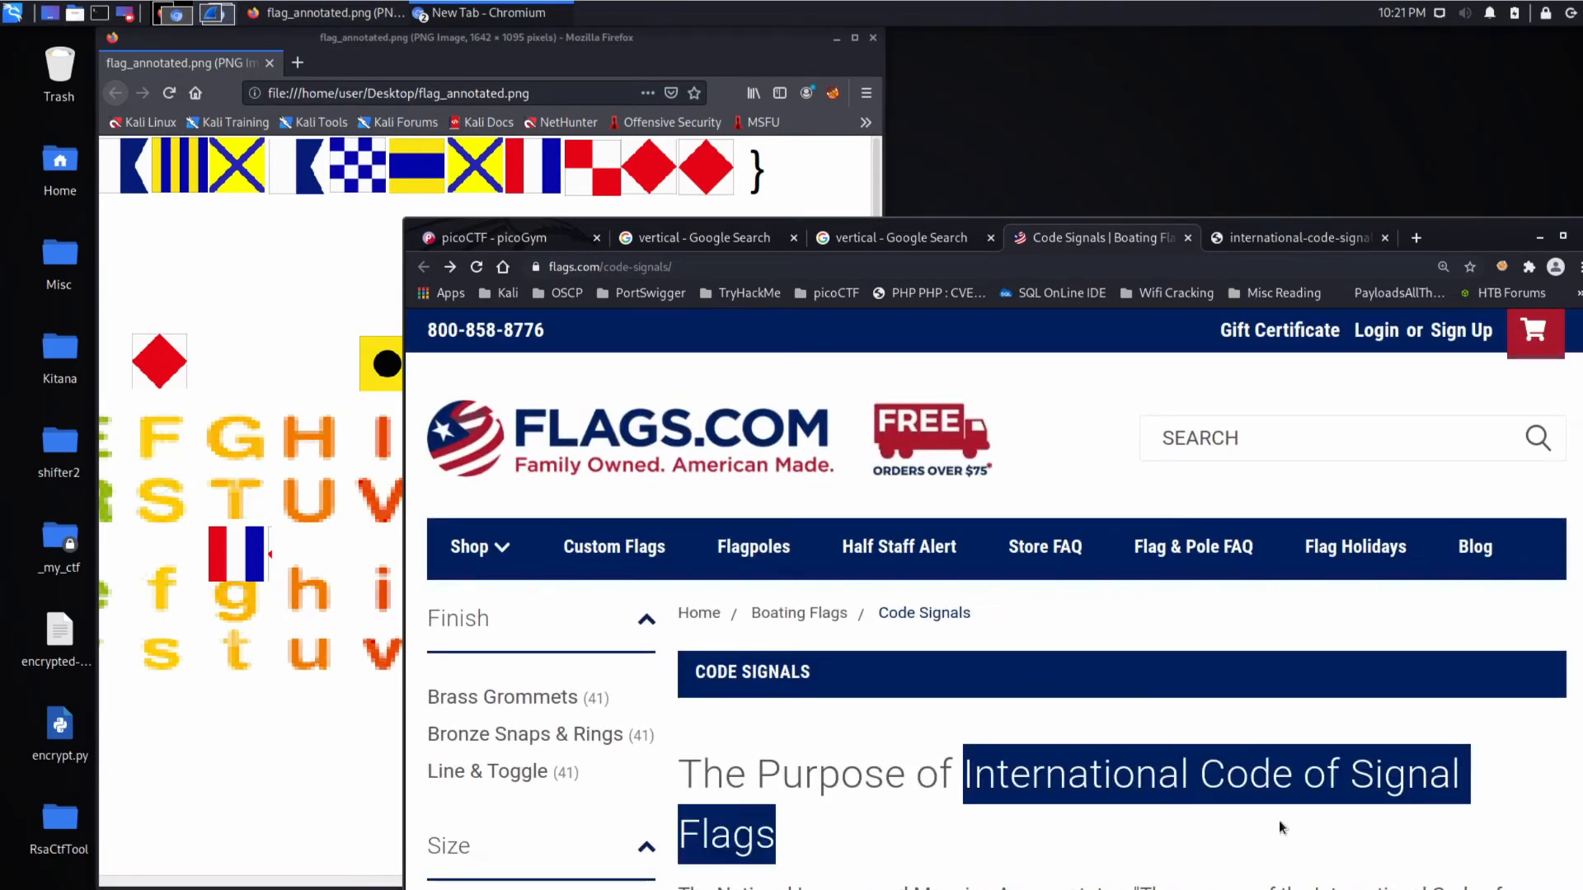
right_click(1081, 783)
left_click(1249, 818)
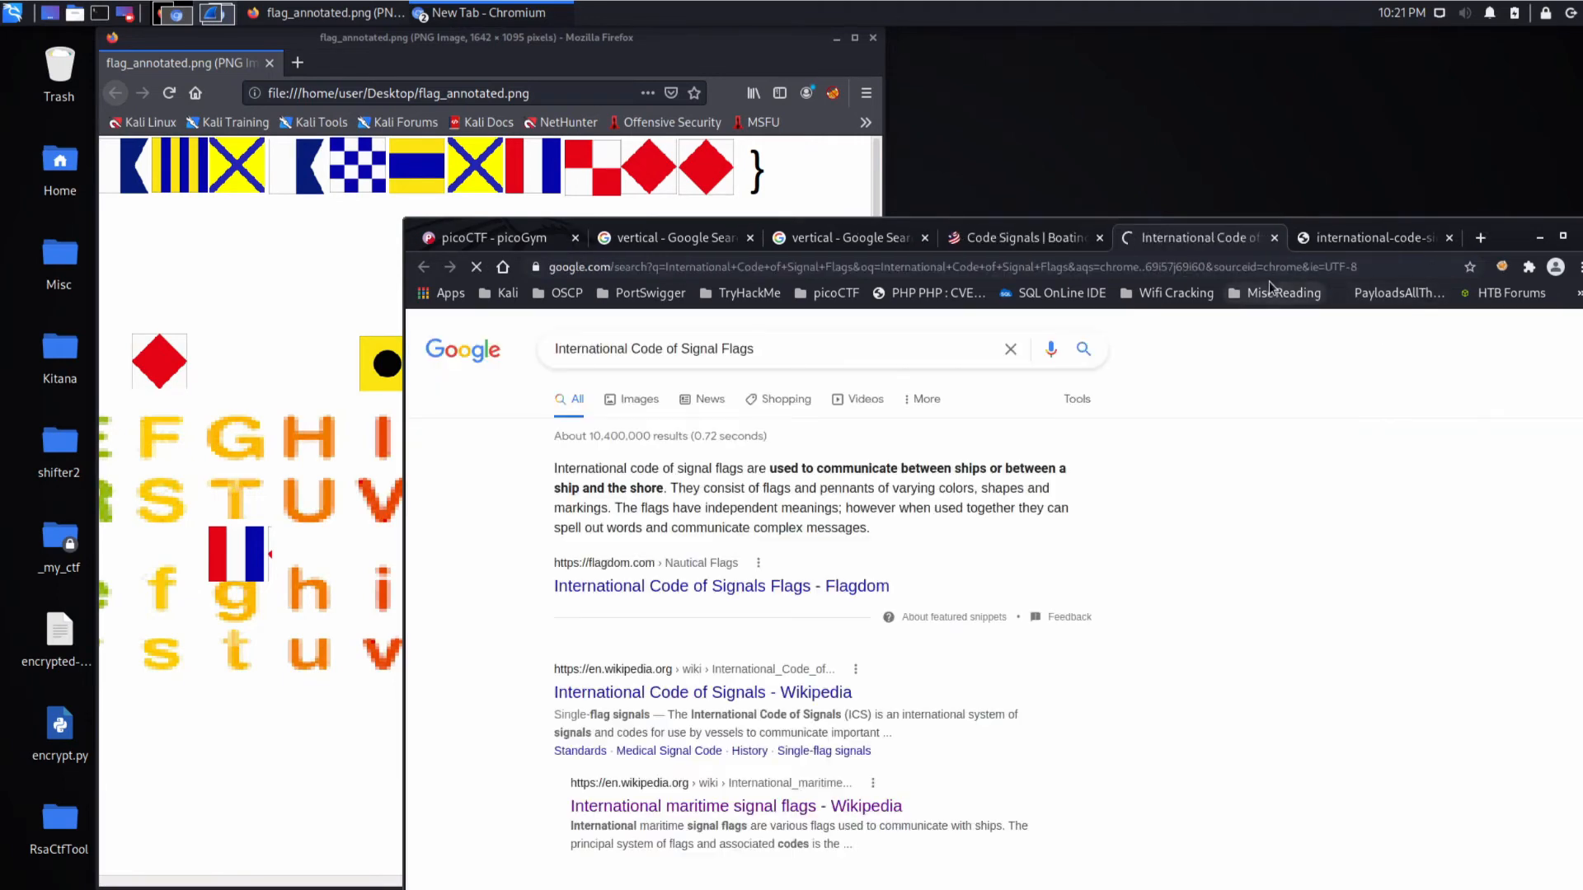
left_click(668, 692)
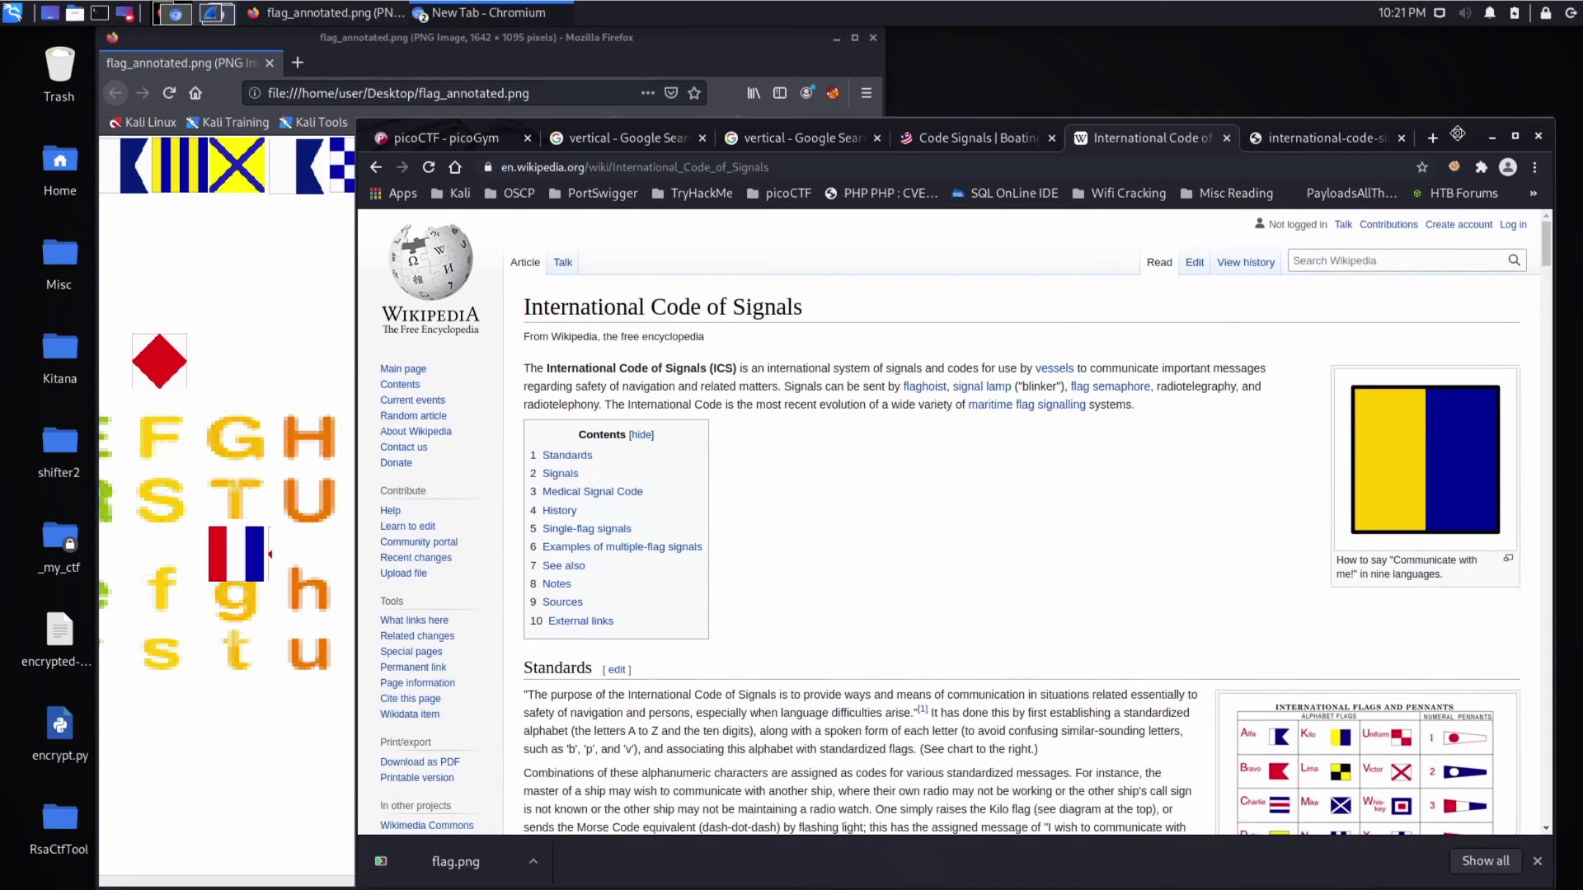
Look through the flag tables and continue to the Naval flag signalling article.
left_click_drag(1516, 235, 1390, 149)
scroll(1244, 456, "down", 5)
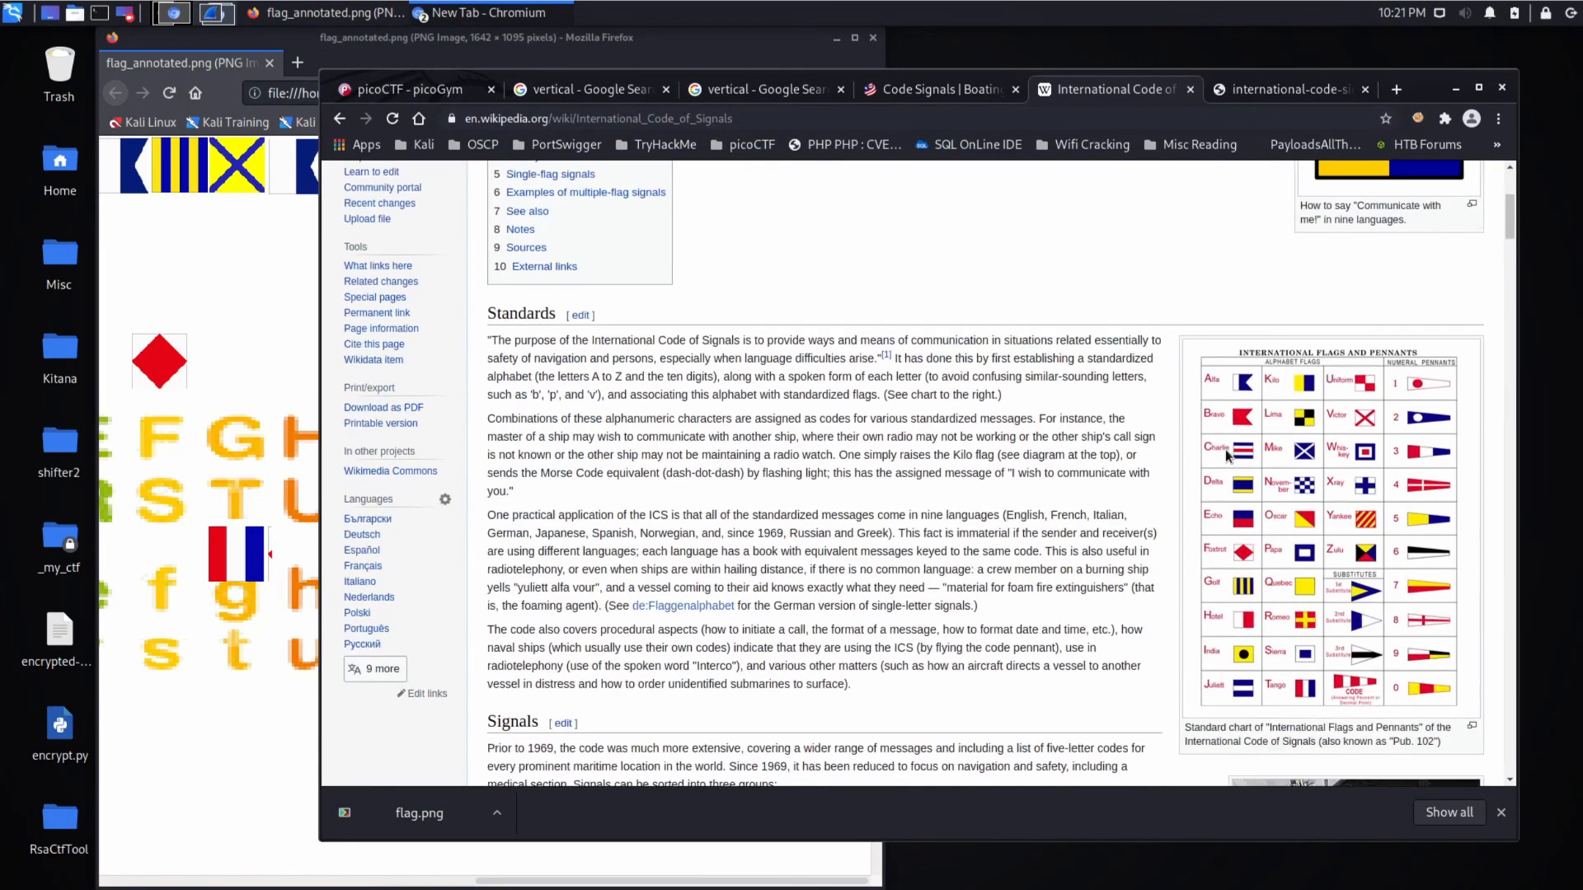
scroll(1053, 409, "down", 5)
scroll(1053, 408, "down", 5)
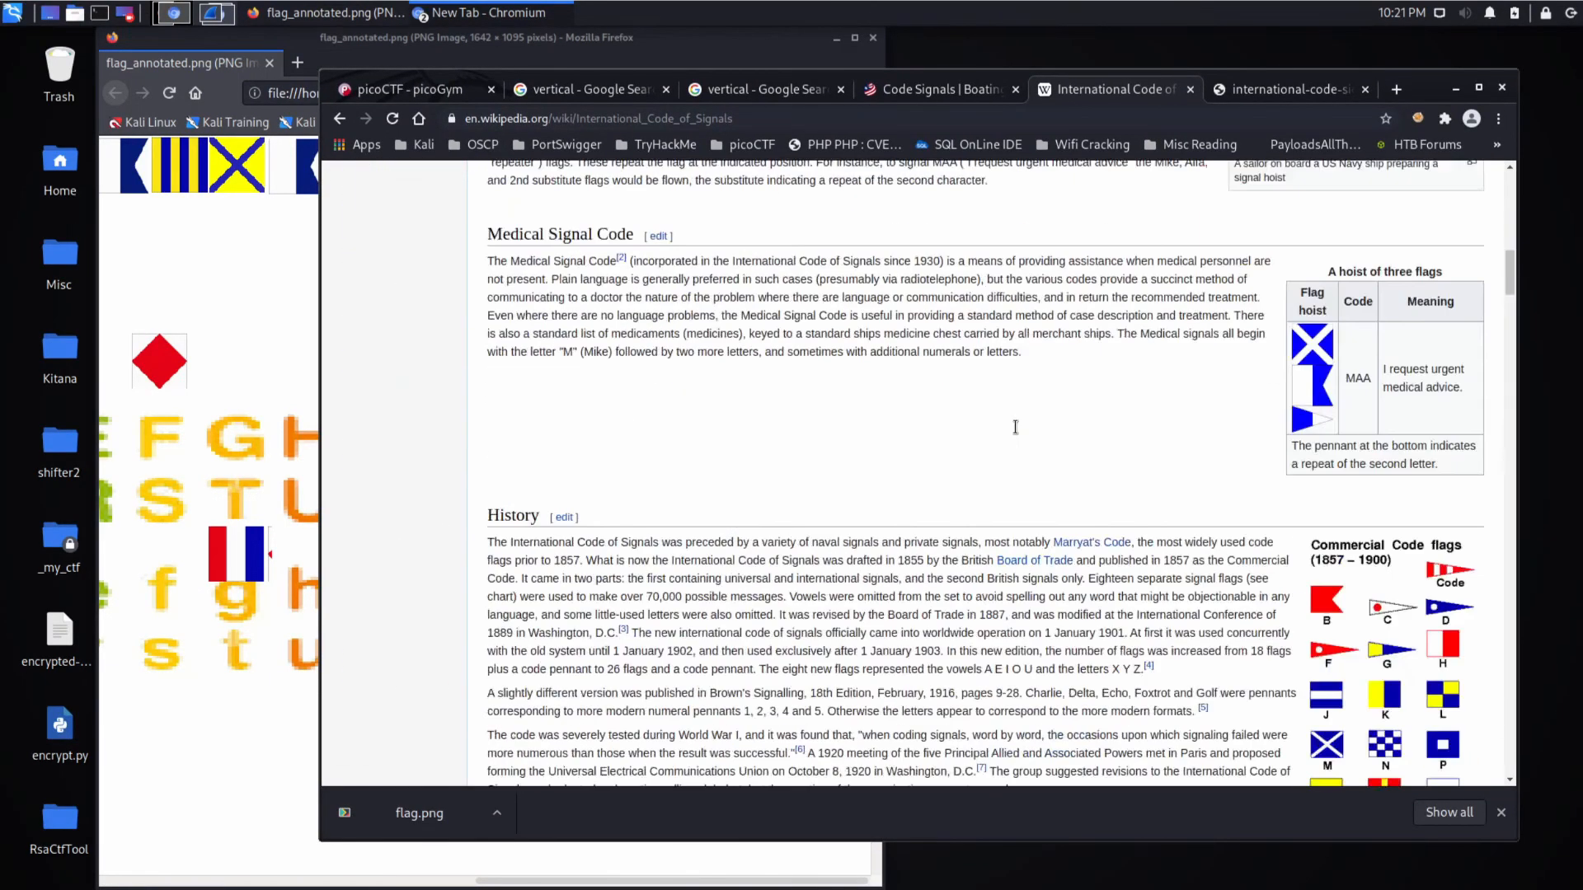
scroll(1010, 421, "down", 5)
scroll(1010, 422, "down", 5)
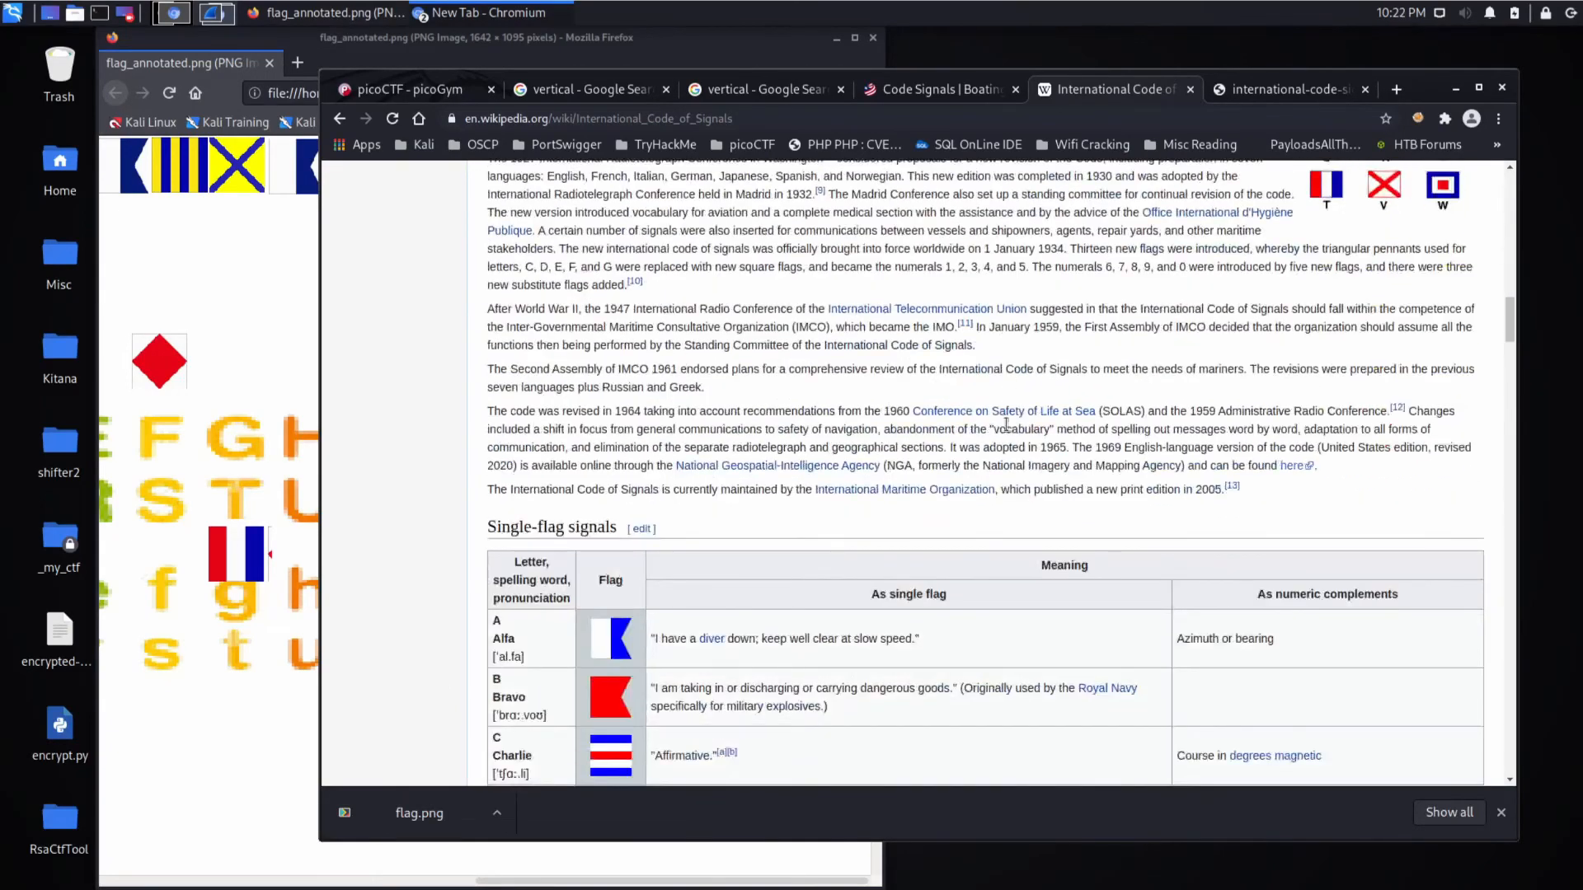
scroll(1005, 424, "down", 4)
scroll(1002, 427, "down", 3)
scroll(998, 425, "up", 3)
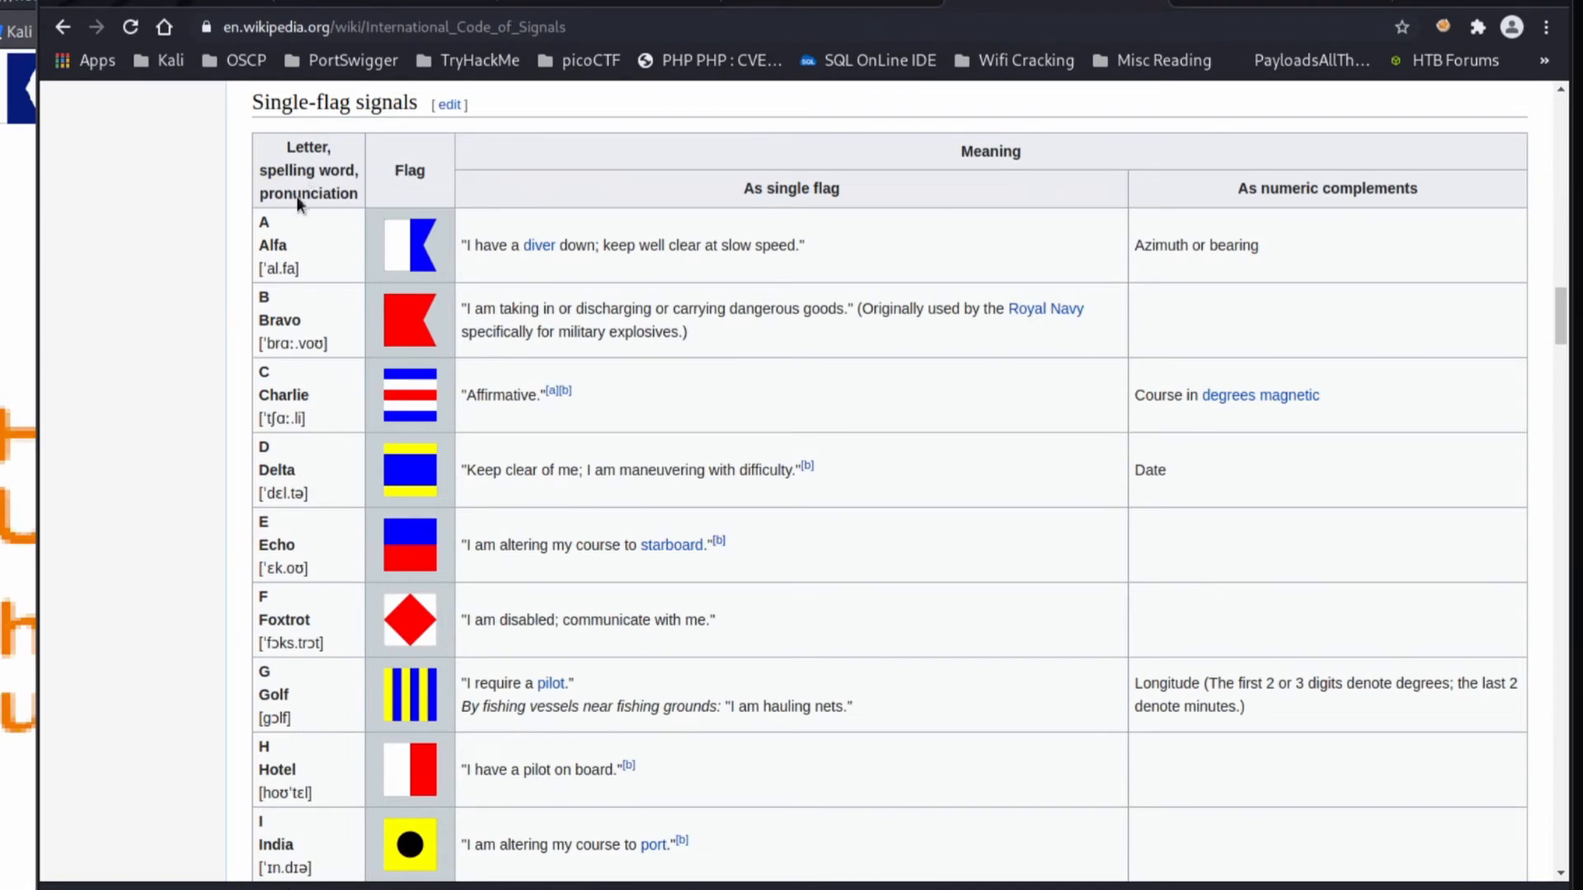
scroll(258, 647, "down", 3)
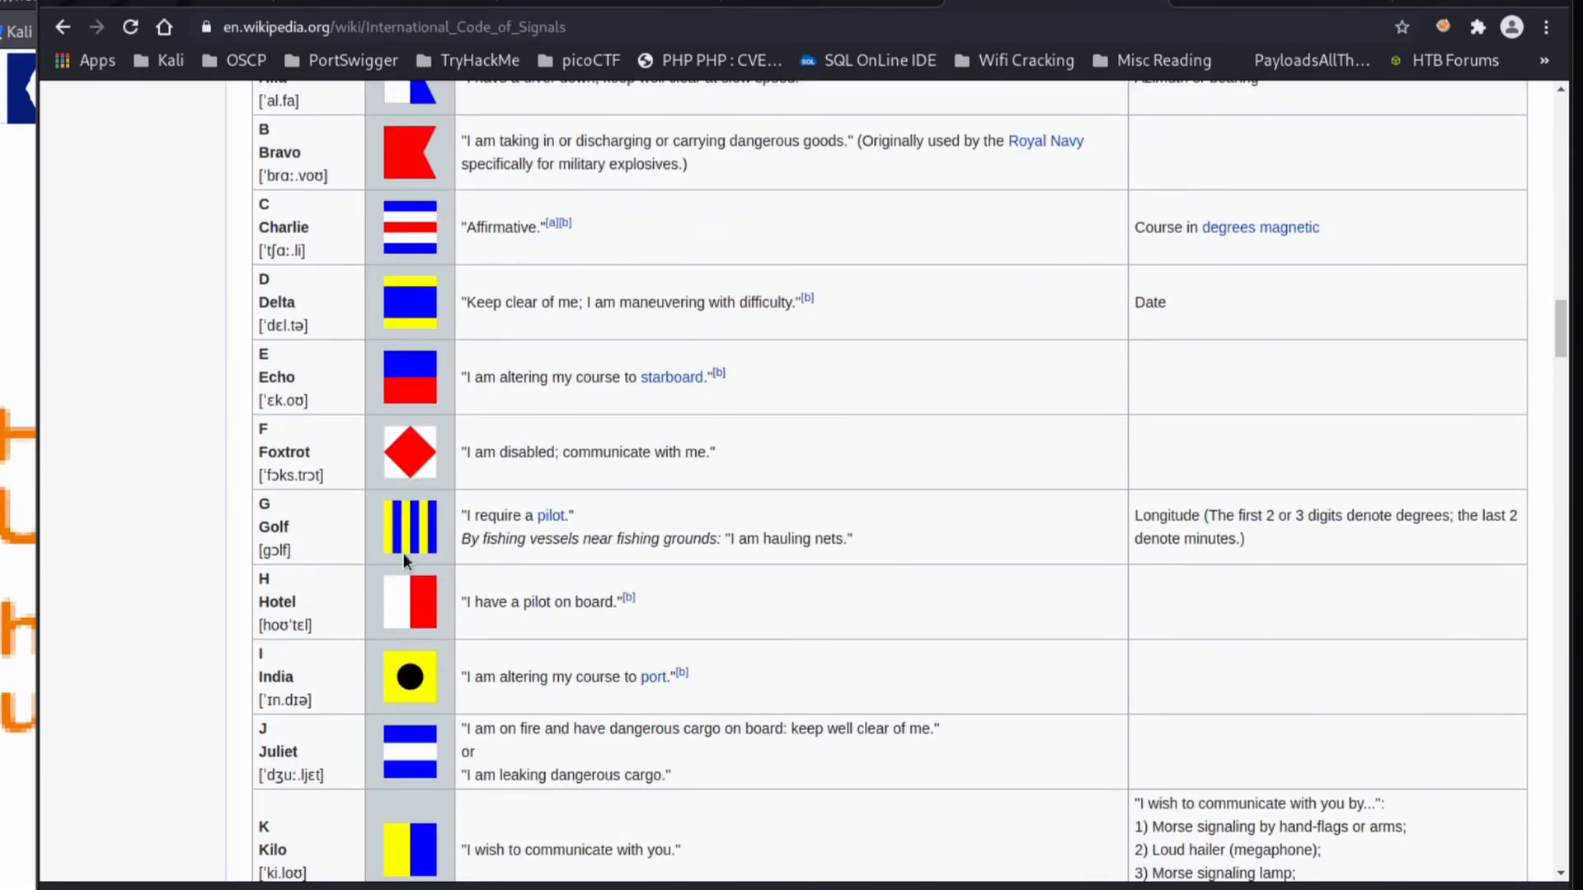
scroll(1208, 382, "down", 4)
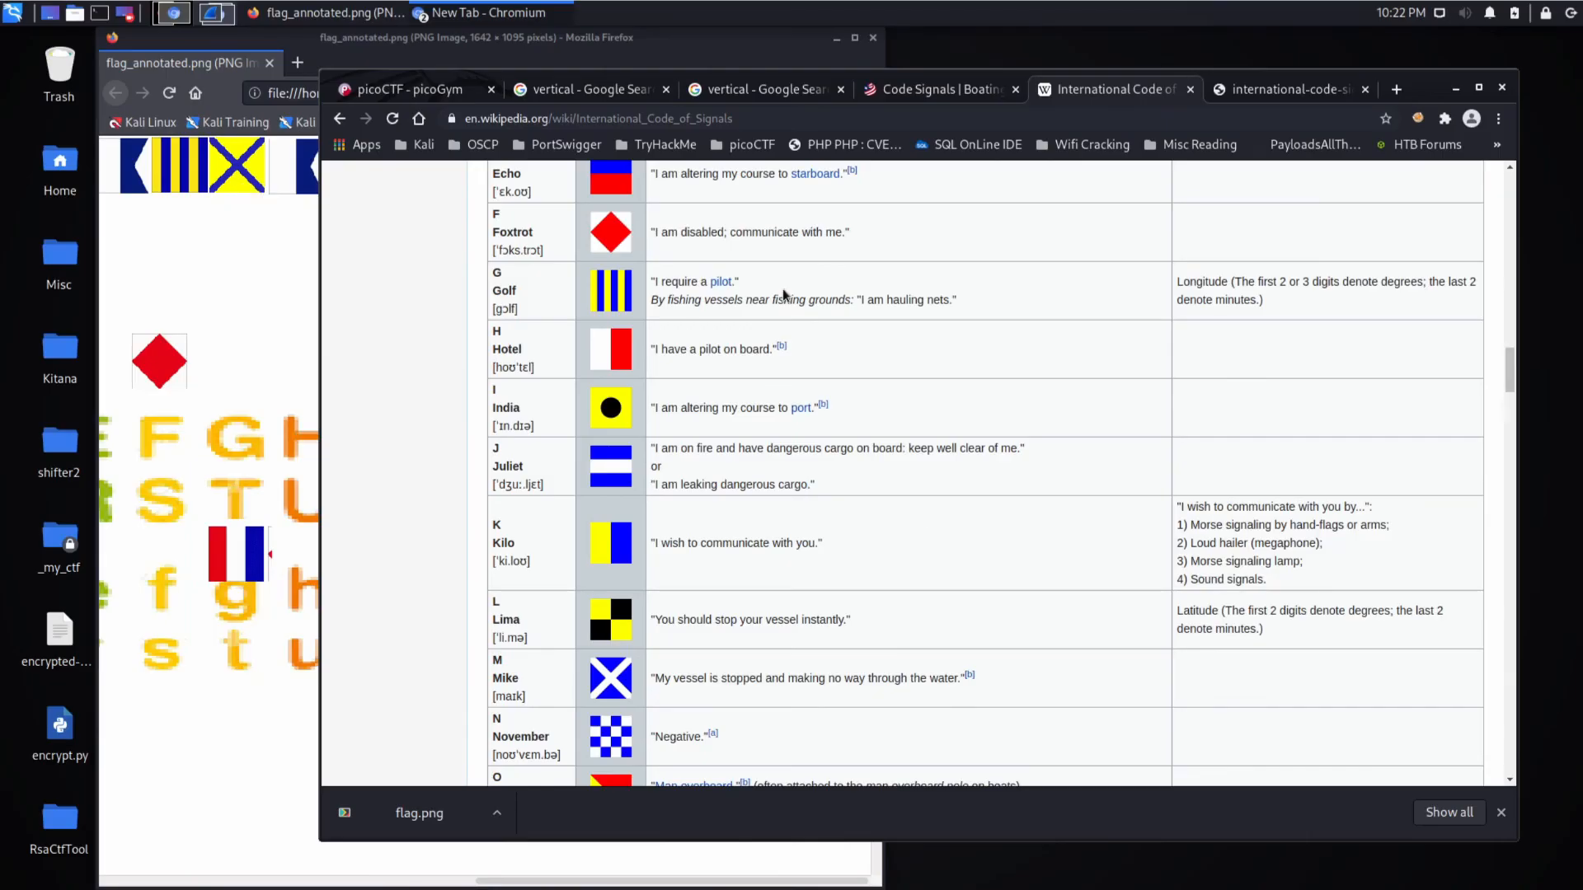
scroll(804, 613, "down", 3)
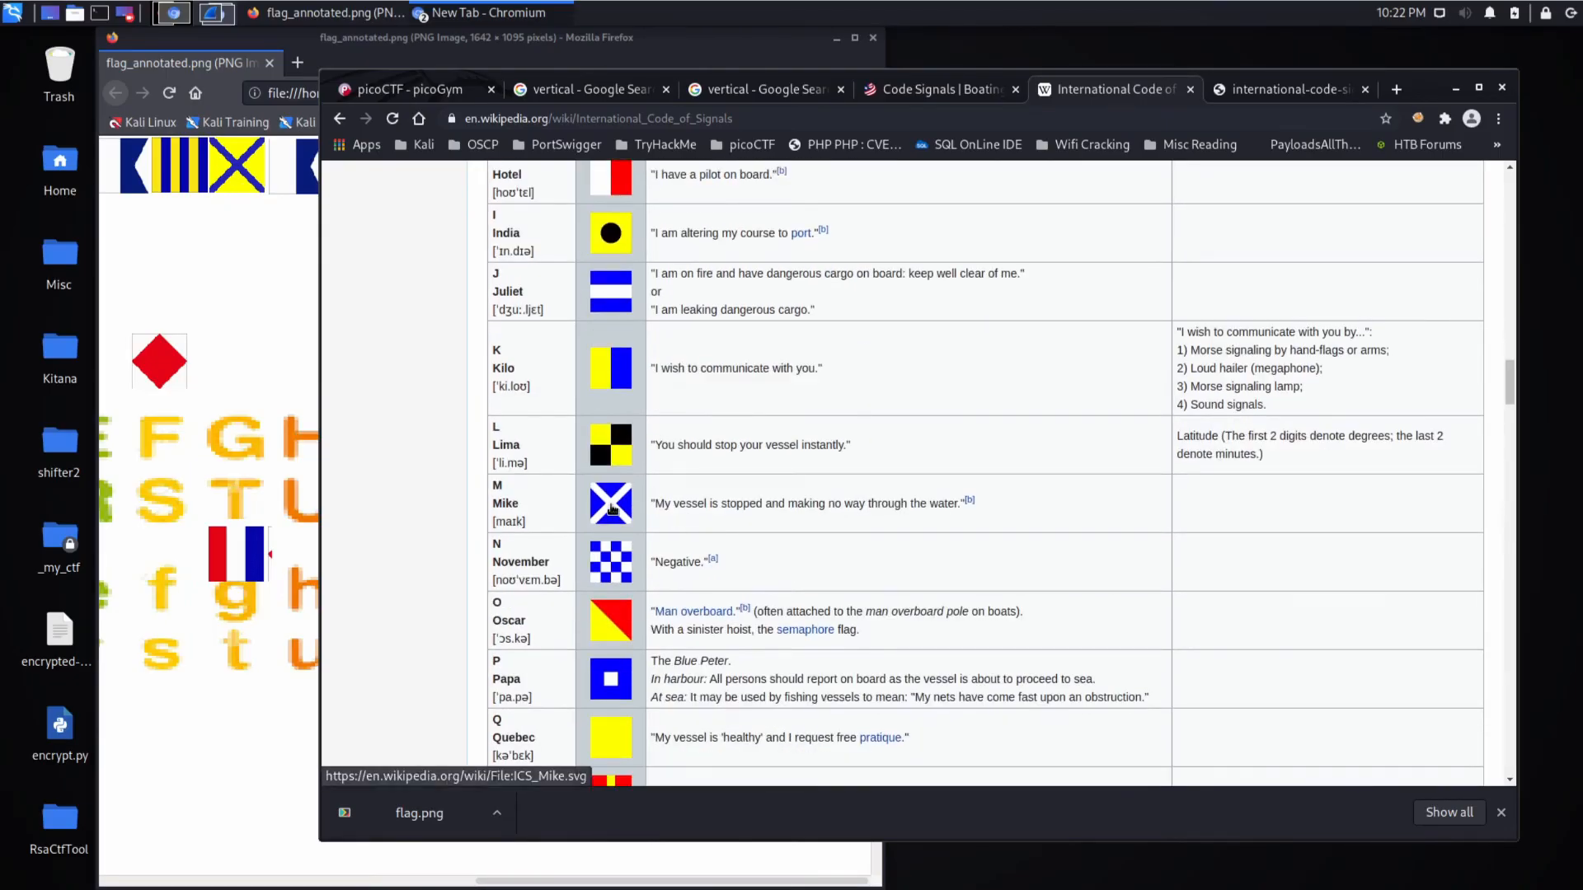
scroll(779, 540, "down", 3)
scroll(780, 539, "down", 3)
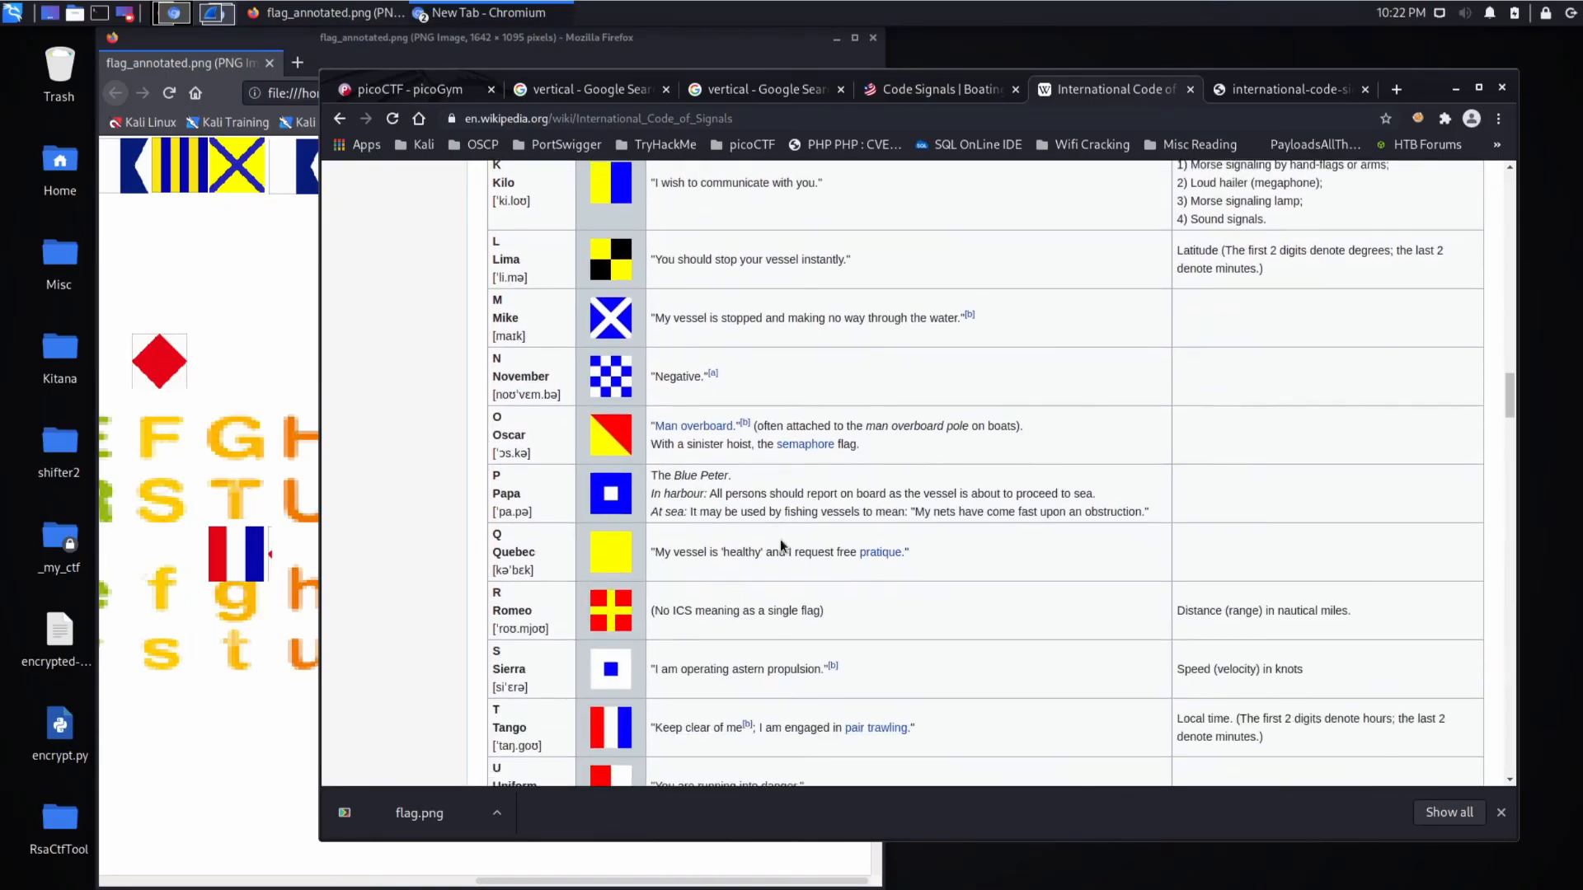
scroll(781, 539, "down", 3)
scroll(780, 539, "down", 3)
scroll(780, 539, "down", 3)
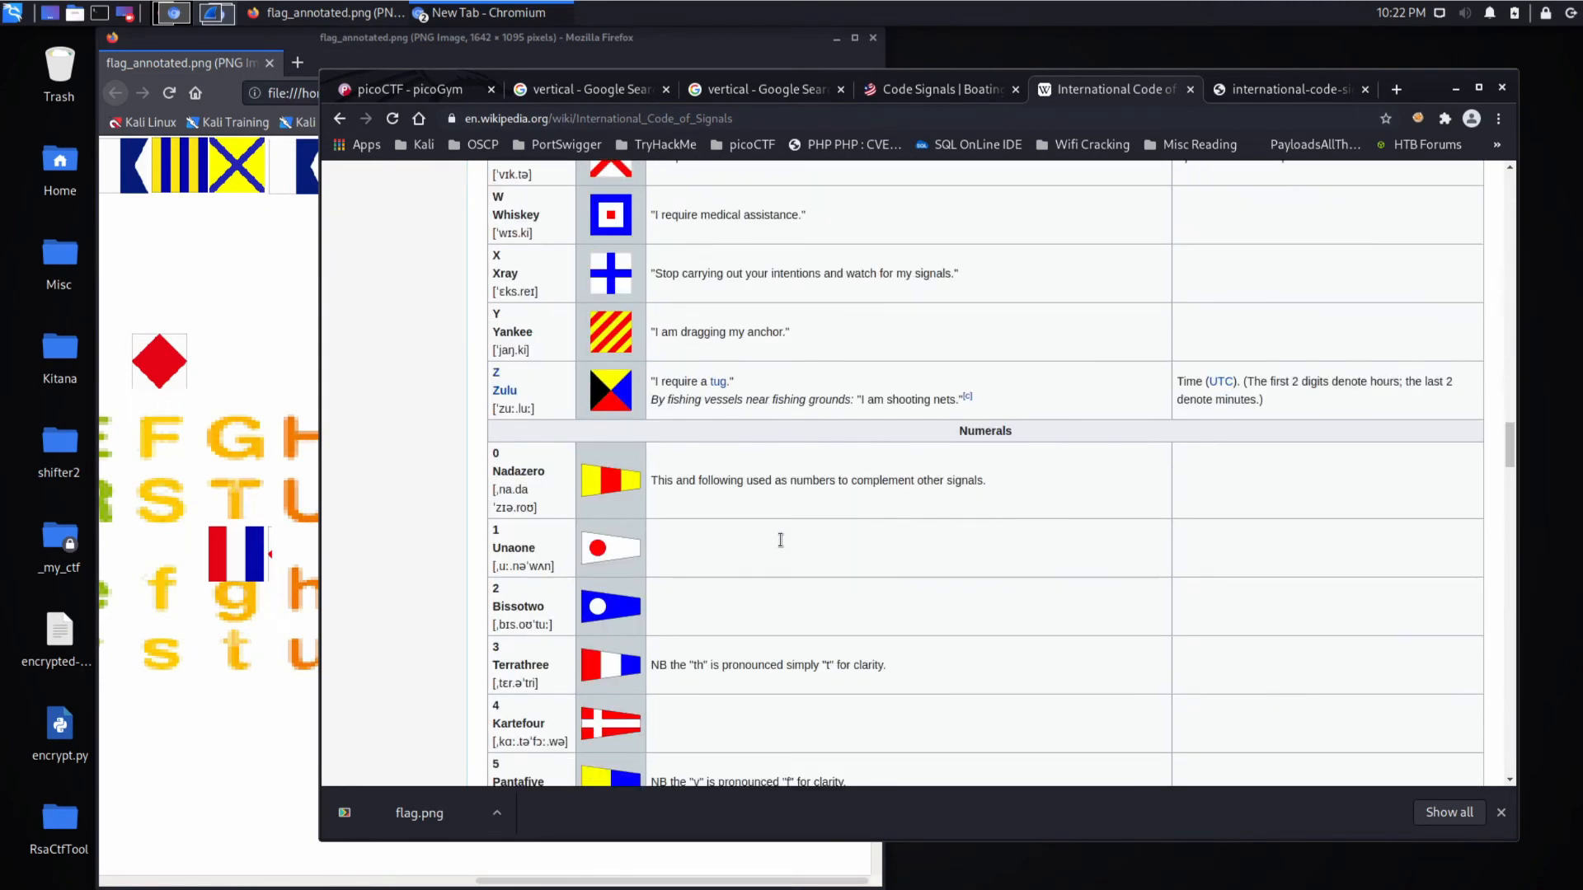
scroll(780, 539, "down", 3)
scroll(781, 539, "down", 3)
scroll(780, 539, "down", 3)
scroll(781, 539, "down", 3)
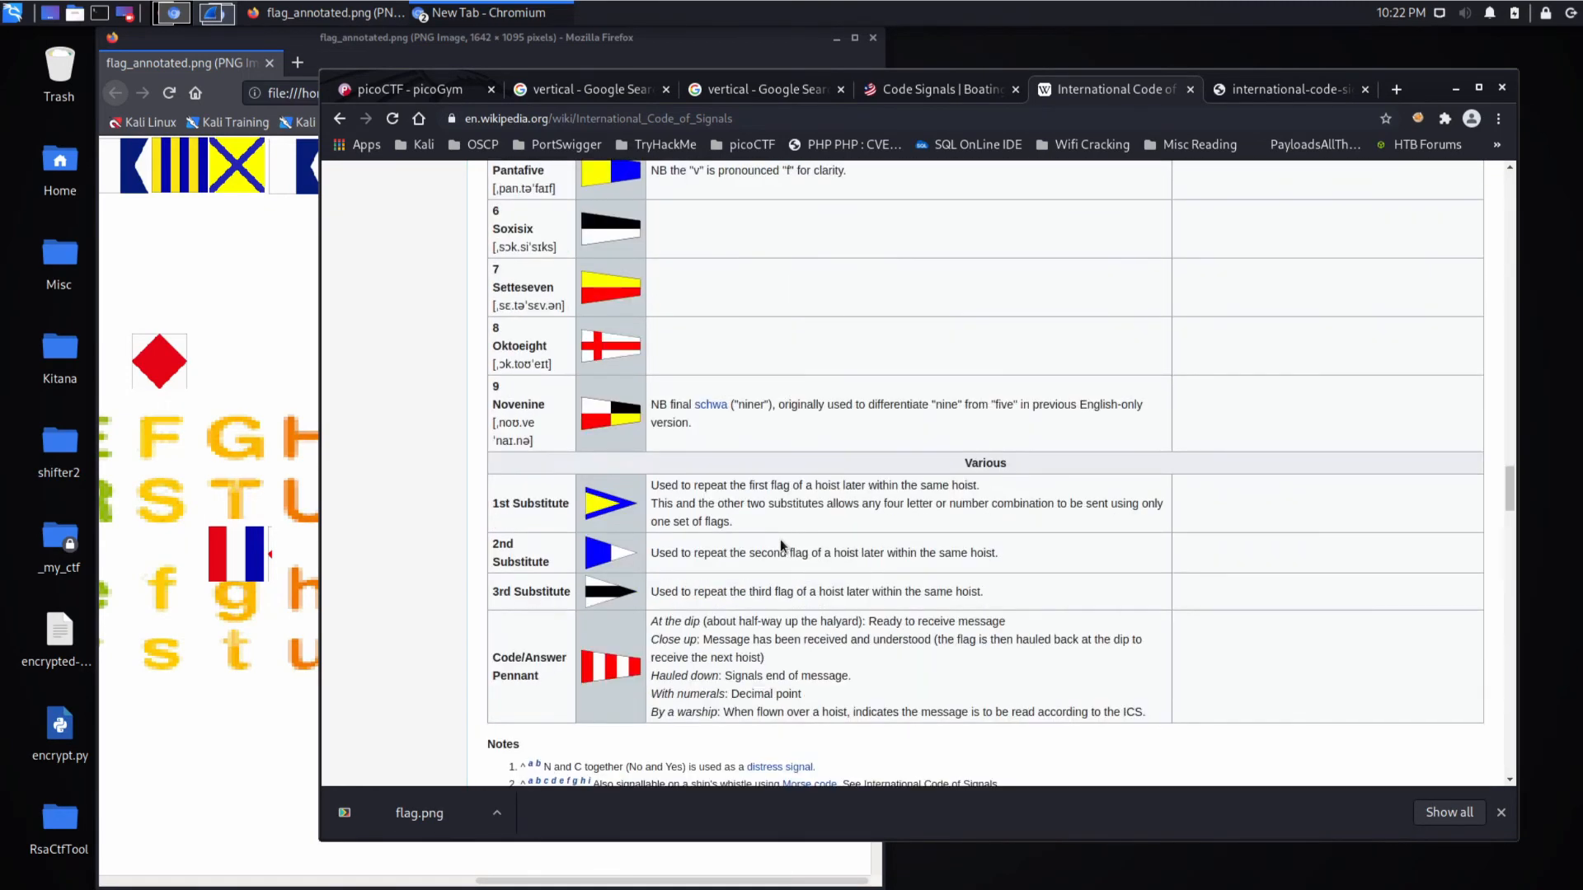
scroll(780, 540, "down", 4)
scroll(780, 539, "down", 2)
scroll(781, 540, "down", 5)
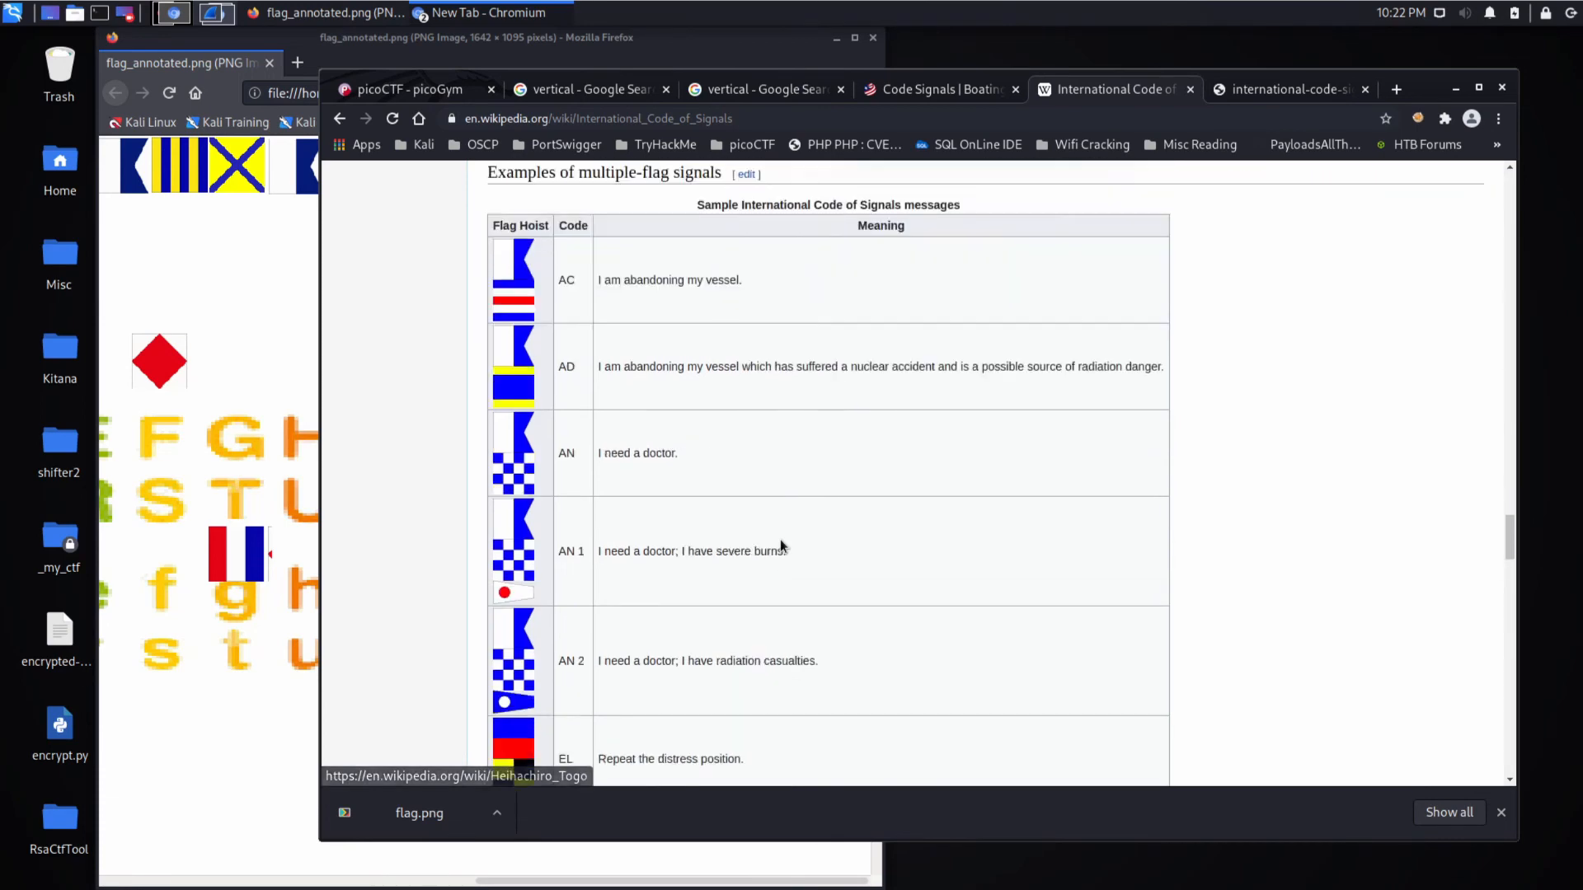
scroll(779, 540, "down", 4)
scroll(780, 540, "down", 3)
scroll(780, 540, "down", 4)
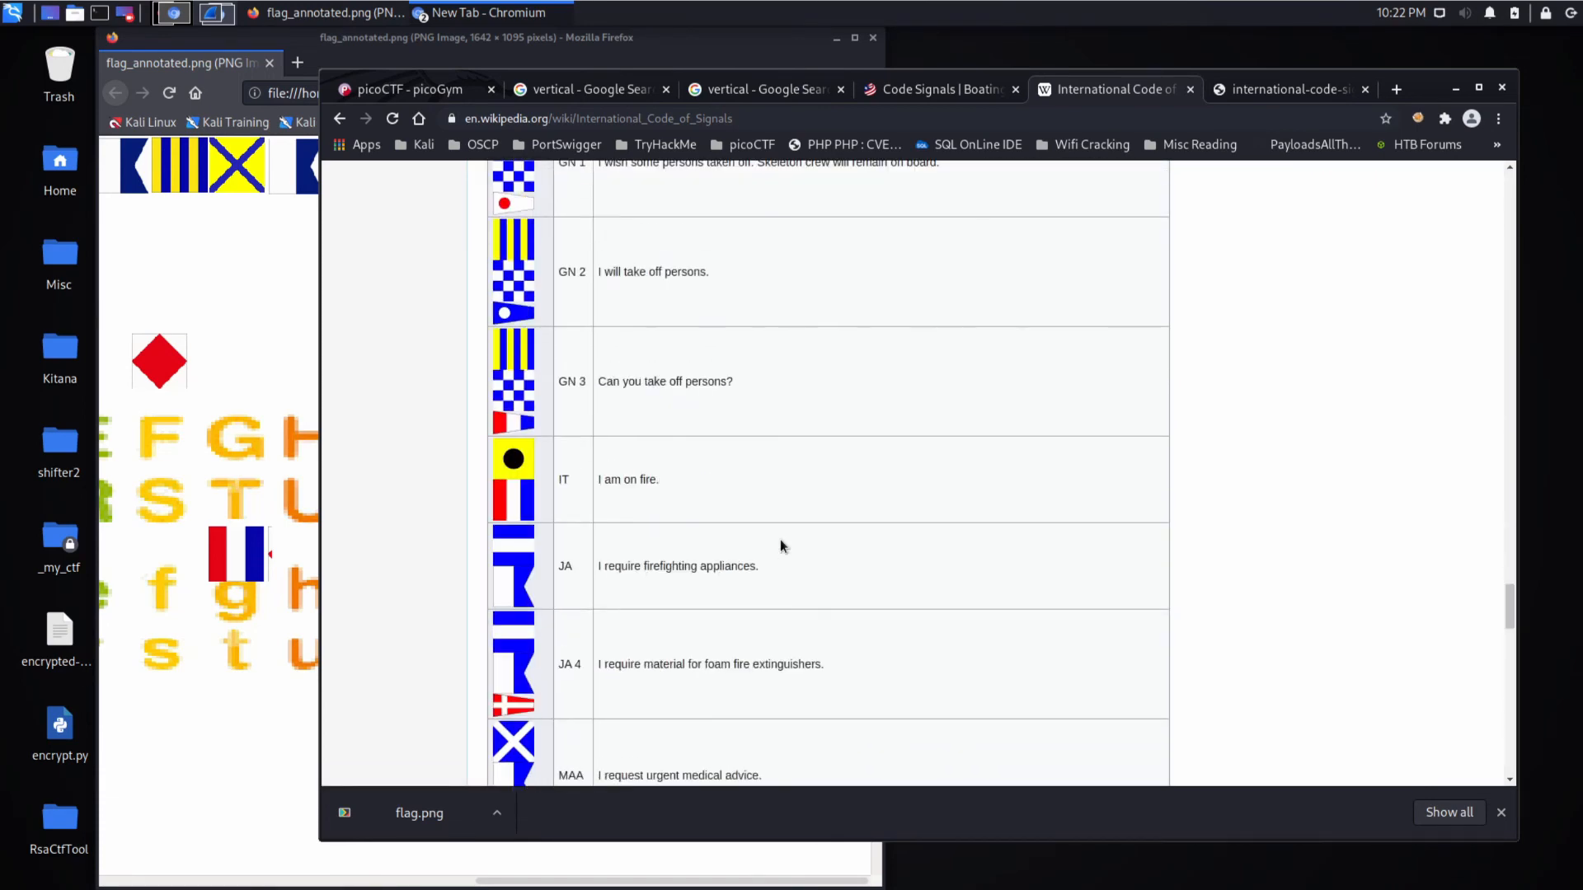
scroll(781, 540, "down", 3)
scroll(780, 539, "down", 2)
scroll(781, 539, "down", 4)
scroll(780, 540, "down", 4)
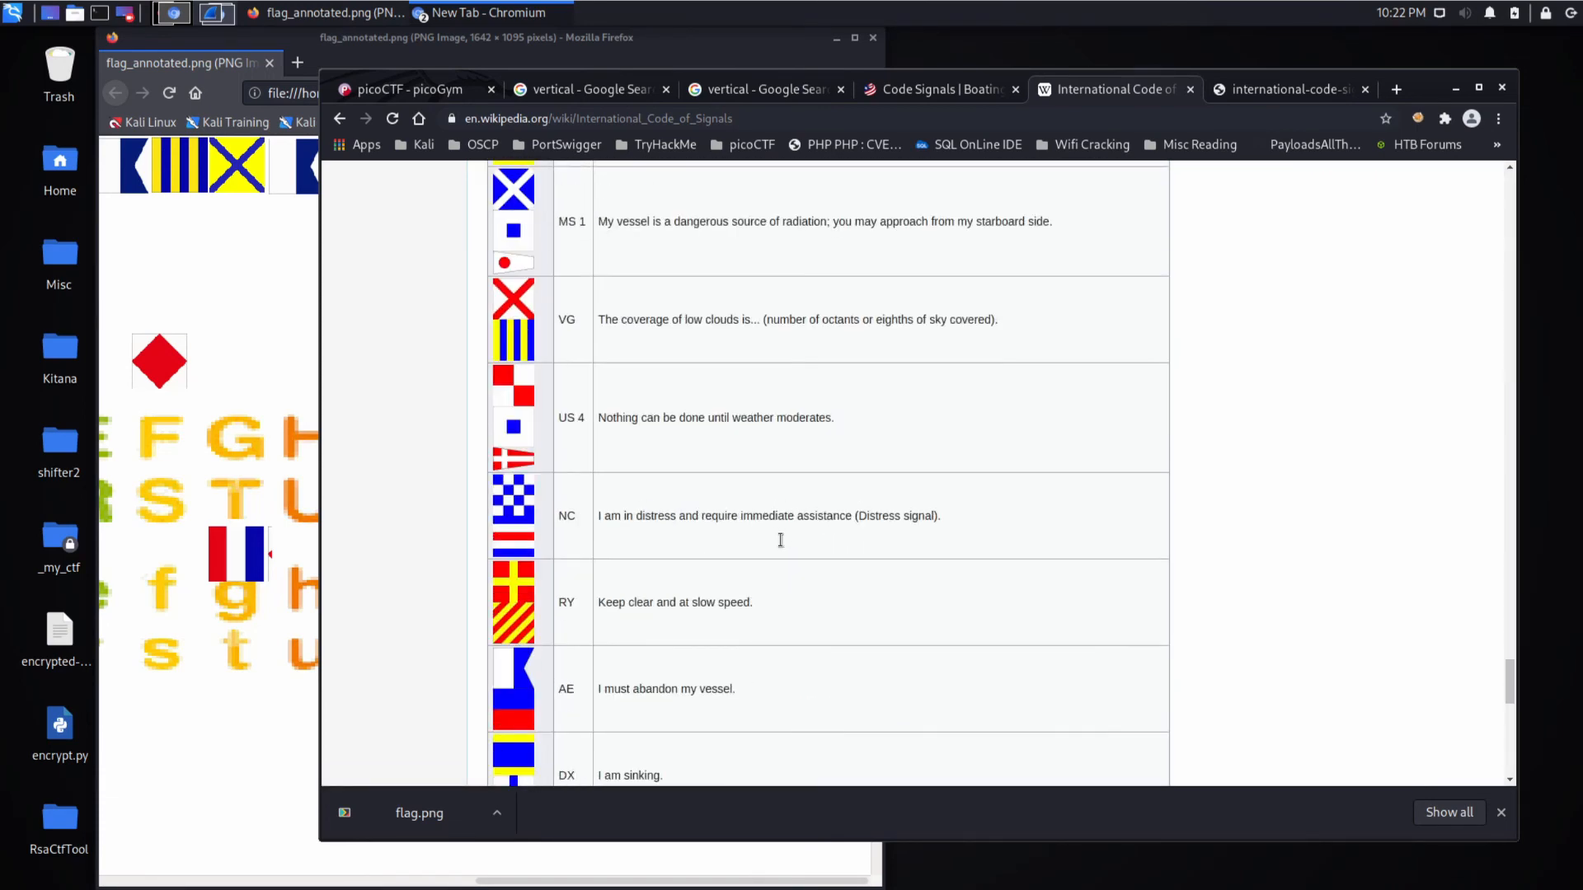
scroll(780, 539, "up", 1)
scroll(781, 540, "up", 2)
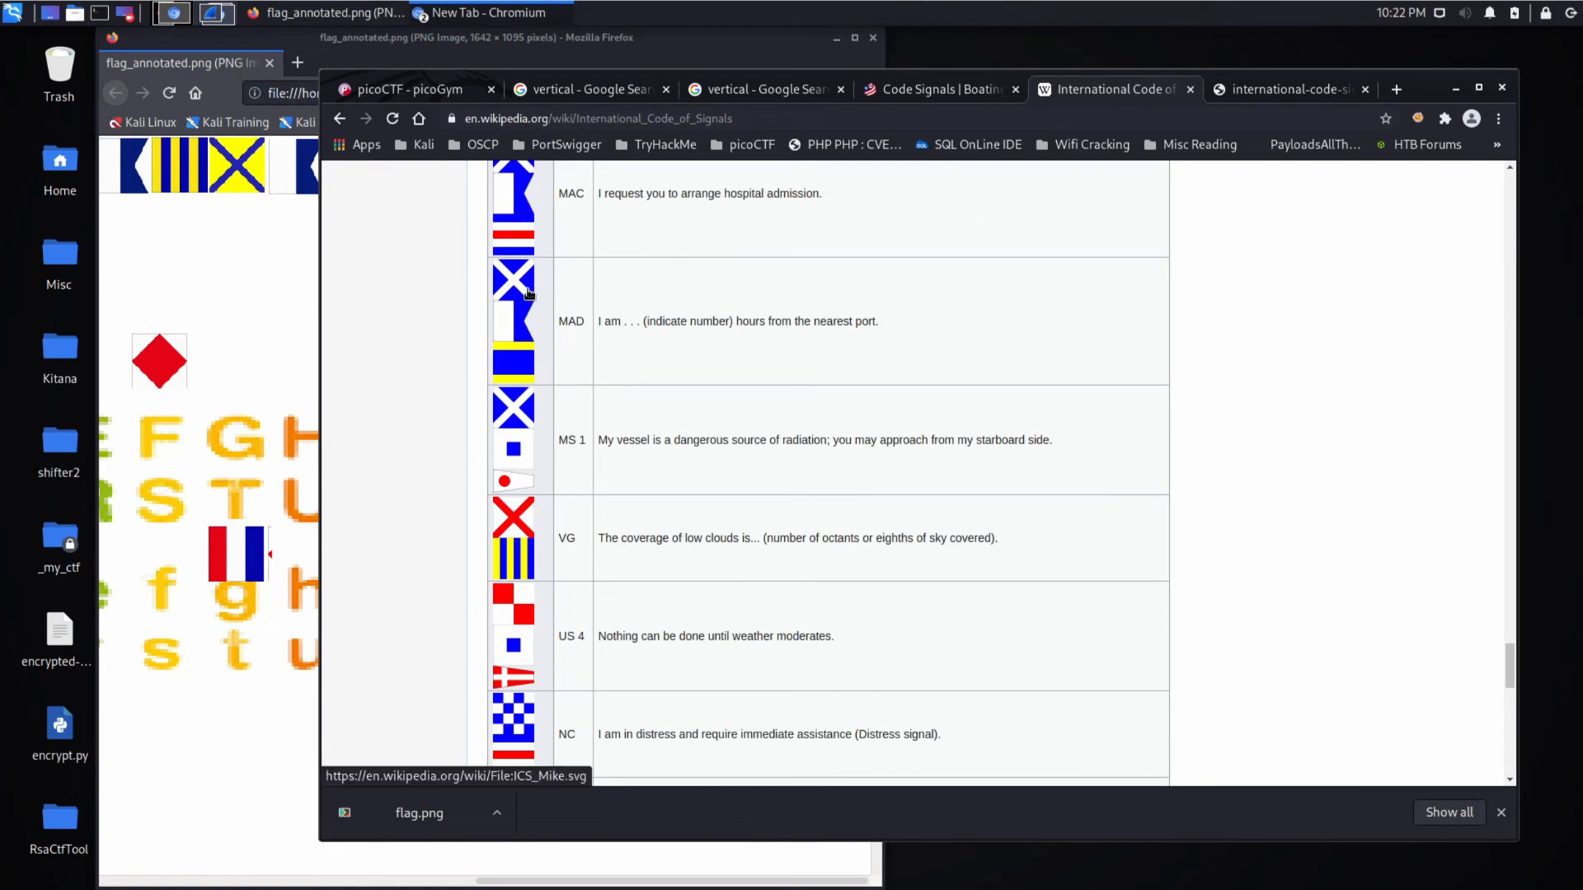
scroll(512, 551, "up", 2)
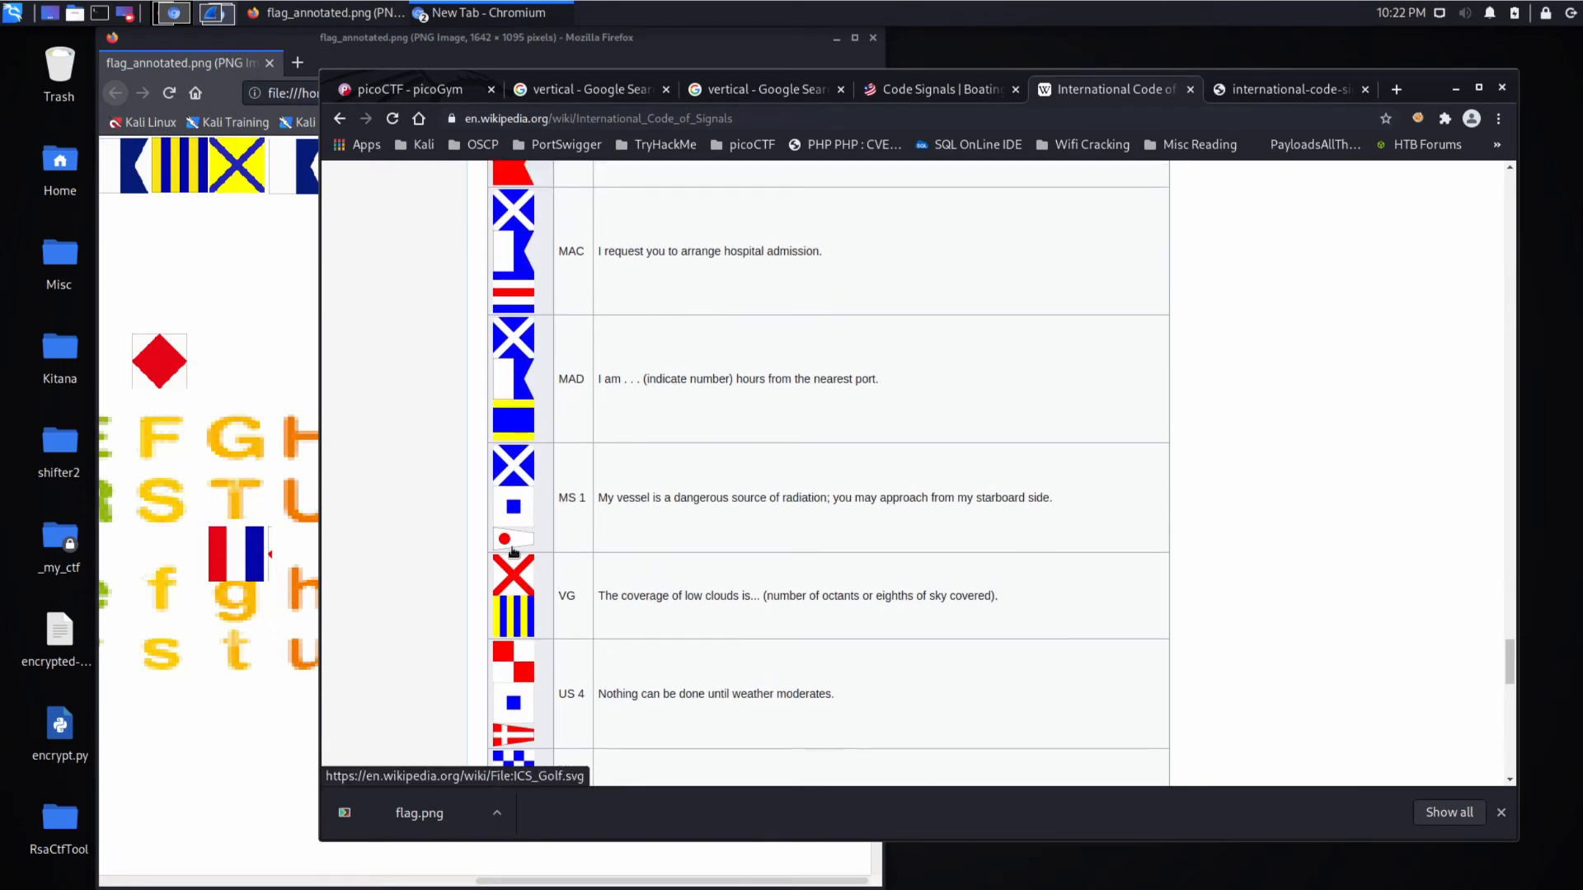
scroll(513, 552, "up", 1)
scroll(513, 553, "down", 2)
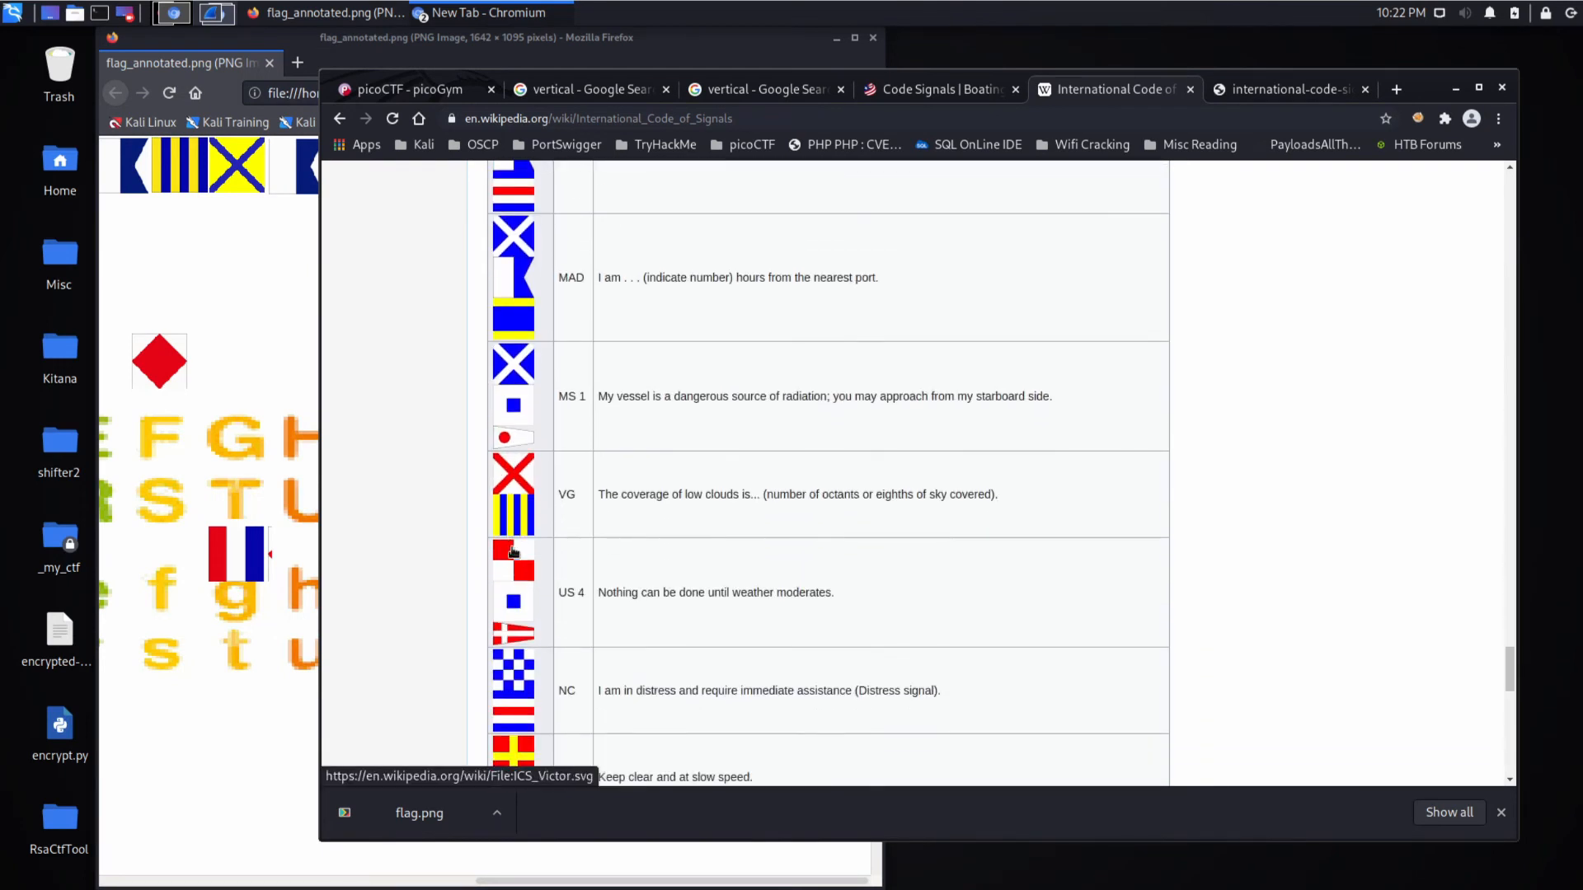
scroll(514, 553, "down", 1)
scroll(509, 493, "down", 1)
scroll(510, 492, "down", 1)
scroll(510, 492, "down", 1)
scroll(510, 493, "down", 1)
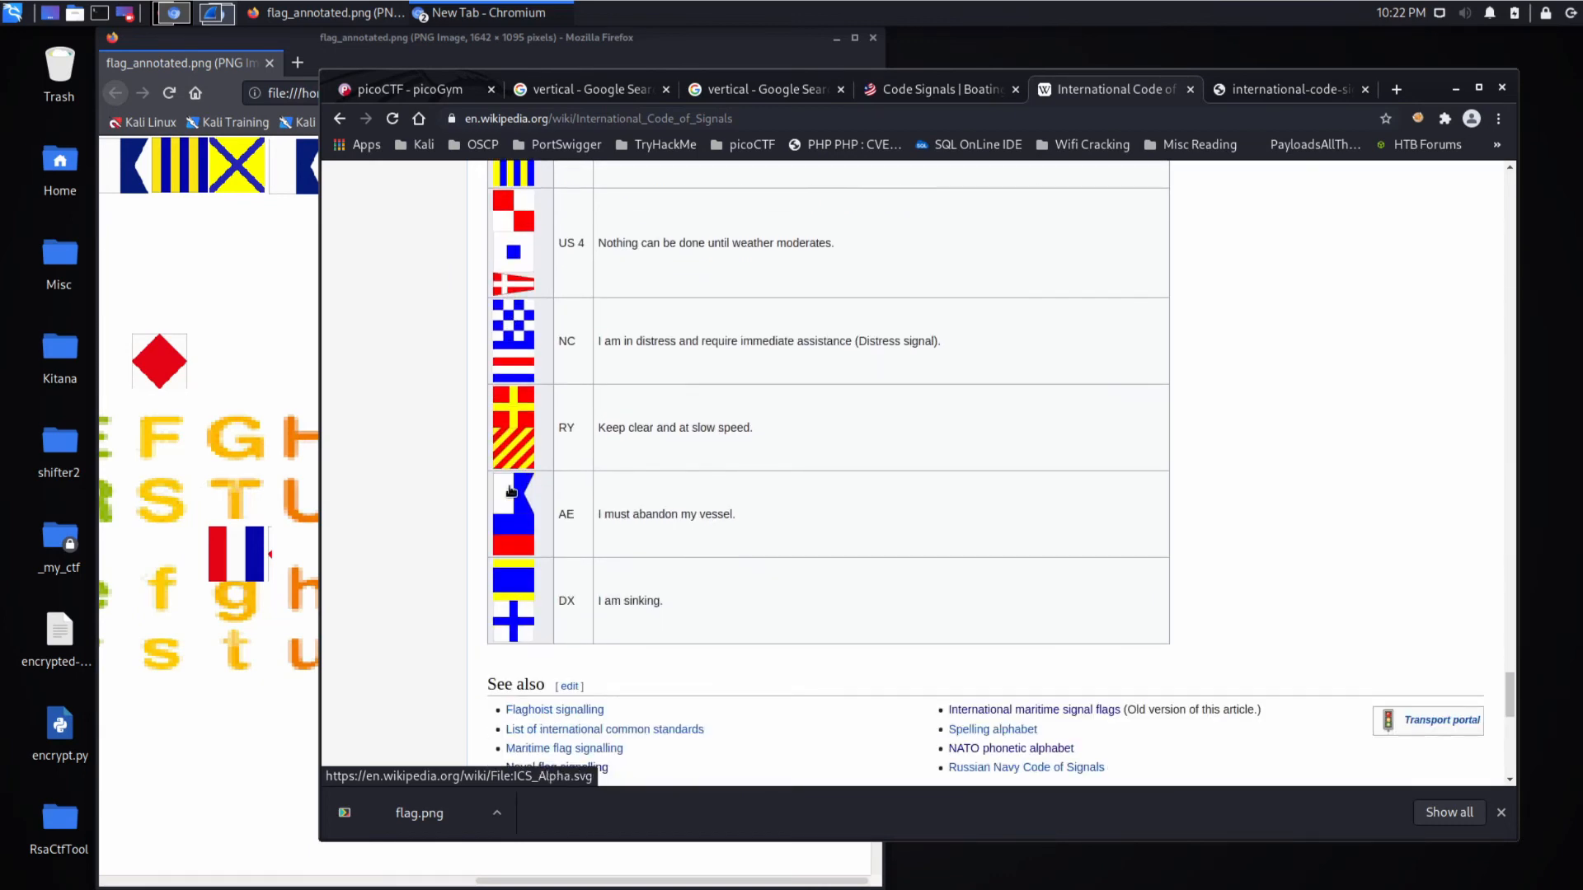
scroll(511, 492, "down", 4)
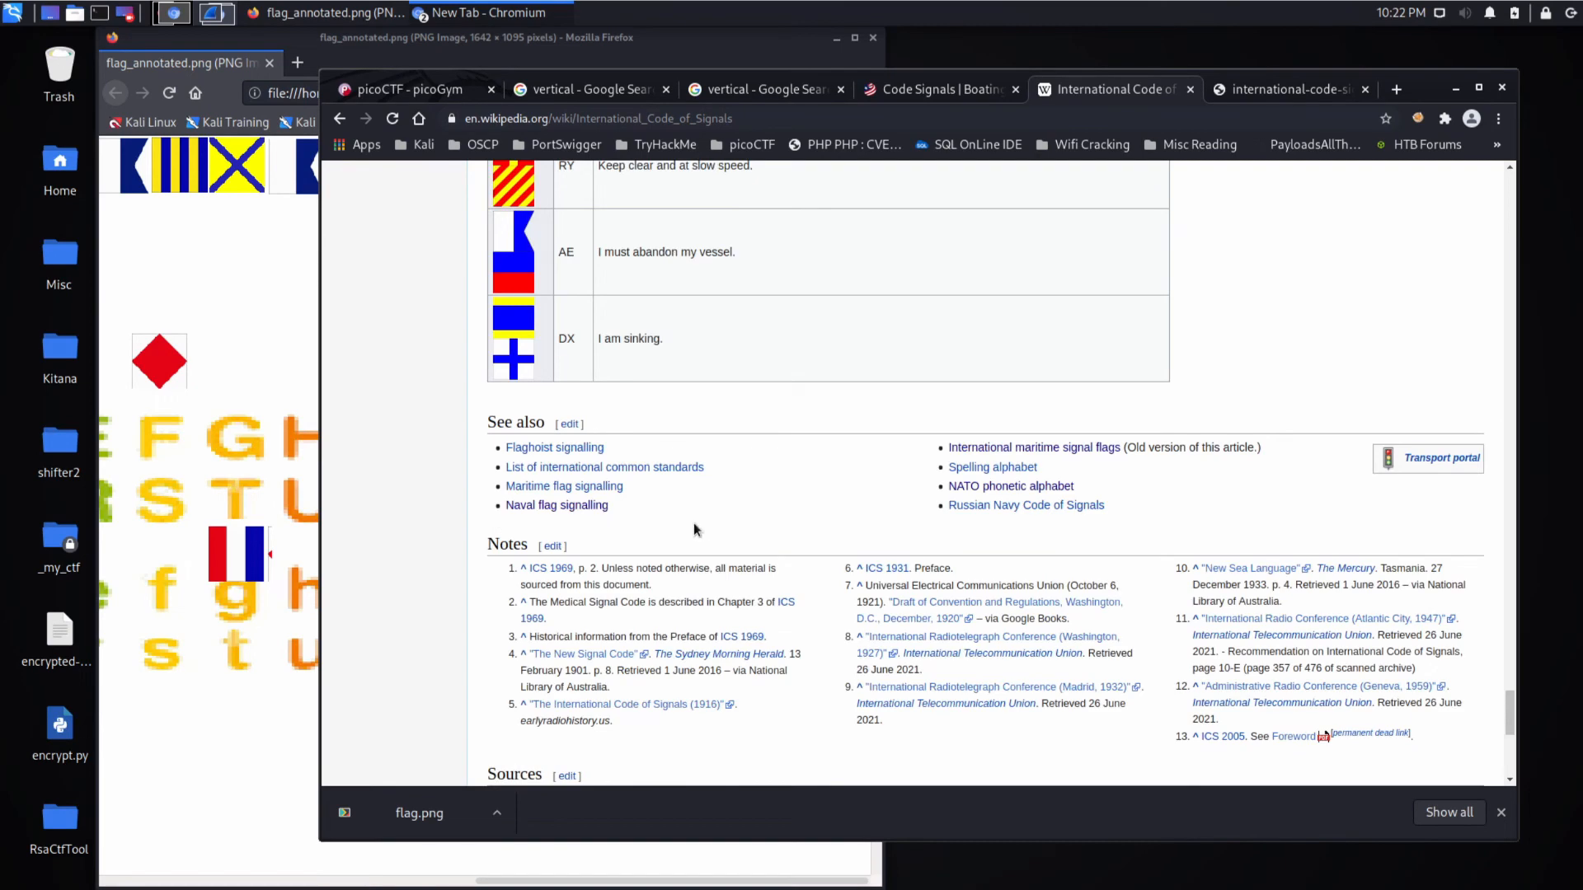
left_click(558, 505)
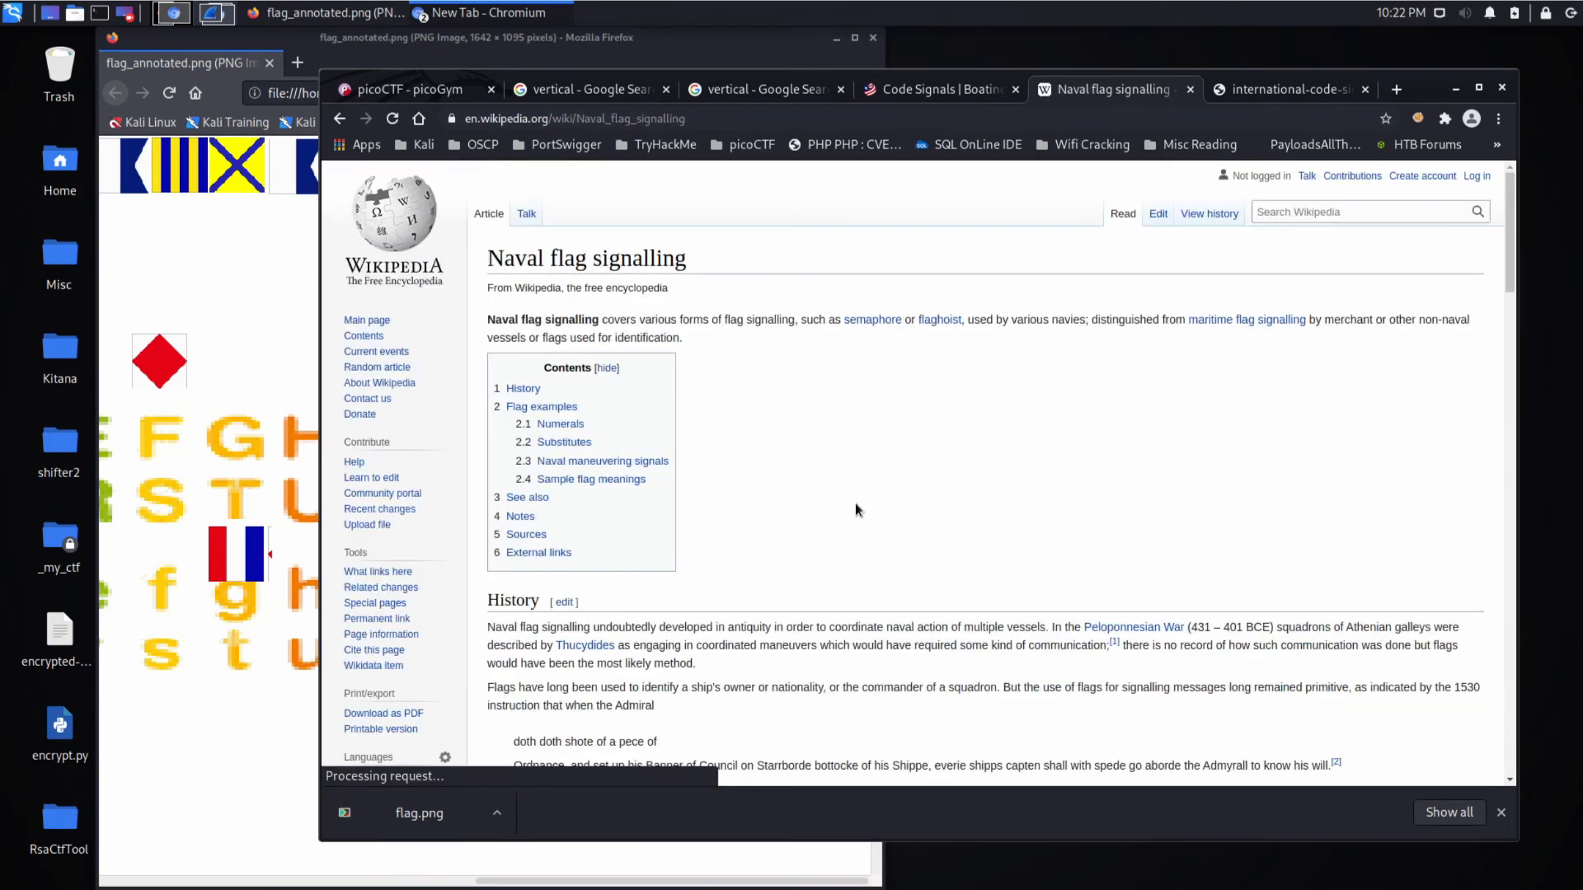
scroll(814, 437, "down", 3)
scroll(815, 437, "down", 4)
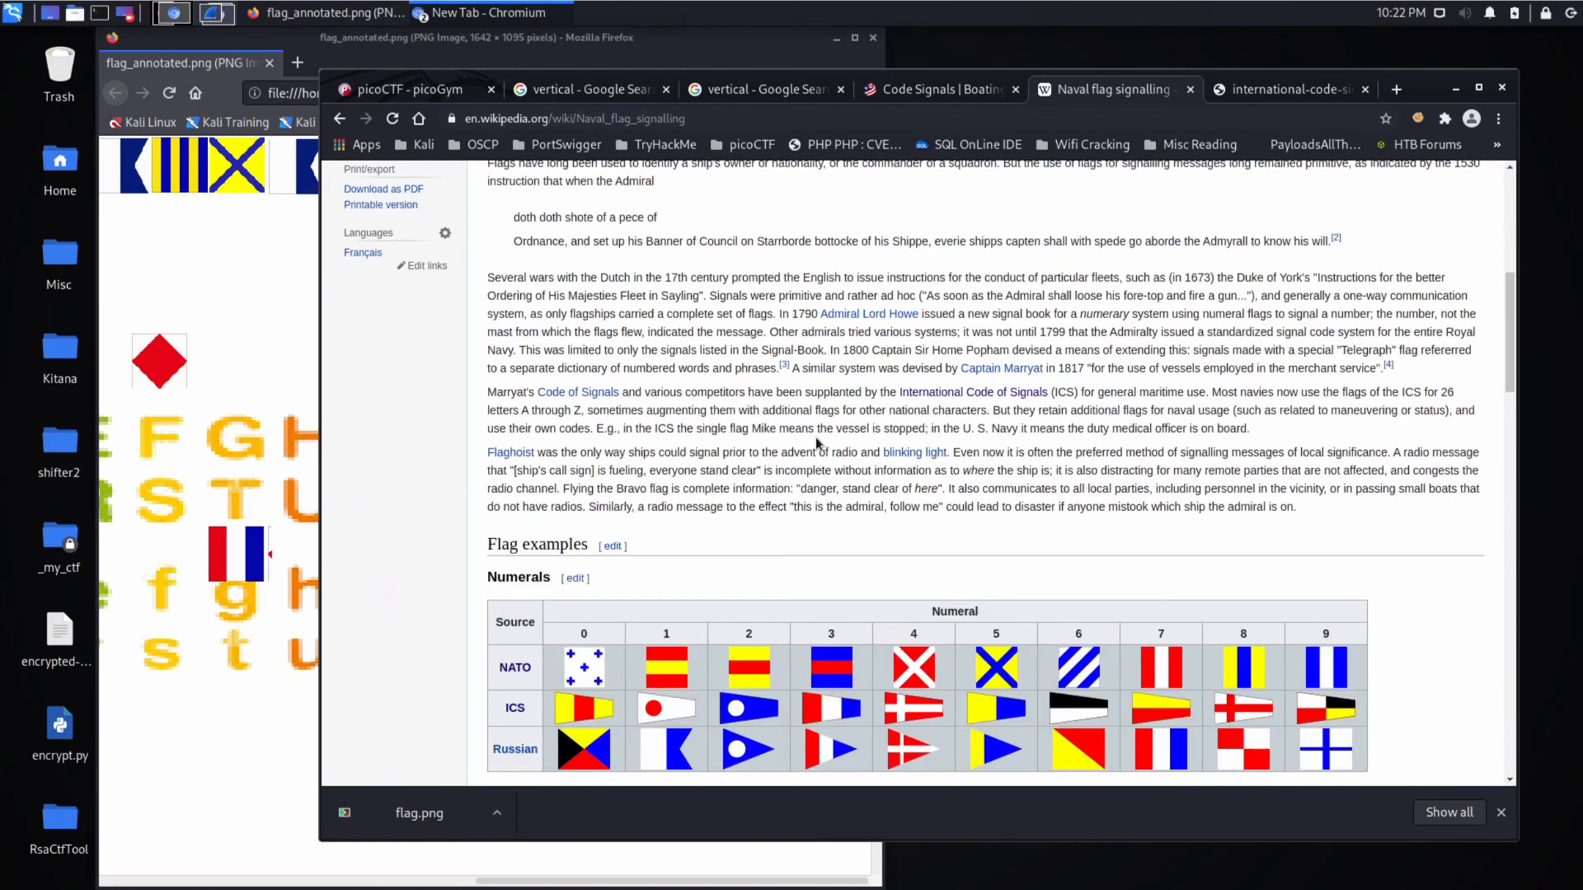
scroll(815, 436, "down", 4)
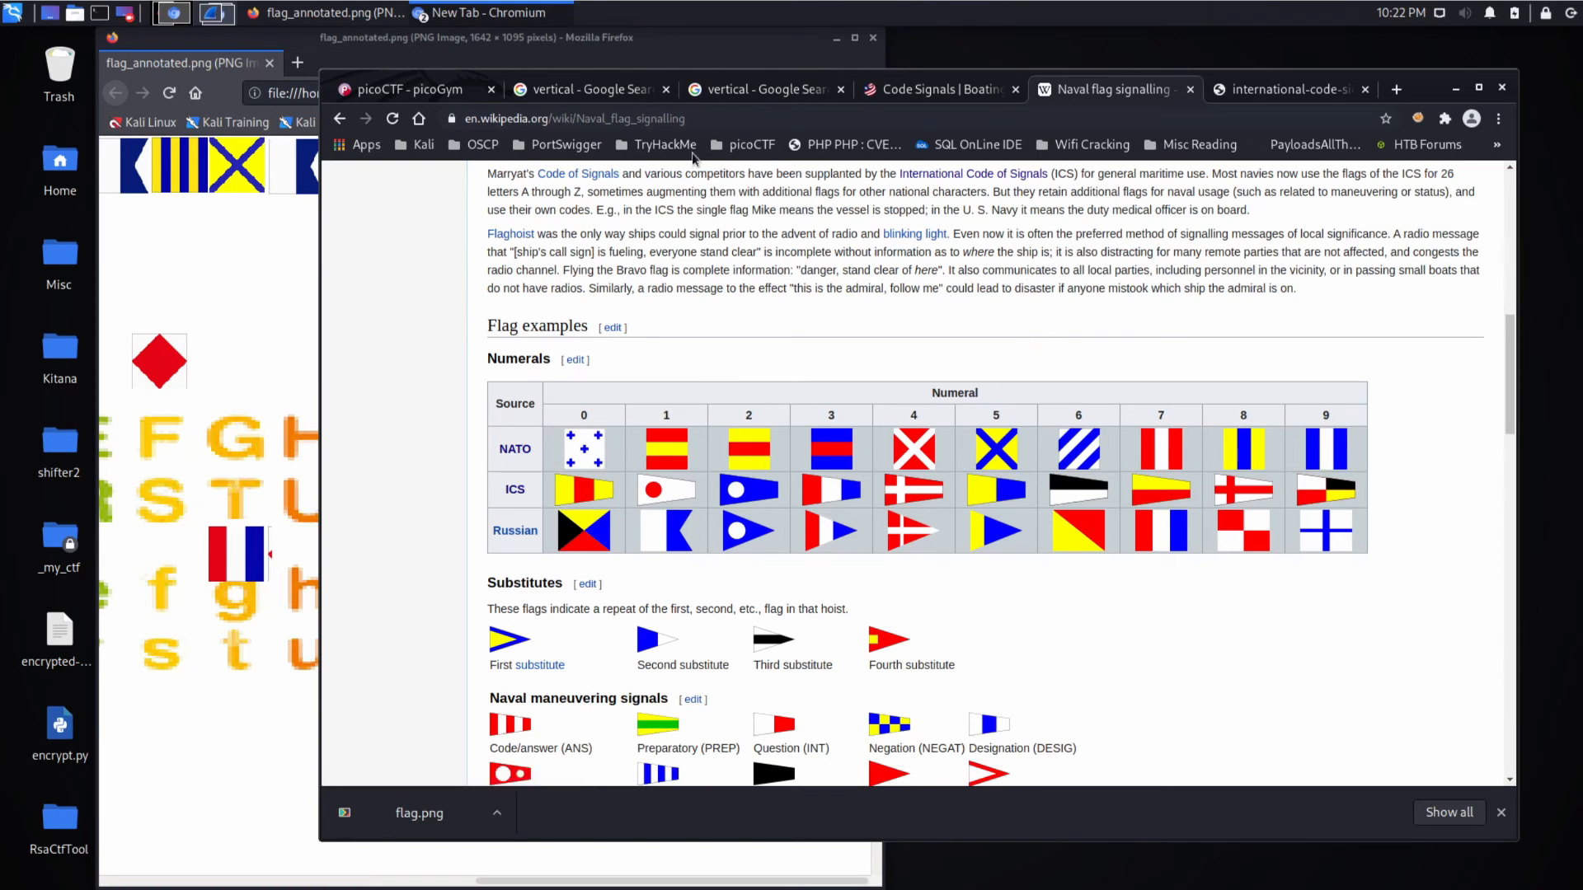
Return to the picoCTF Flags challenge after reviewing the naval flag numerals table.
left_click(411, 89)
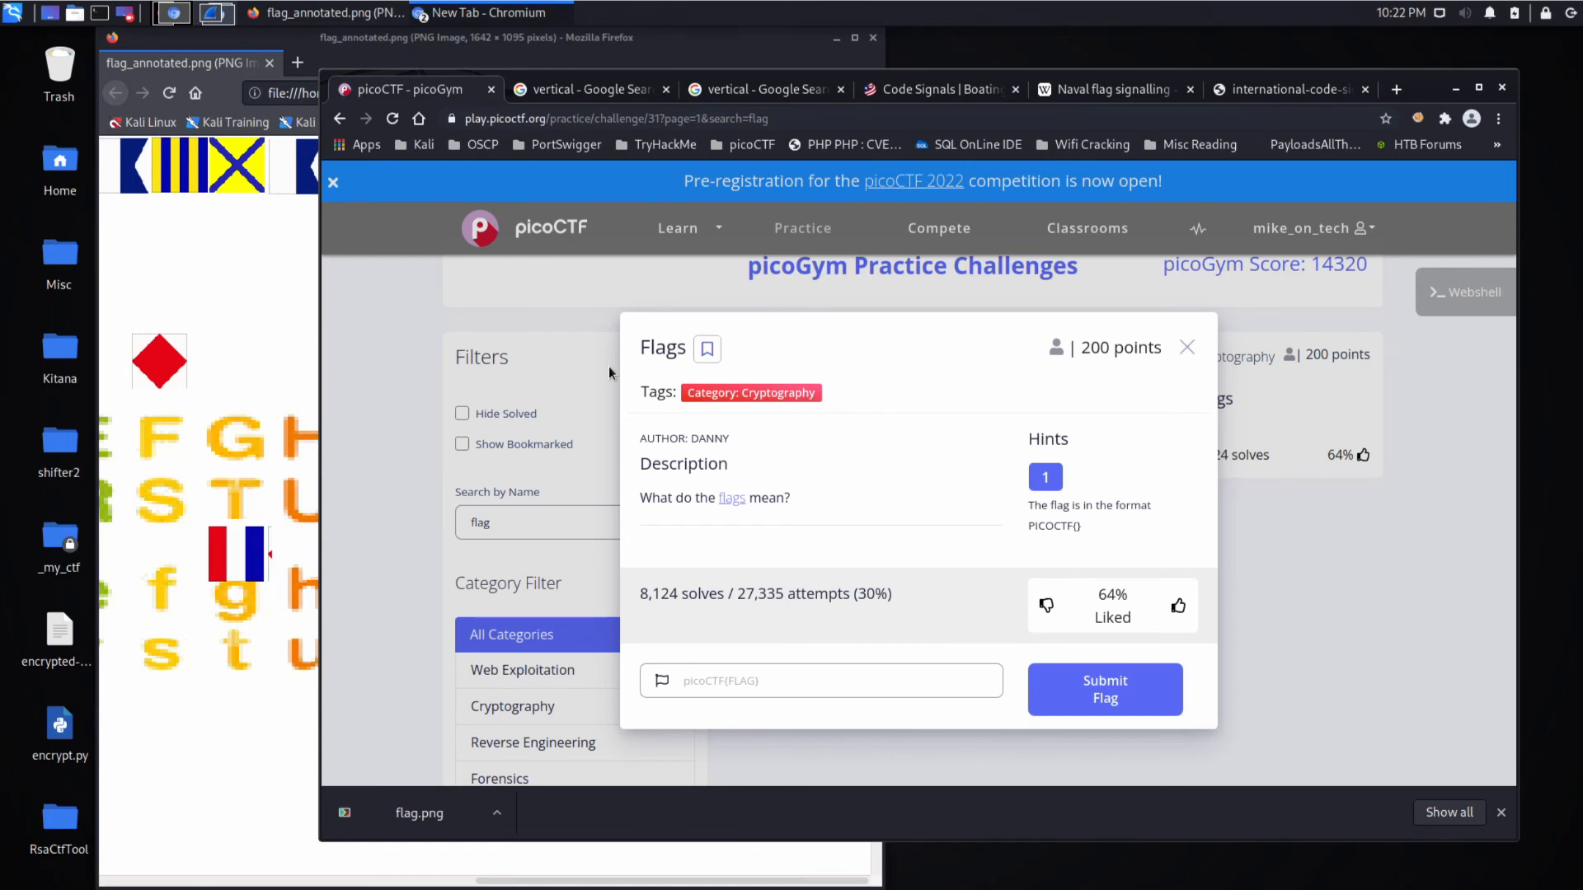
Focus the flag answer box, check the signal flags chart image, then return to the Naval flag signalling numerals table.
left_click(740, 680)
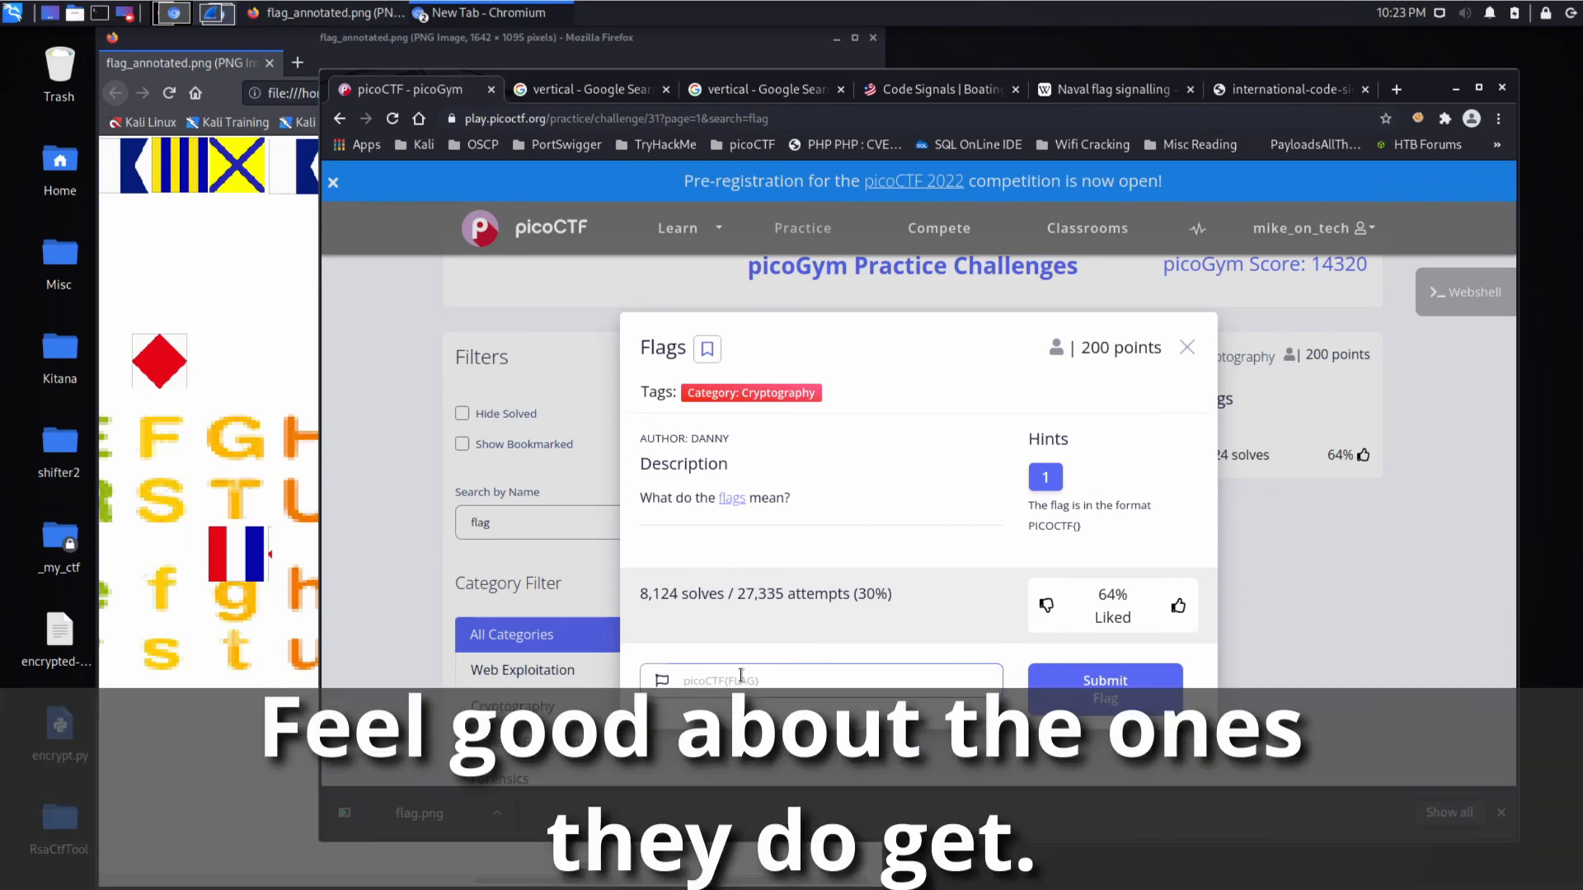
left_click(1277, 90)
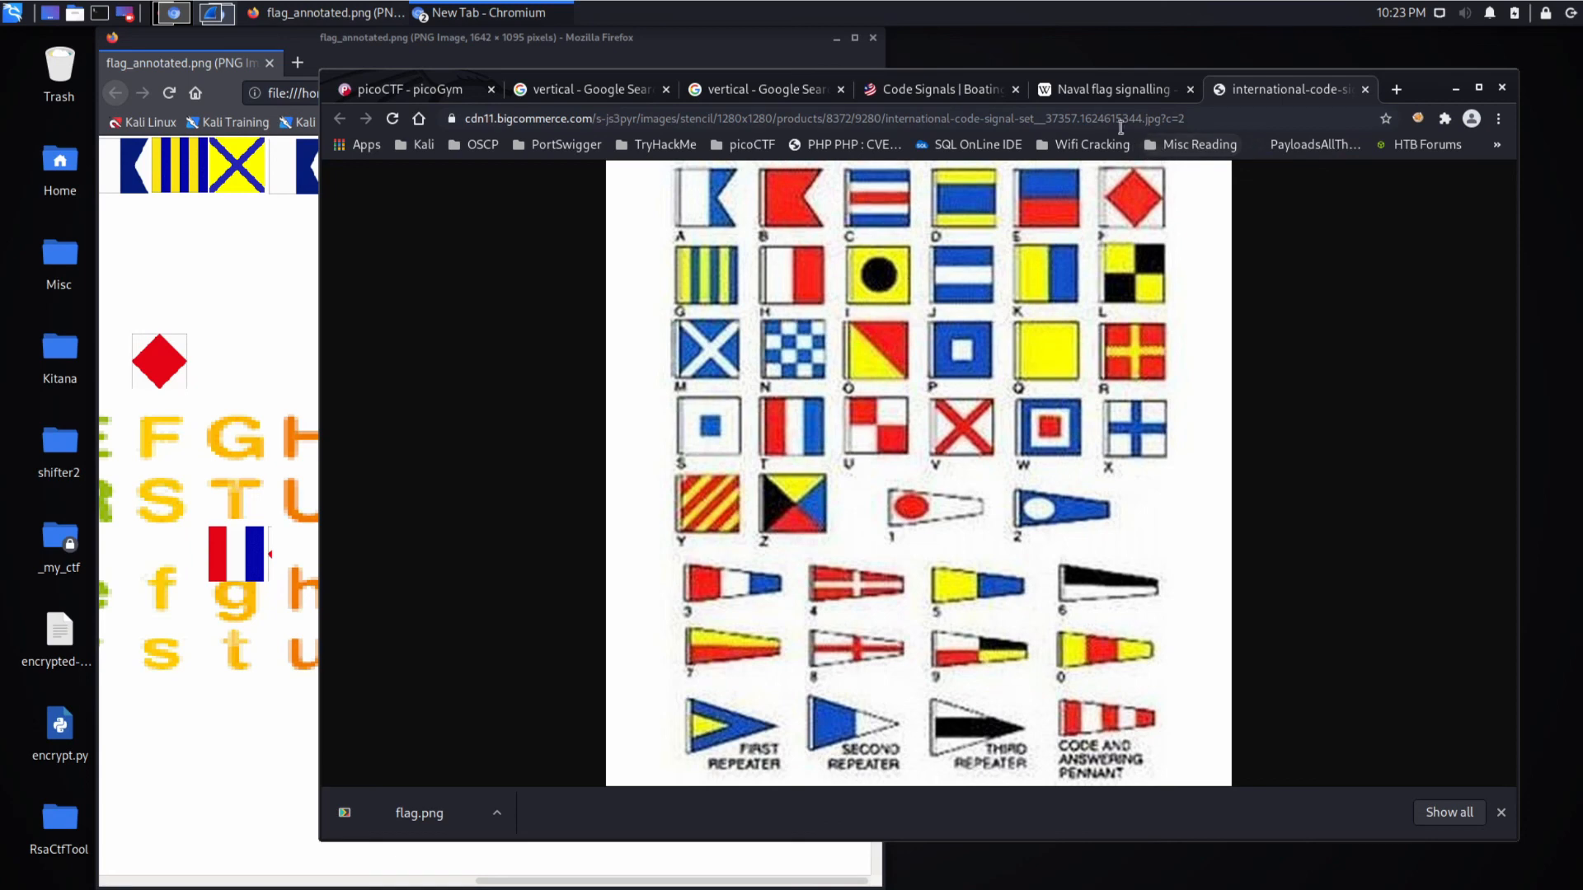
left_click(1114, 89)
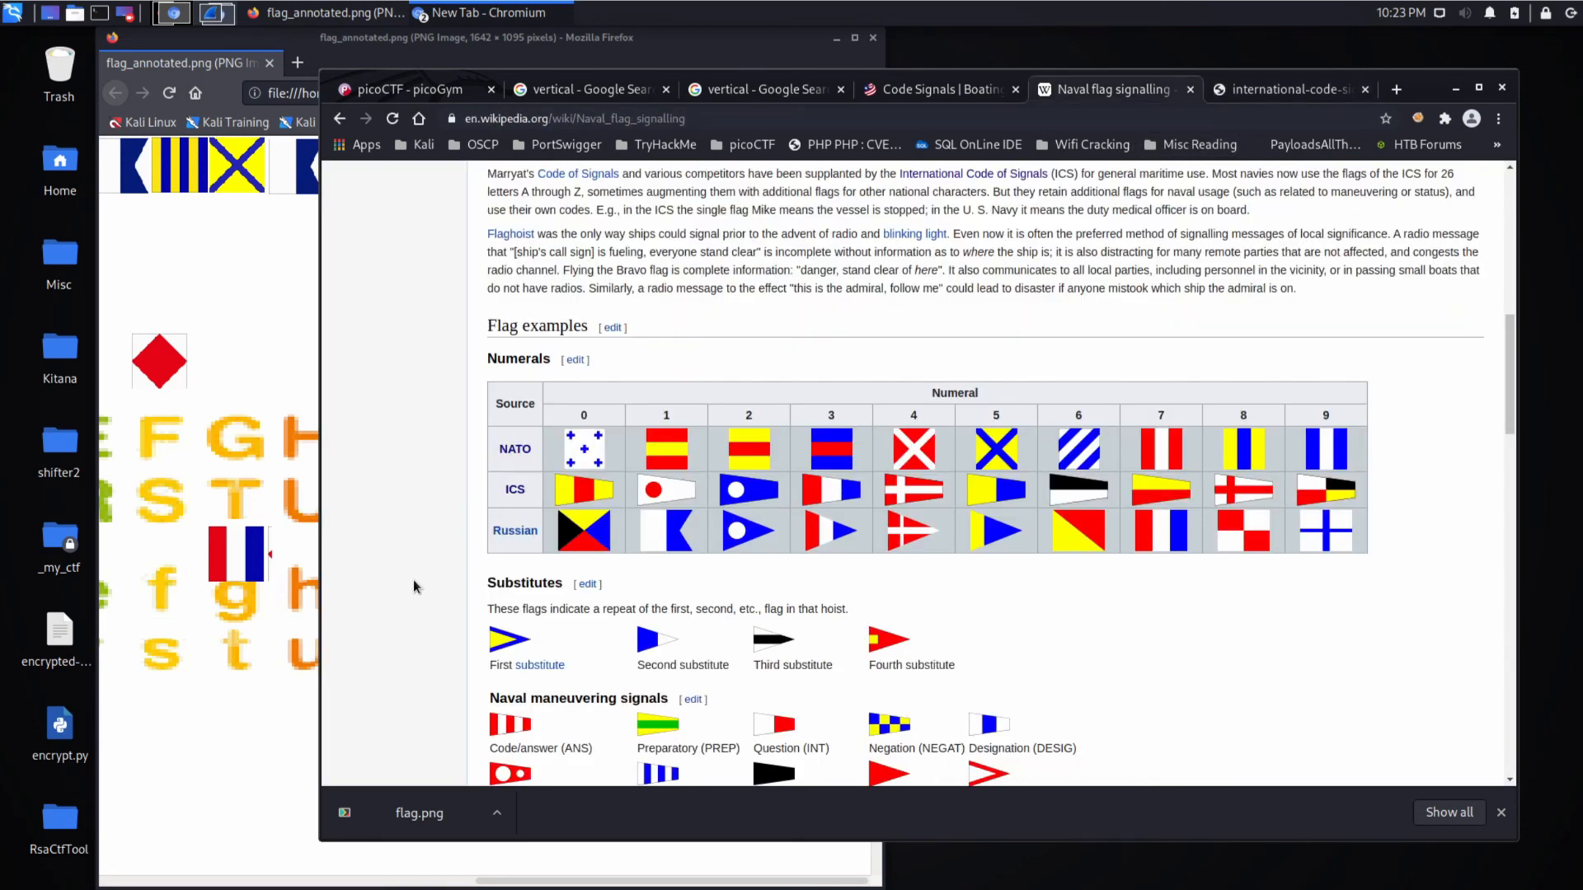